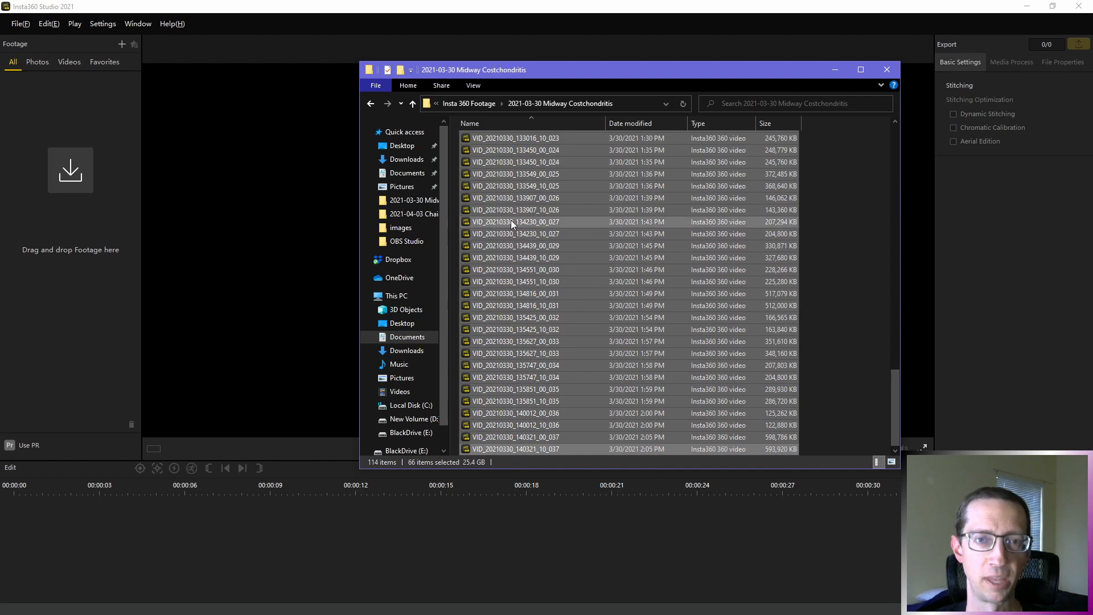
Step: Import the selected video files from the 2021-03-30 Midway Costchondritis folder into the footage library and pause the first clip's preview
{"action": "left_click_drag", "start_coordinate": [508, 220], "coordinate": [140, 245]}
{"action": "left_click_drag", "start_coordinate": [71, 298], "coordinate": [71, 298]}
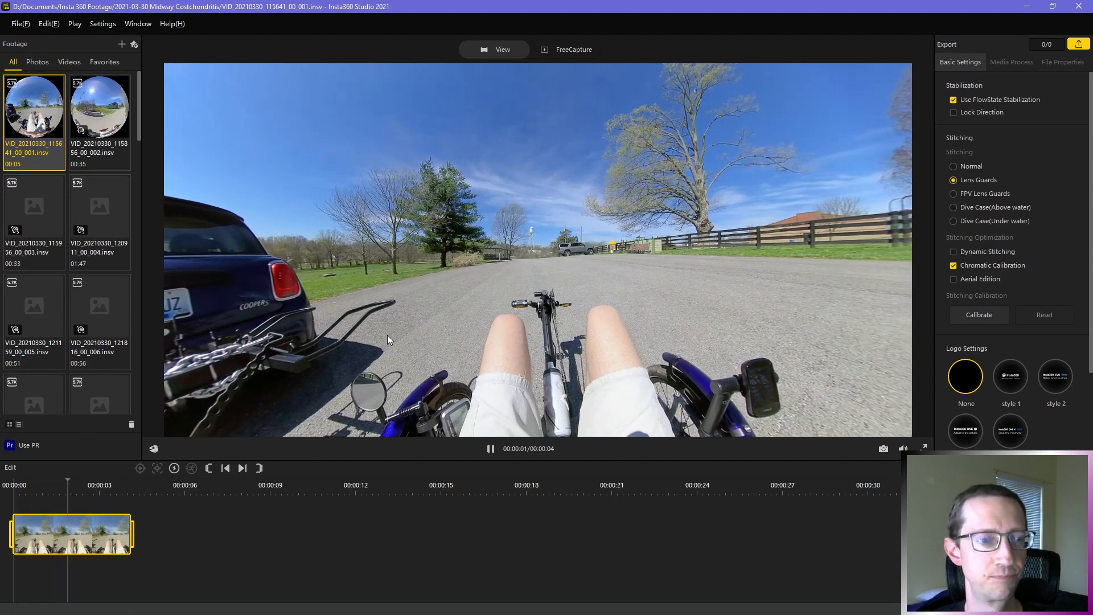
{"action": "left_click", "coordinate": [487, 264]}
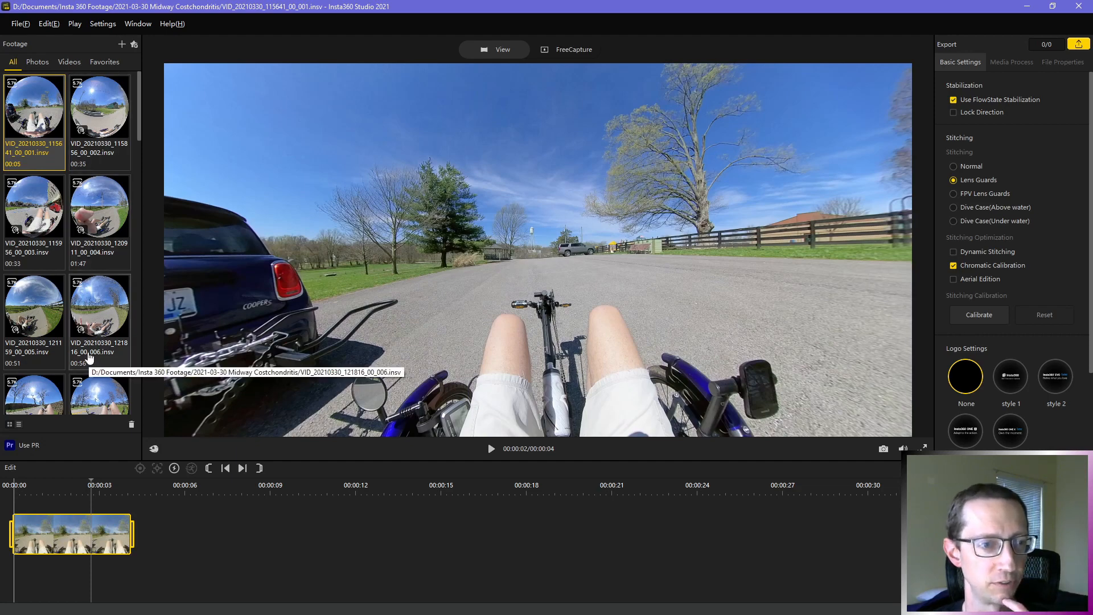
Step: Open the clip VID_20210330_121816_00_006.insv, pause it near its start and set the volume to 0%
{"action": "left_click_drag", "start_coordinate": [88, 351], "coordinate": [641, 274]}
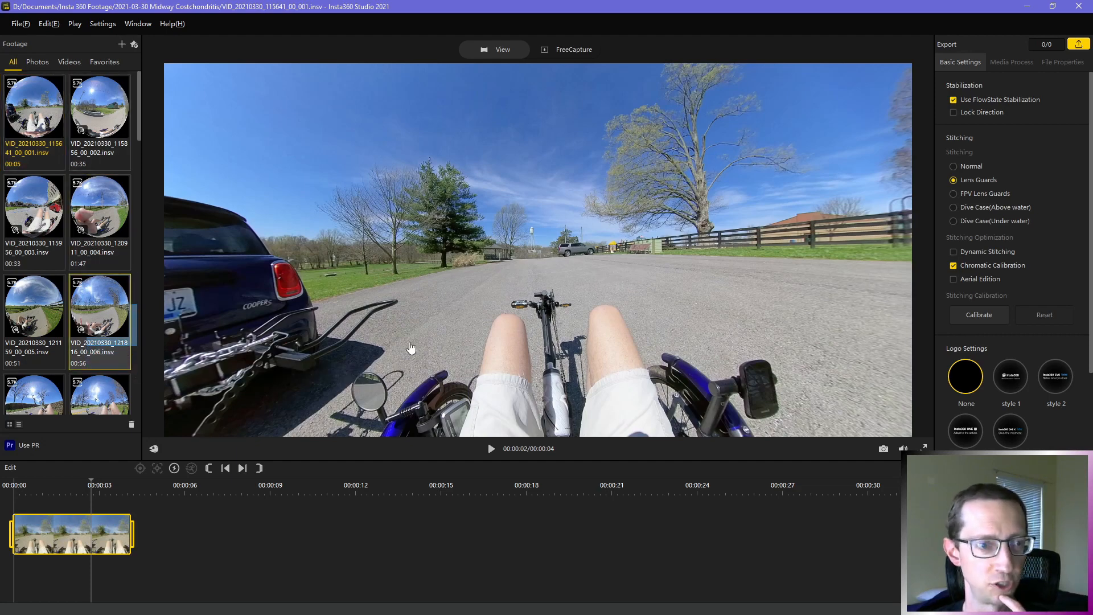
{"action": "left_click", "coordinate": [101, 347]}
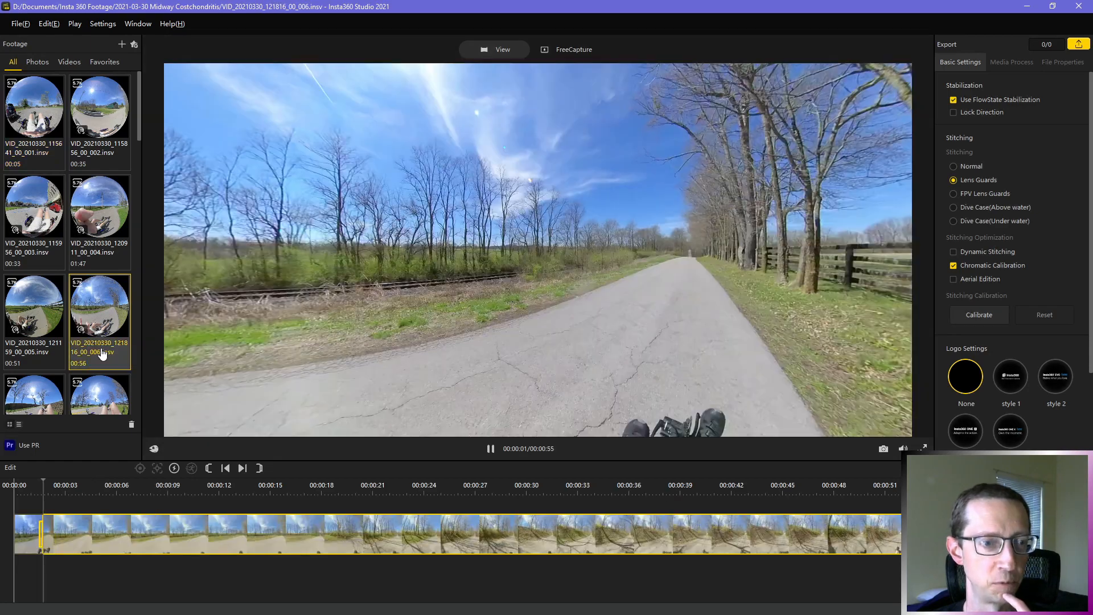
{"action": "key", "text": "space"}
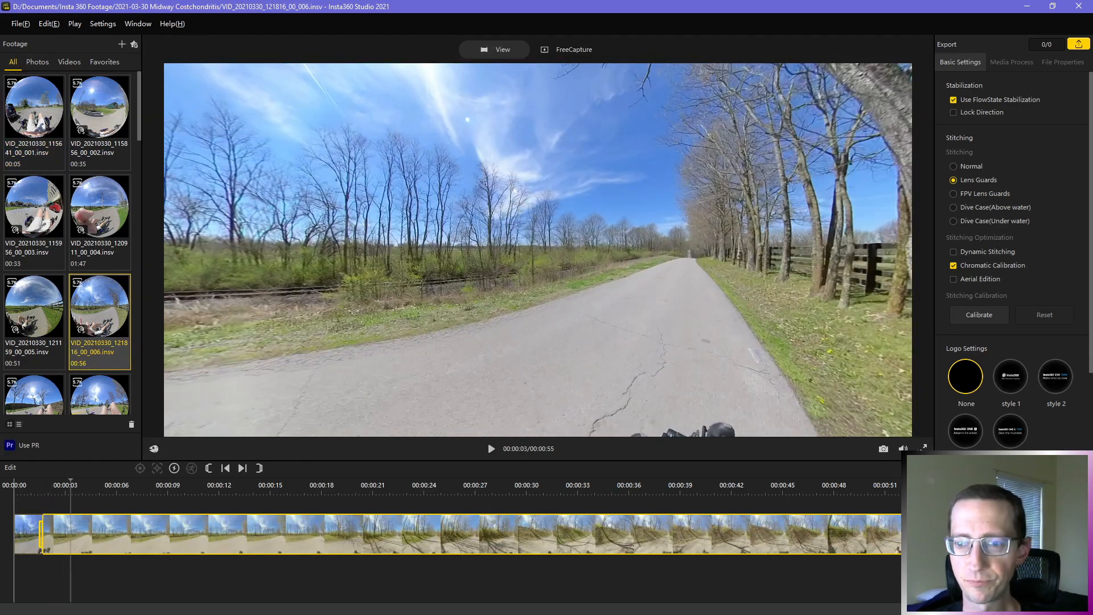
{"action": "left_click_drag", "start_coordinate": [904, 415], "coordinate": [904, 435]}
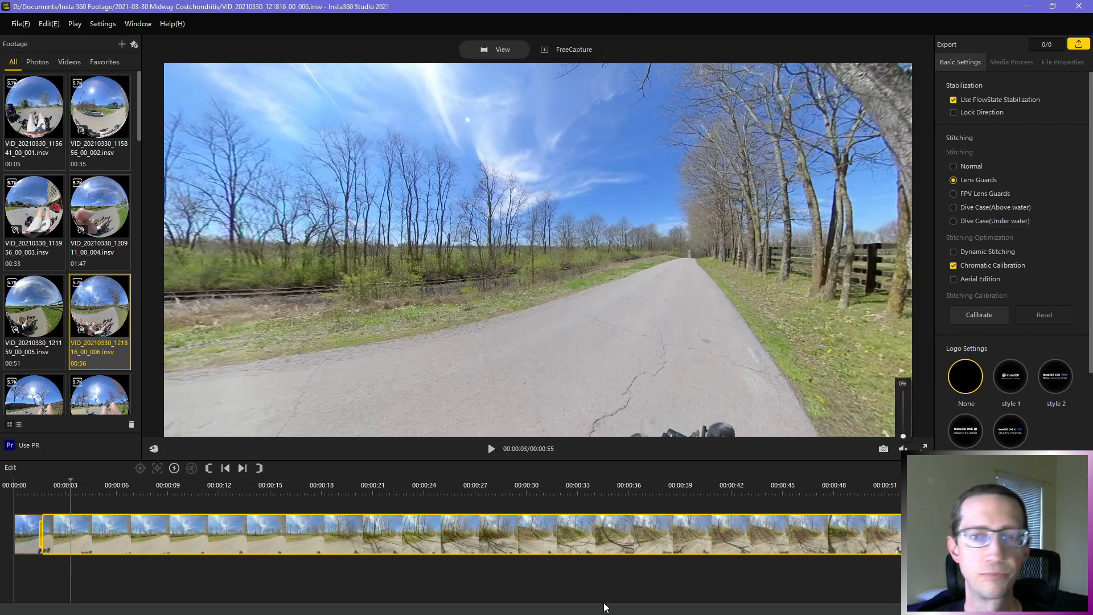
Step: Play the clip while turning the 360-degree view towards the rider and both roadsides, and pause at about 51 seconds
{"action": "key", "text": "space"}
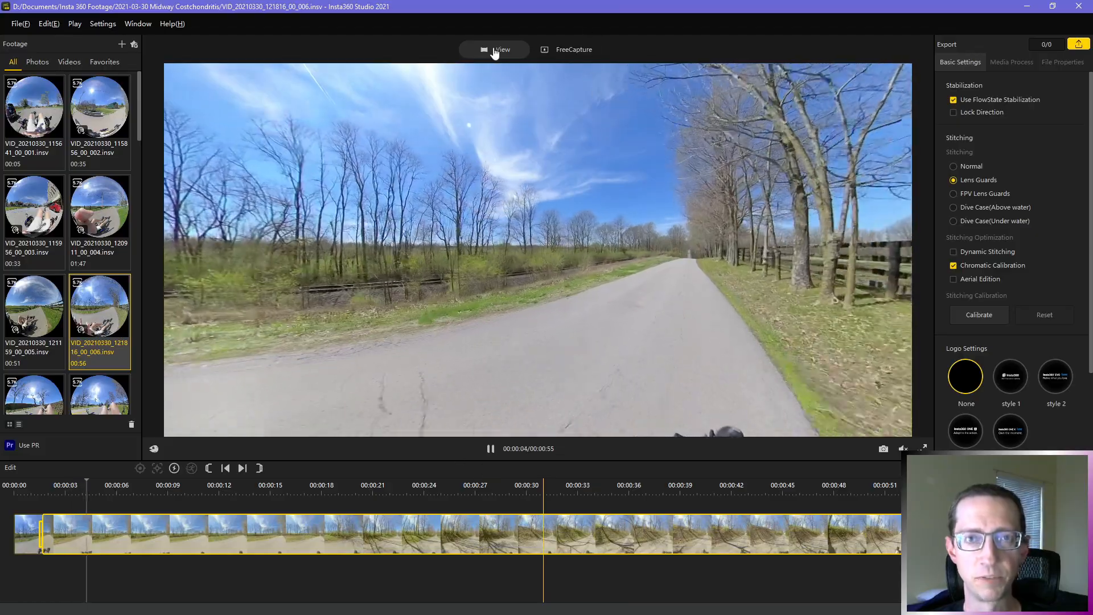
{"action": "left_click_drag", "start_coordinate": [617, 299], "coordinate": [724, 240]}
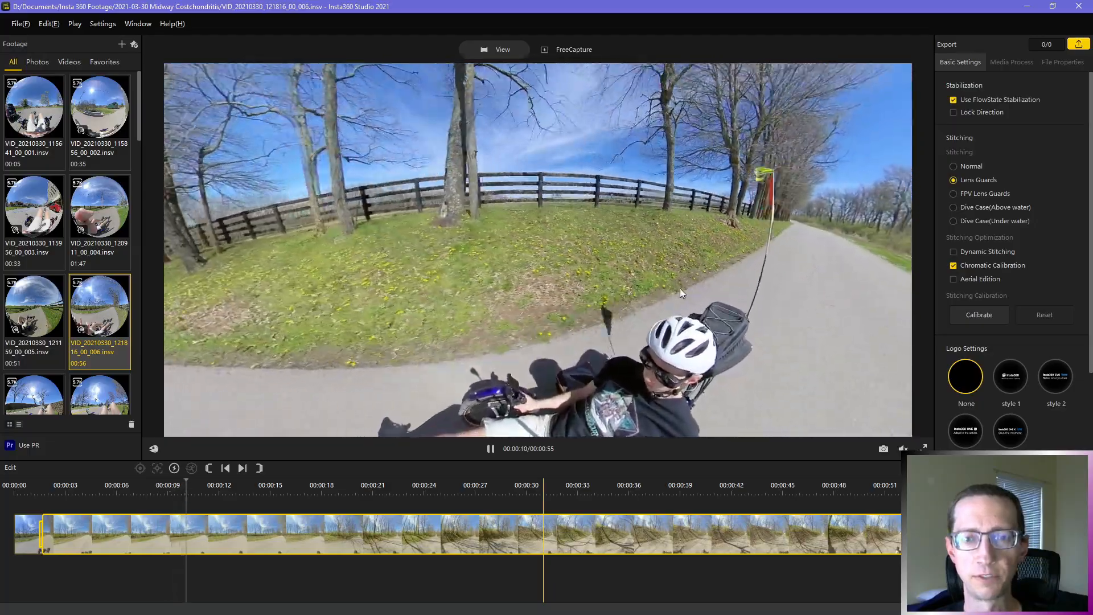
{"action": "left_click_drag", "start_coordinate": [685, 239], "coordinate": [438, 266]}
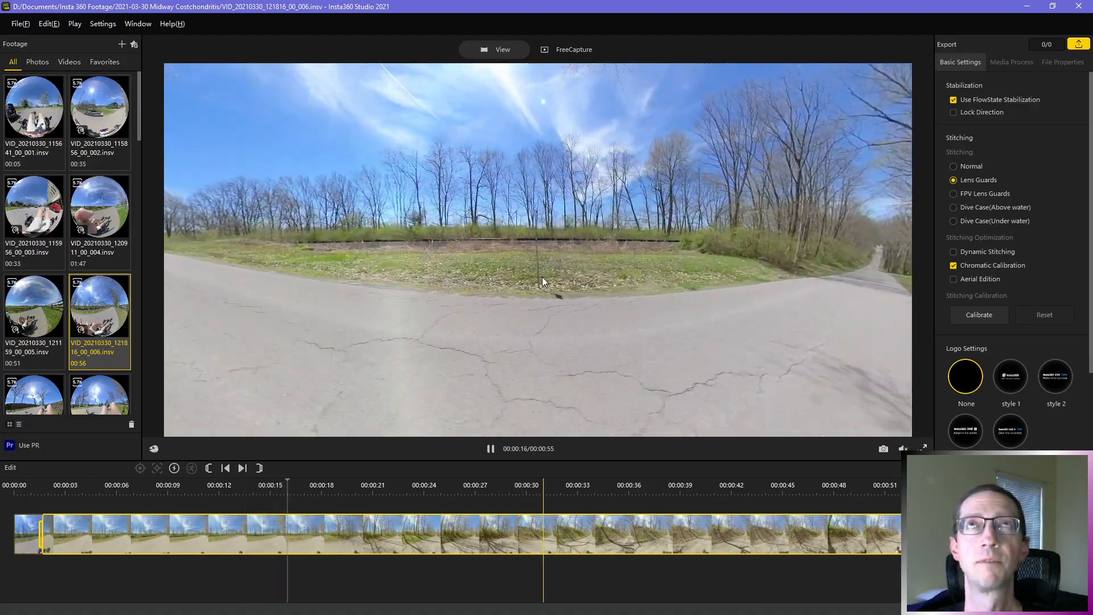
{"action": "mouse_move", "coordinate": [545, 277]}
{"action": "left_mouse_down"}
{"action": "mouse_move", "coordinate": [442, 326]}
{"action": "mouse_move", "coordinate": [416, 265]}
{"action": "mouse_move", "coordinate": [470, 349]}
{"action": "mouse_move", "coordinate": [795, 222]}
{"action": "mouse_move", "coordinate": [533, 261]}
{"action": "mouse_move", "coordinate": [798, 271]}
{"action": "mouse_move", "coordinate": [456, 301]}
{"action": "mouse_move", "coordinate": [418, 275]}
{"action": "mouse_move", "coordinate": [651, 290]}
{"action": "mouse_move", "coordinate": [517, 364]}
{"action": "mouse_move", "coordinate": [530, 299]}
{"action": "mouse_move", "coordinate": [741, 279]}
{"action": "mouse_move", "coordinate": [662, 296]}
{"action": "mouse_move", "coordinate": [735, 343]}
{"action": "mouse_move", "coordinate": [532, 217]}
{"action": "mouse_move", "coordinate": [626, 354]}
{"action": "mouse_move", "coordinate": [460, 306]}
{"action": "mouse_move", "coordinate": [571, 400]}
{"action": "mouse_move", "coordinate": [565, 353]}
{"action": "mouse_move", "coordinate": [521, 380]}
{"action": "left_mouse_up"}
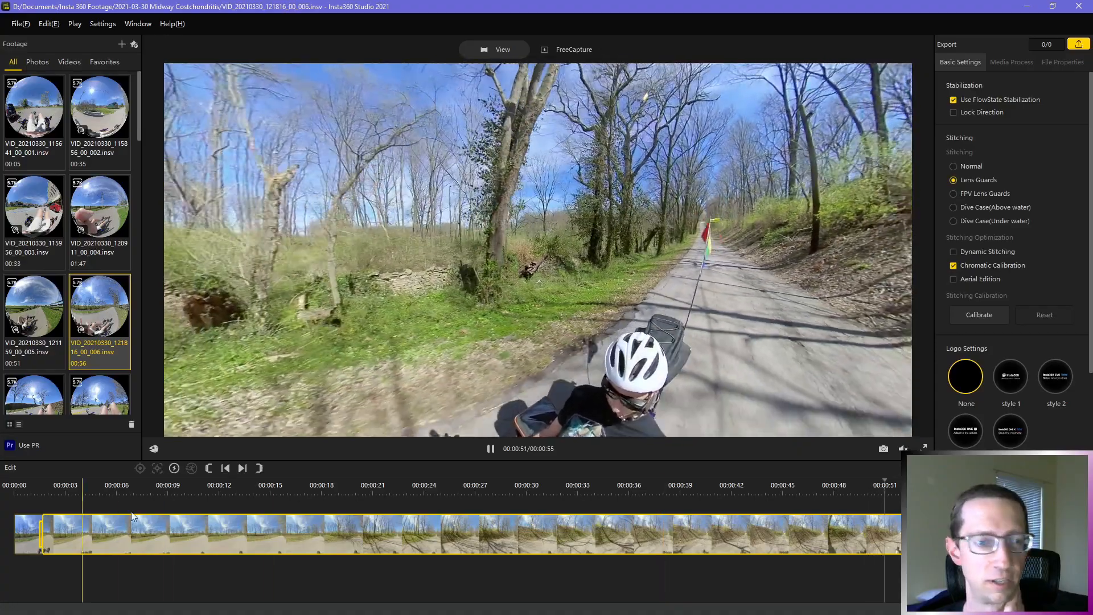
{"action": "left_click", "coordinate": [490, 448]}
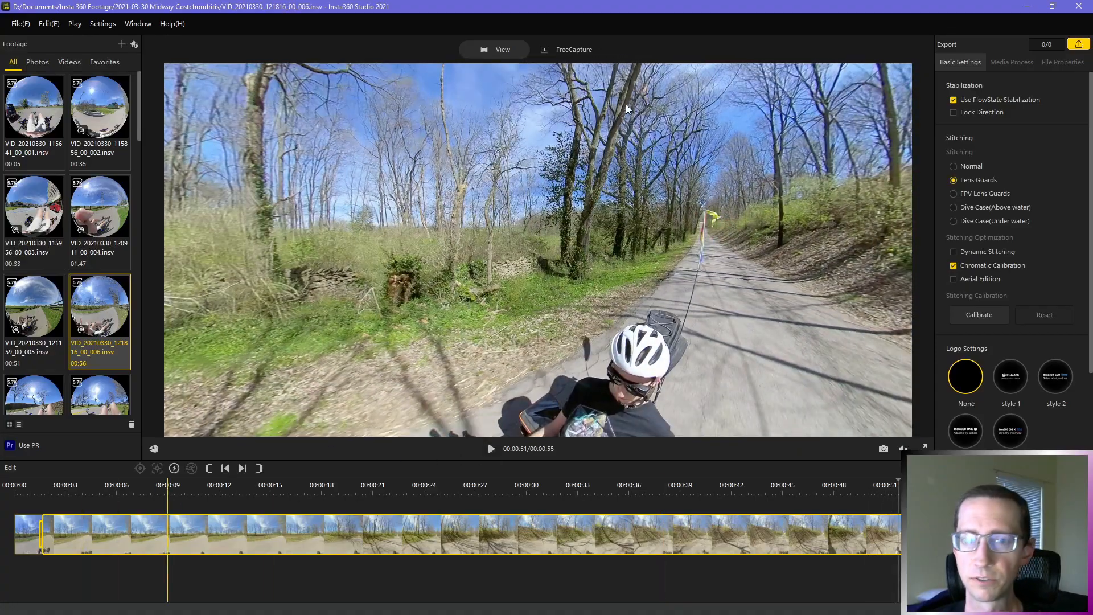
{"action": "left_click_drag", "start_coordinate": [500, 226], "coordinate": [695, 281]}
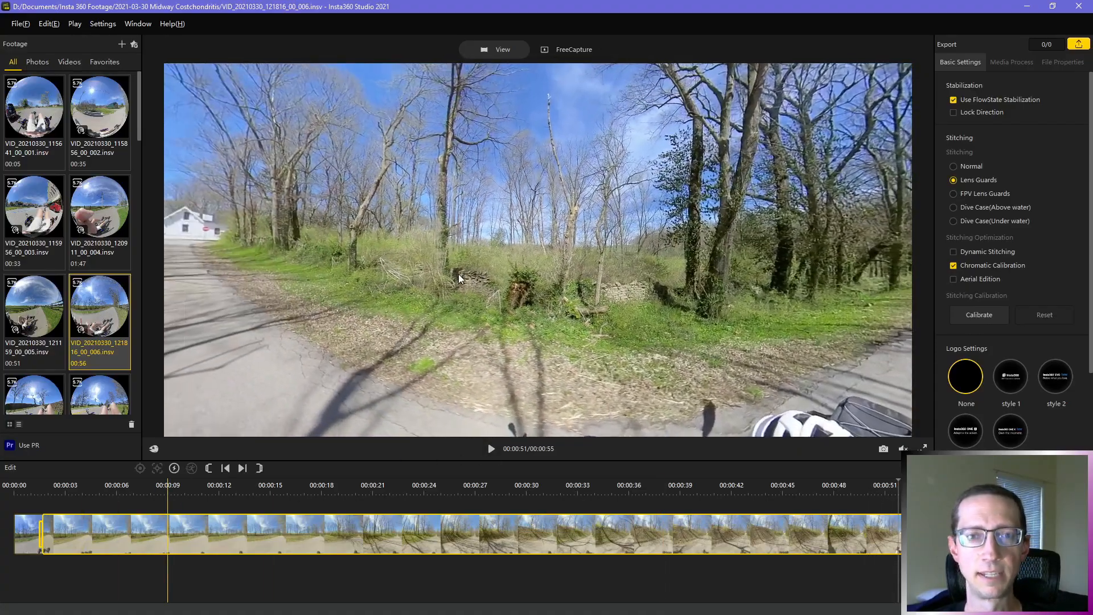
Step: Switch to FreeCapture mode and delete the existing keyframe at the clip's trim start
{"action": "left_click", "coordinate": [572, 51]}
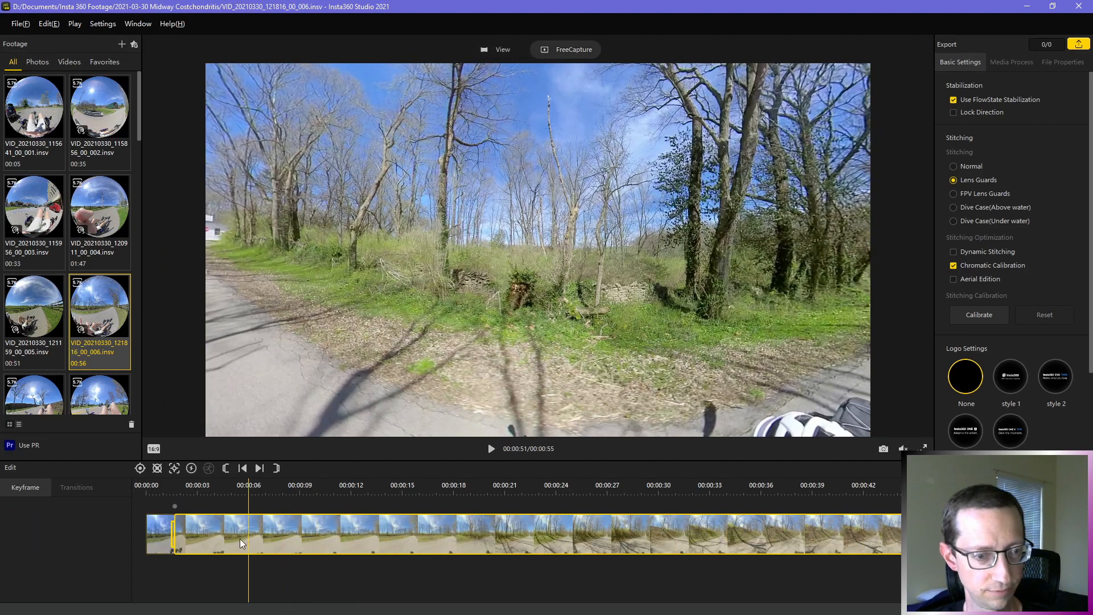
{"action": "left_click", "coordinate": [175, 506]}
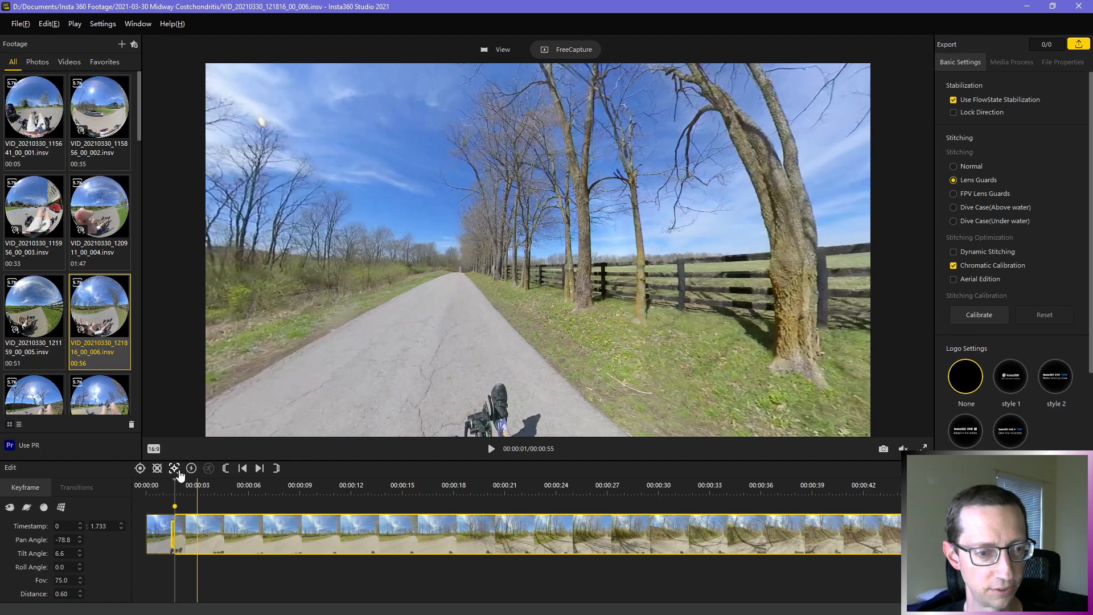
{"action": "left_click", "coordinate": [157, 470]}
Step: Aim the view at the road ahead with pan 4.5 and tilt -3.4, and mark a keyframe at 1.700 s
{"action": "left_click_drag", "start_coordinate": [597, 274], "coordinate": [413, 291]}
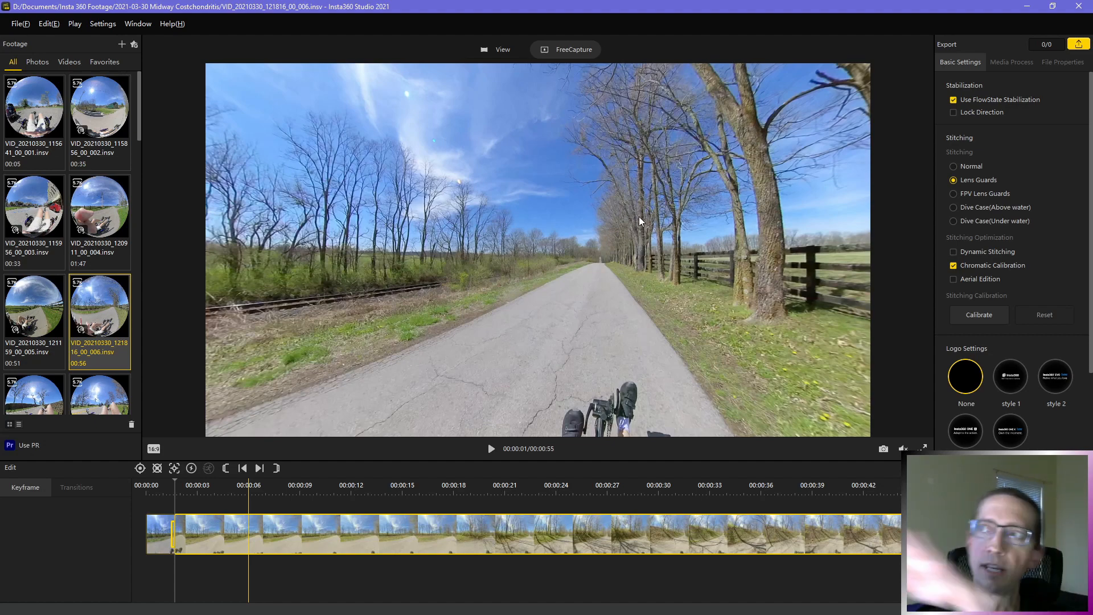
{"action": "left_click_drag", "start_coordinate": [510, 275], "coordinate": [408, 350]}
{"action": "left_click_drag", "start_coordinate": [679, 354], "coordinate": [547, 240]}
{"action": "left_click_drag", "start_coordinate": [440, 223], "coordinate": [477, 170]}
{"action": "left_click_drag", "start_coordinate": [553, 199], "coordinate": [551, 166]}
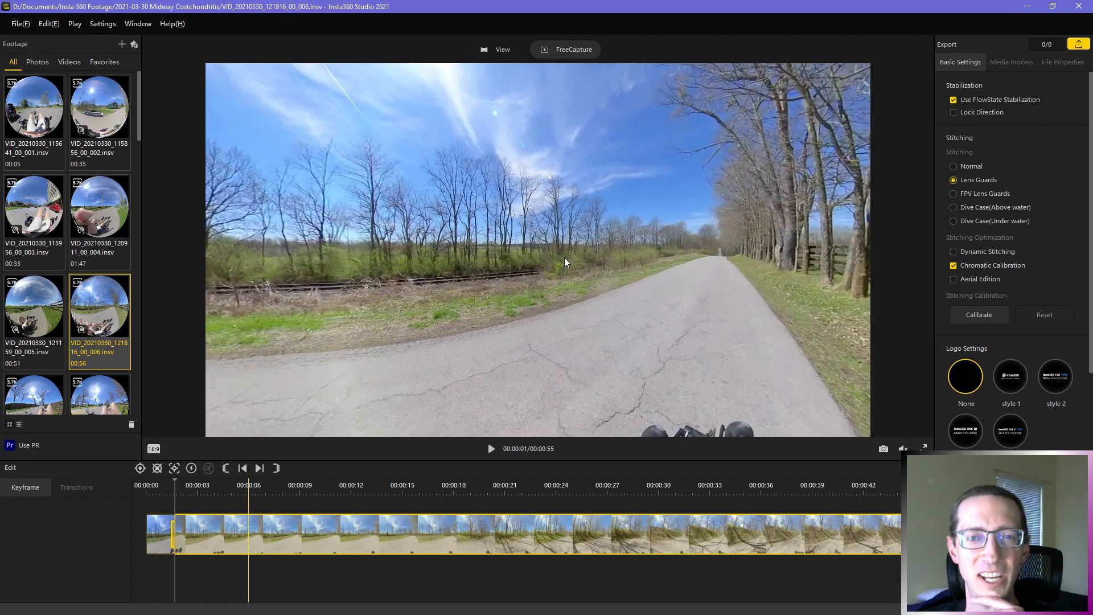
{"action": "left_click_drag", "start_coordinate": [569, 226], "coordinate": [549, 209]}
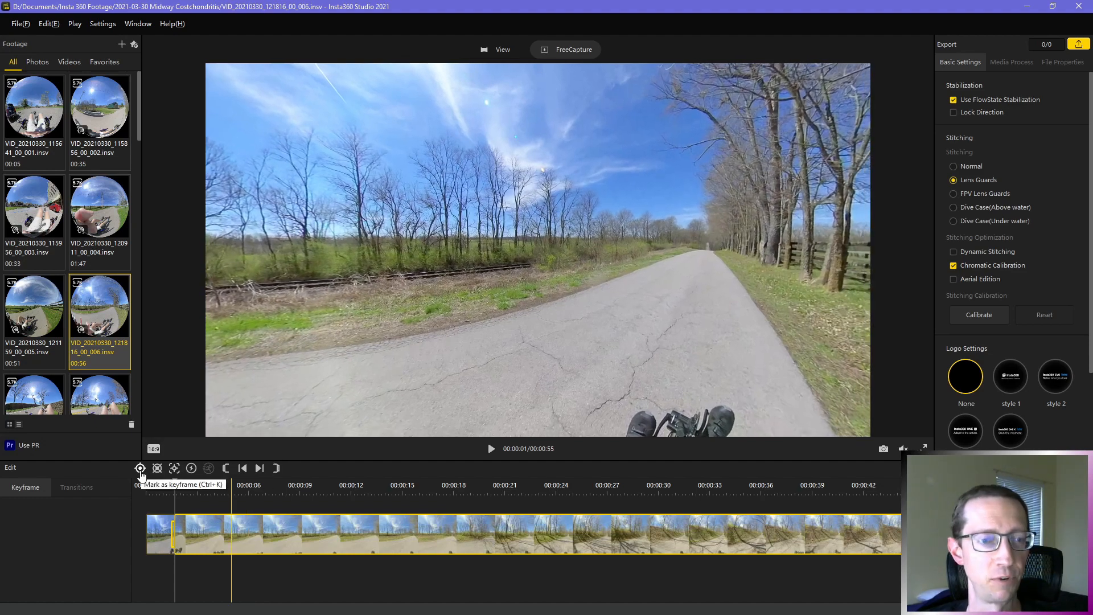
{"action": "left_click", "coordinate": [140, 469]}
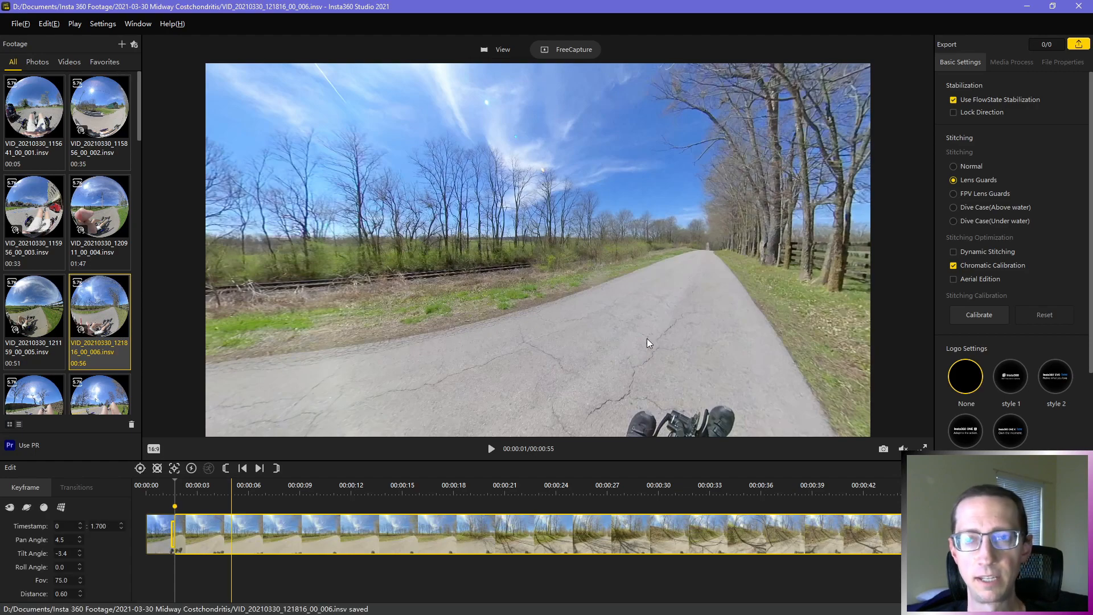
Step: Advance to 4.133 s, turn the view to the roadside trees with pan 32.4 and tilt 1.0, and mark a keyframe
{"action": "key", "text": "space"}
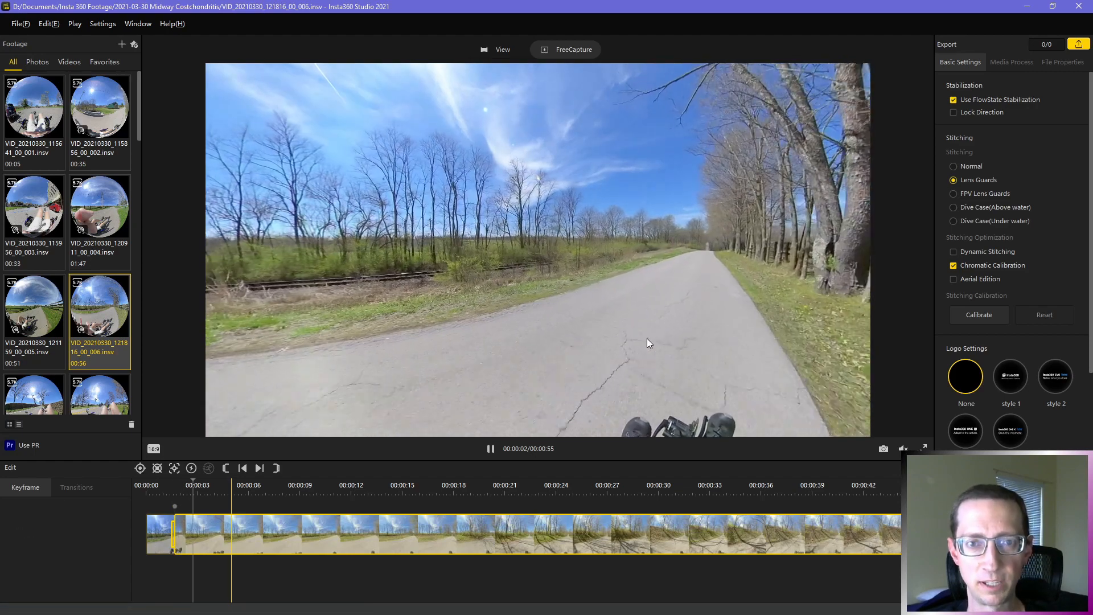
{"action": "key", "text": "space"}
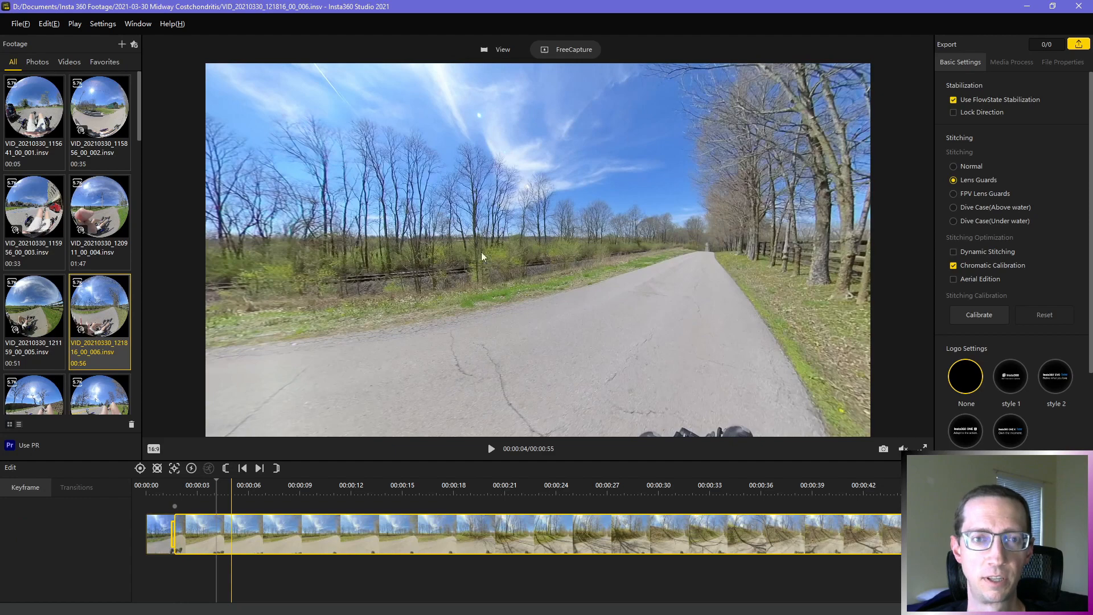
{"action": "left_click_drag", "start_coordinate": [472, 211], "coordinate": [665, 236]}
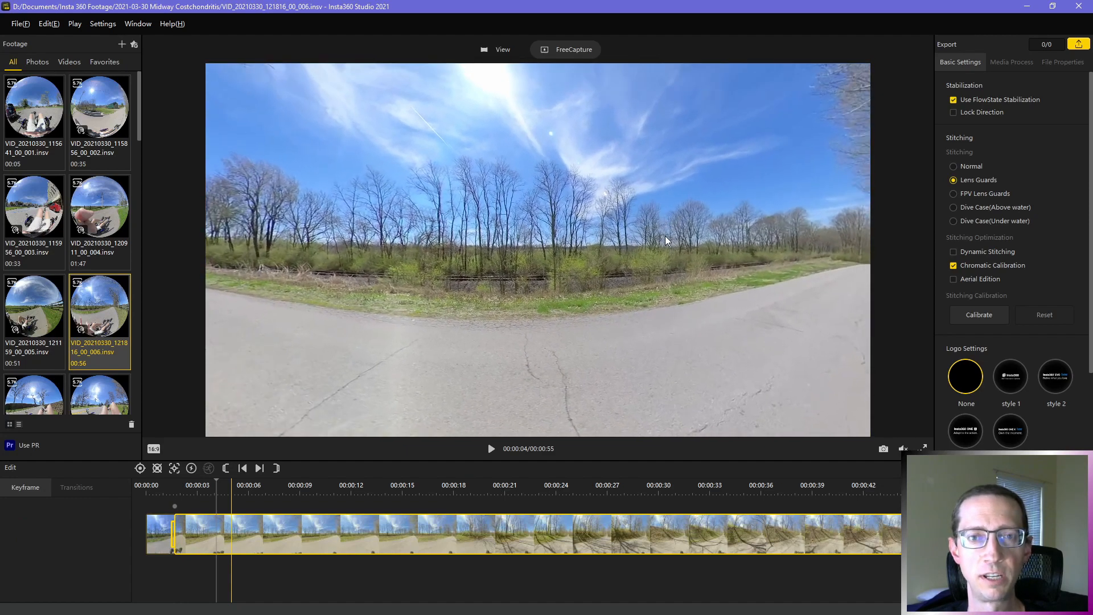
{"action": "left_click", "coordinate": [139, 468]}
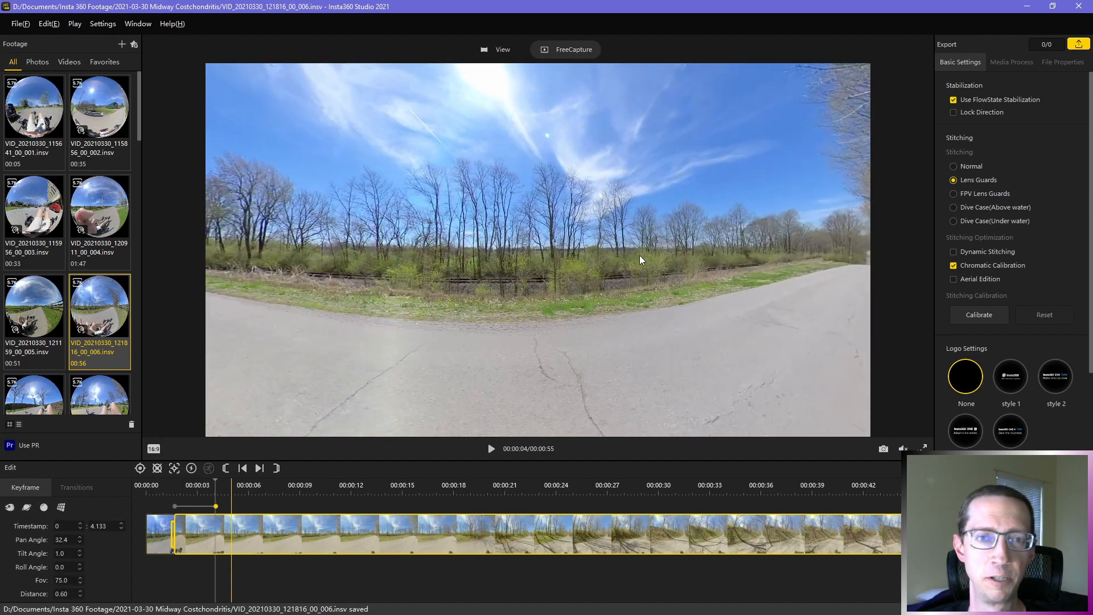
Step: Advance to 7.633 s, turn the view behind the rider with pan 77.5 and tilt 3.9, and mark a keyframe
{"action": "key", "text": "space"}
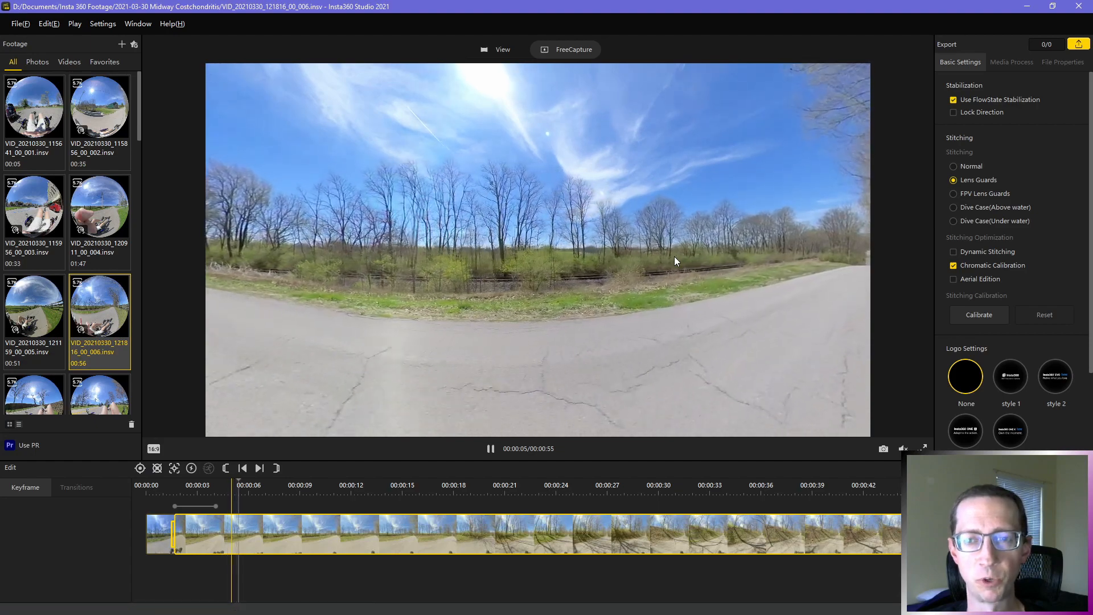
{"action": "key", "text": "space"}
{"action": "left_click_drag", "start_coordinate": [440, 243], "coordinate": [726, 253]}
{"action": "left_click", "coordinate": [139, 469]}
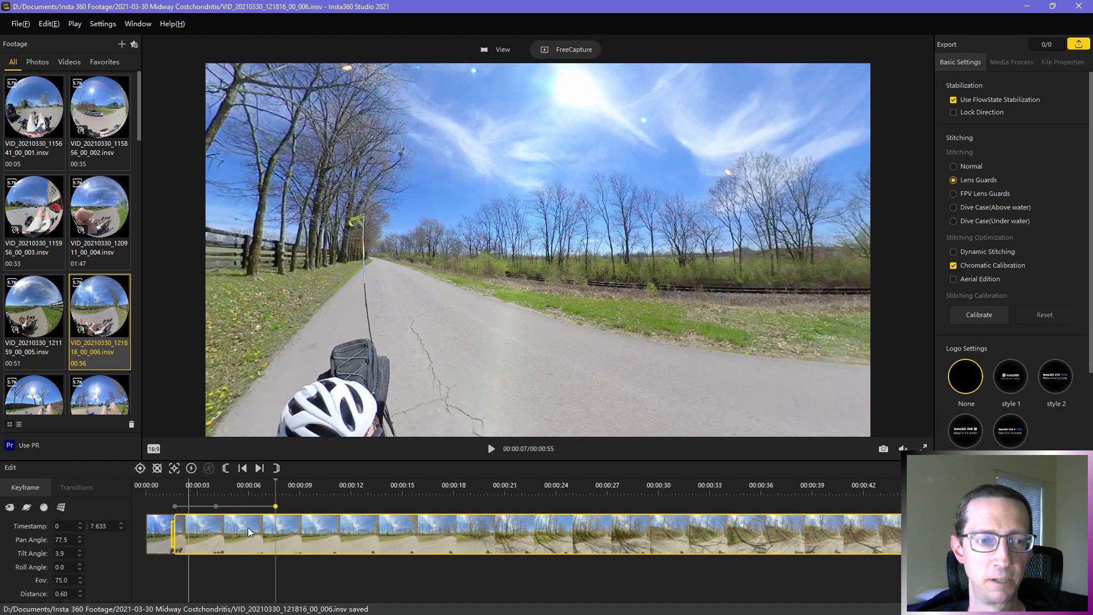
Step: Return to the trim start and play back the camera move through the three keyframes
{"action": "left_click", "coordinate": [243, 468]}
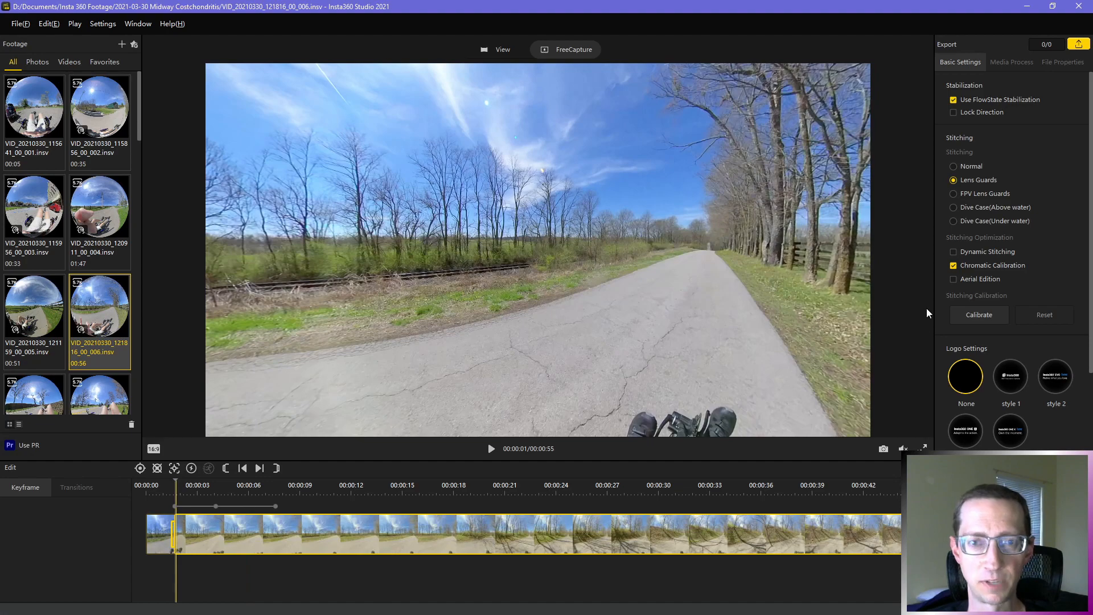
{"action": "key", "text": "space"}
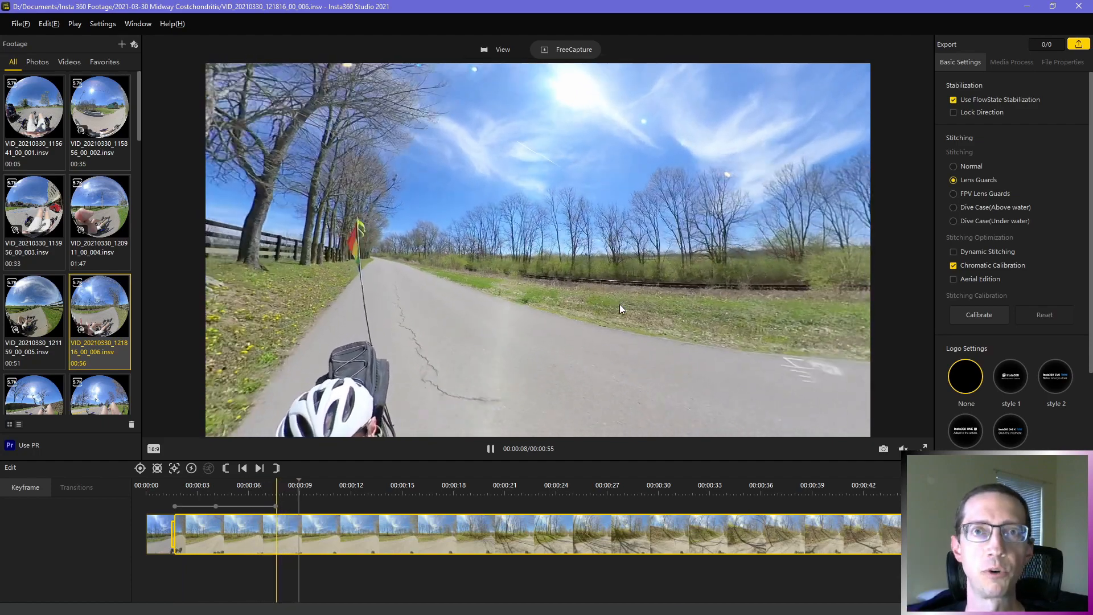
{"action": "key", "text": "space"}
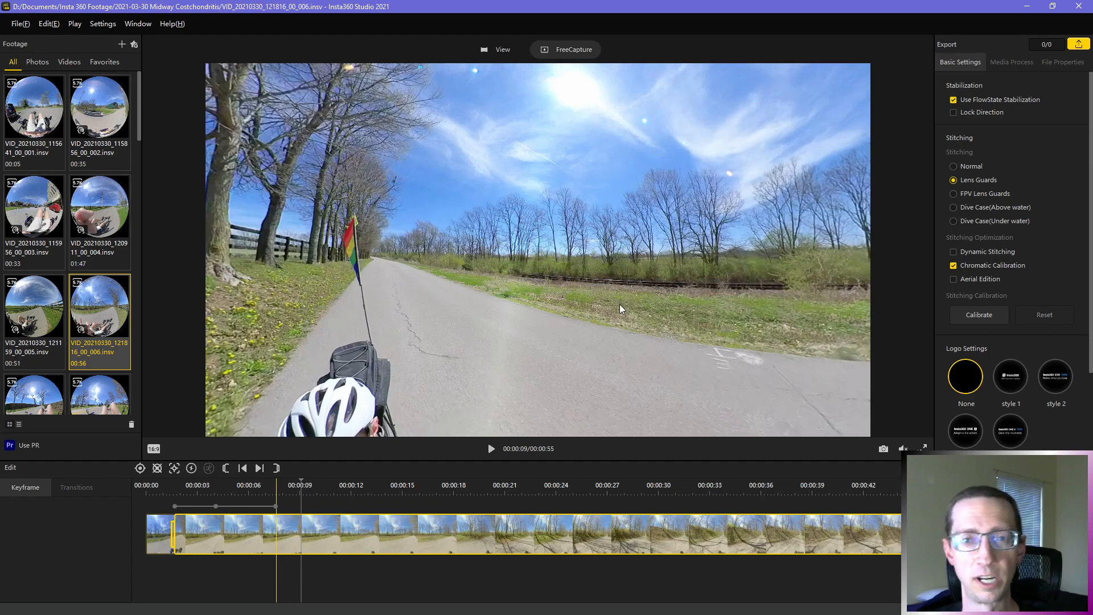
Step: Advance to about 11 seconds, turn the view to face the rider from the front and mark a fourth keyframe
{"action": "key", "text": "space"}
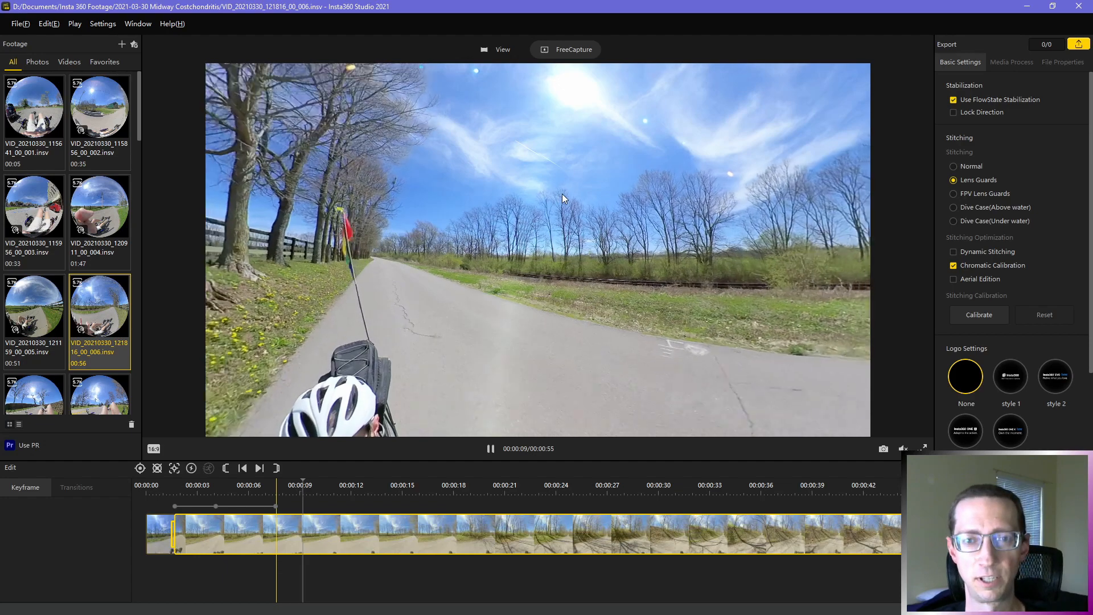
{"action": "key", "text": "space"}
{"action": "left_click_drag", "start_coordinate": [341, 228], "coordinate": [597, 222]}
Step: Replay the section from the third keyframe to check the camera move to the fourth one
{"action": "key", "text": "space"}
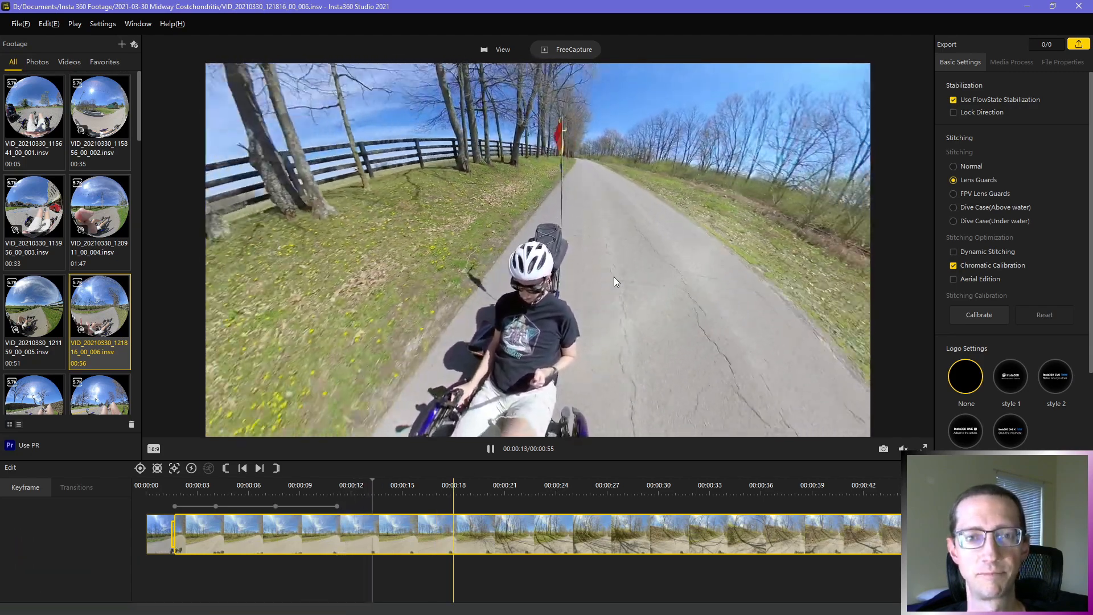
{"action": "left_click", "coordinate": [490, 449]}
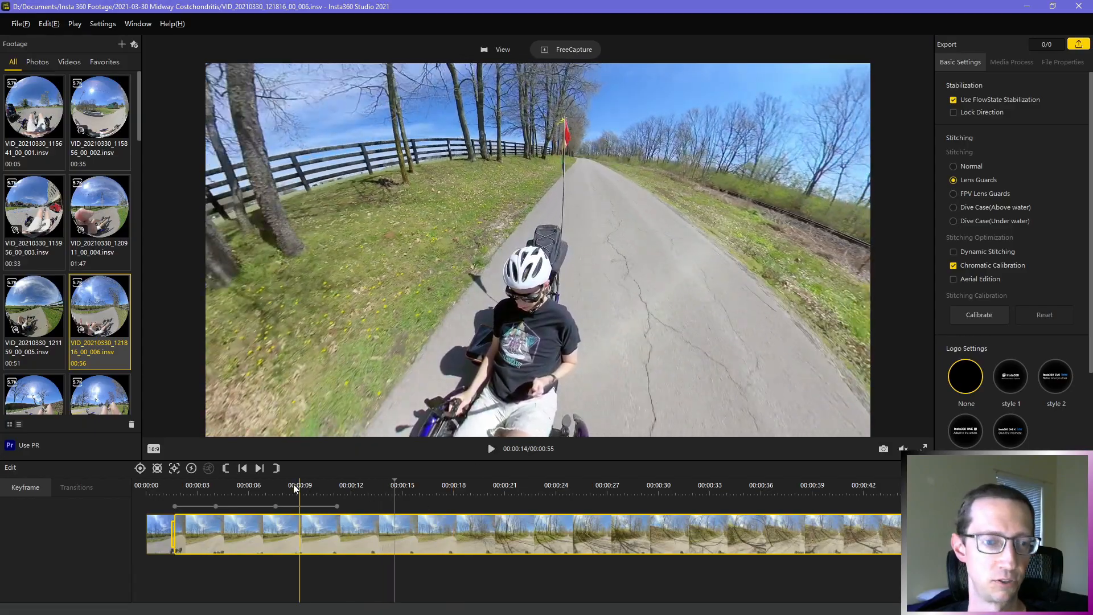
{"action": "left_click", "coordinate": [272, 487]}
{"action": "key", "text": "space"}
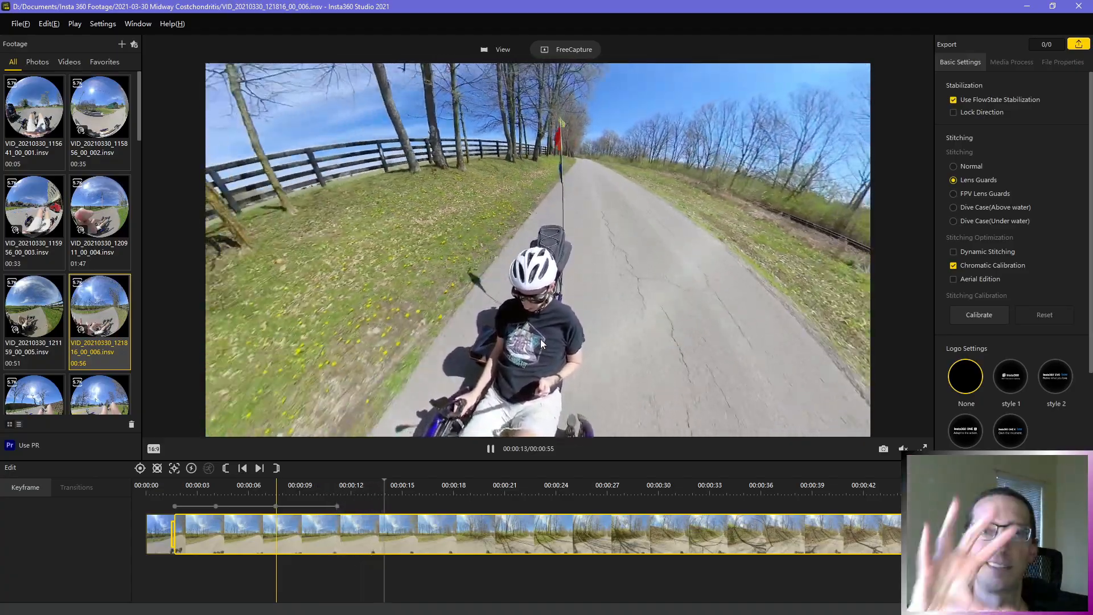
{"action": "key", "text": "space"}
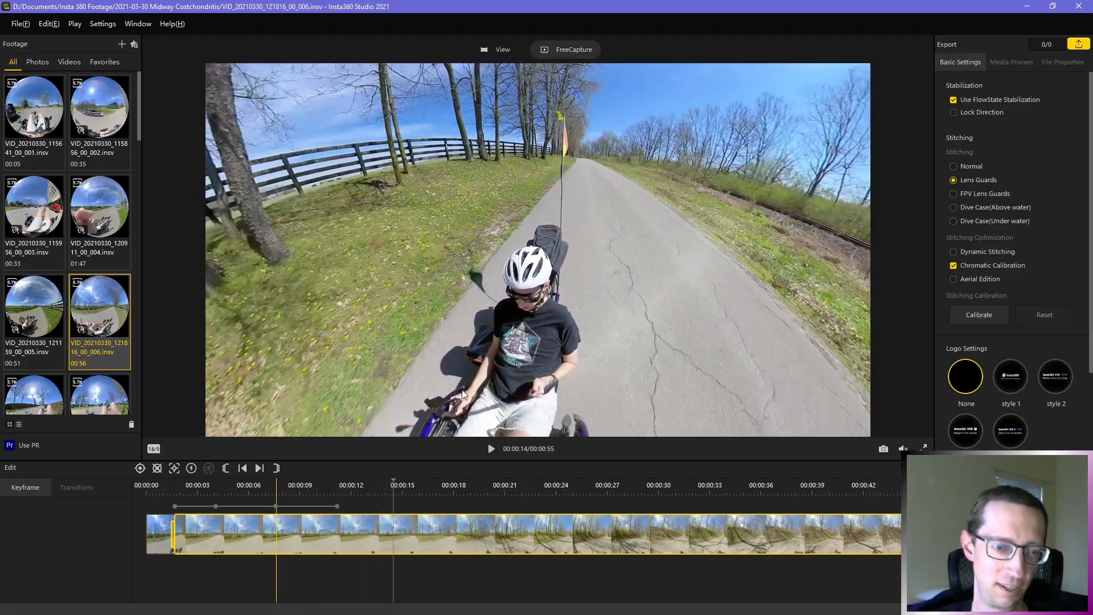
Step: Set the transition between the third and fourth keyframes to Fade-In Fade-Out and play it back
{"action": "left_click", "coordinate": [282, 508]}
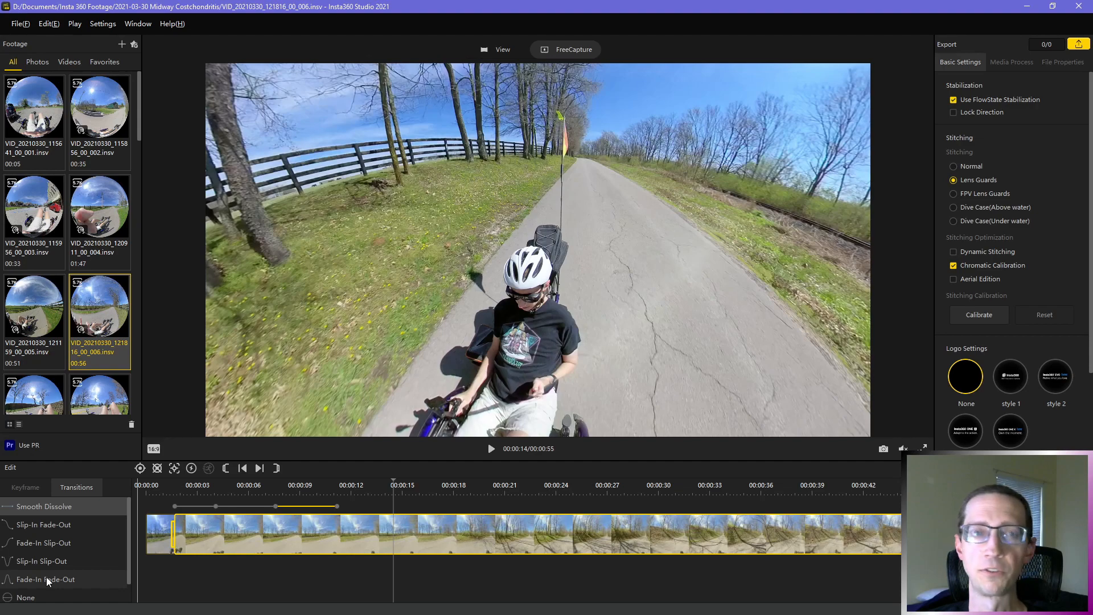
{"action": "left_click", "coordinate": [46, 576]}
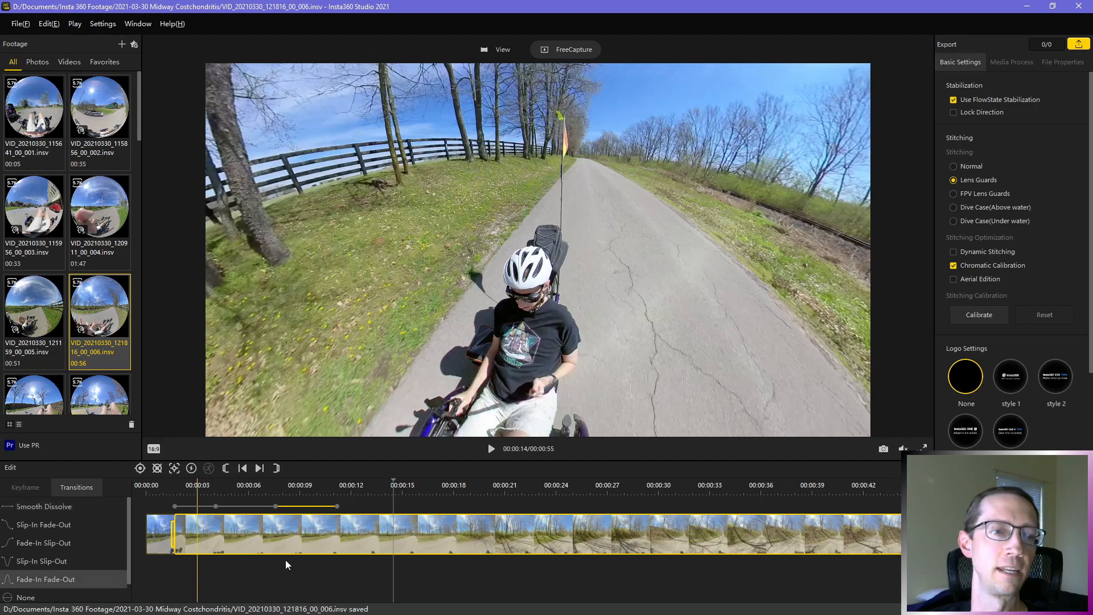
{"action": "left_click", "coordinate": [271, 487]}
{"action": "key", "text": "space"}
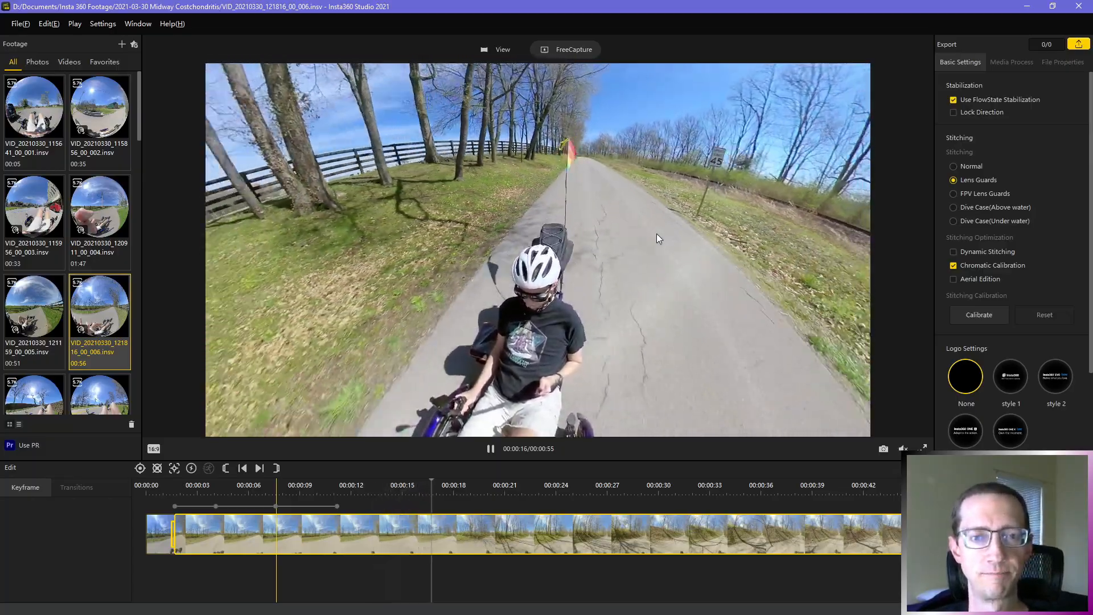
Step: Stop the current playback, open clip VID_20210330_121159_00_005 and switch it to FreeCapture mode
{"action": "left_click", "coordinate": [358, 235]}
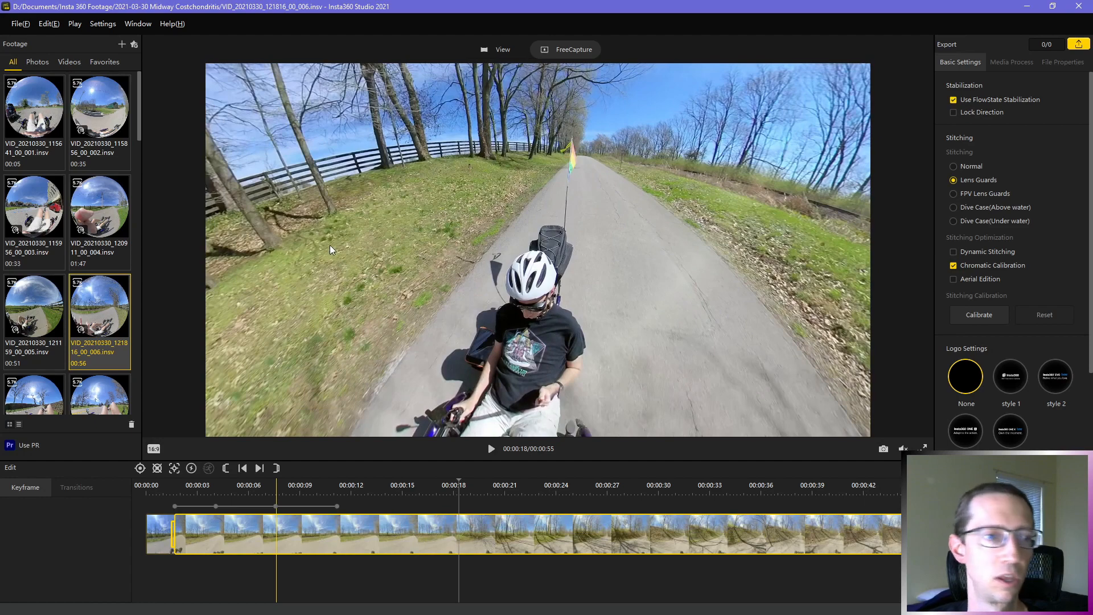
{"action": "left_click", "coordinate": [33, 354]}
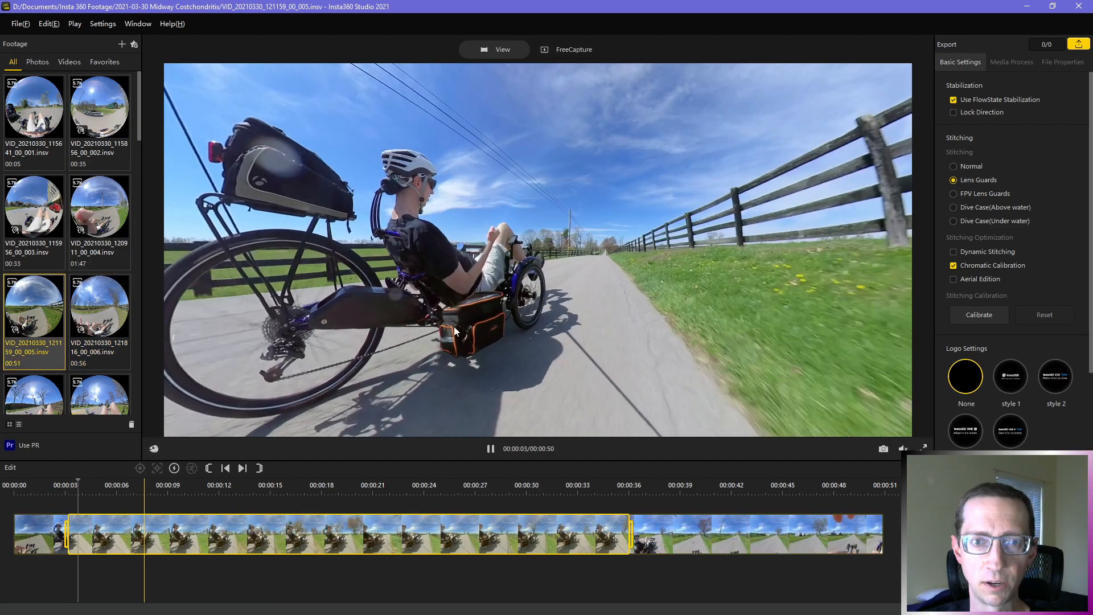
{"action": "left_click", "coordinate": [617, 294]}
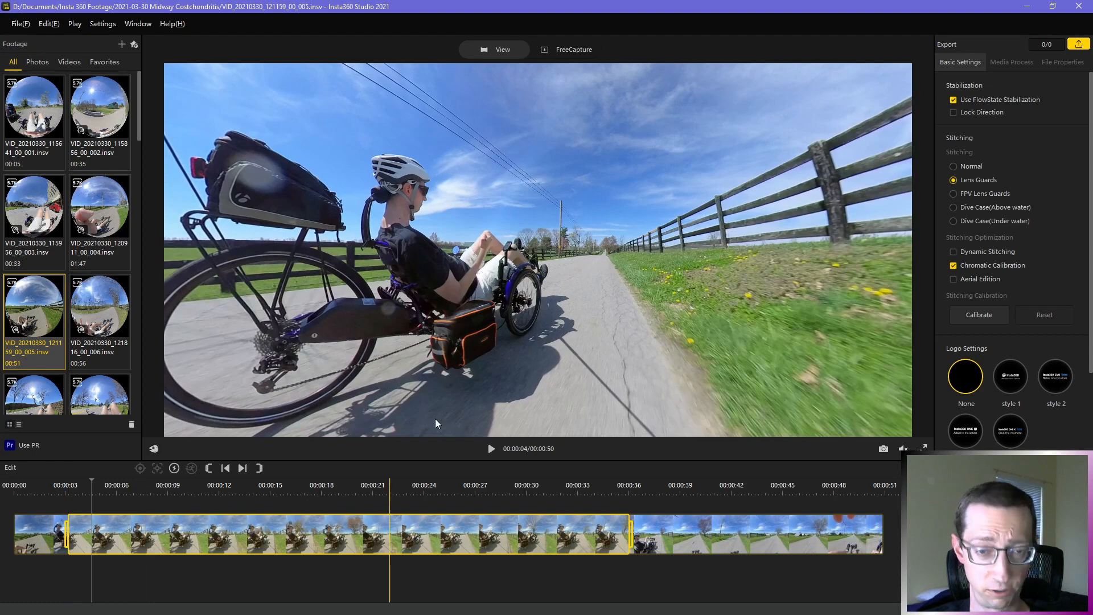
{"action": "left_click", "coordinate": [567, 50]}
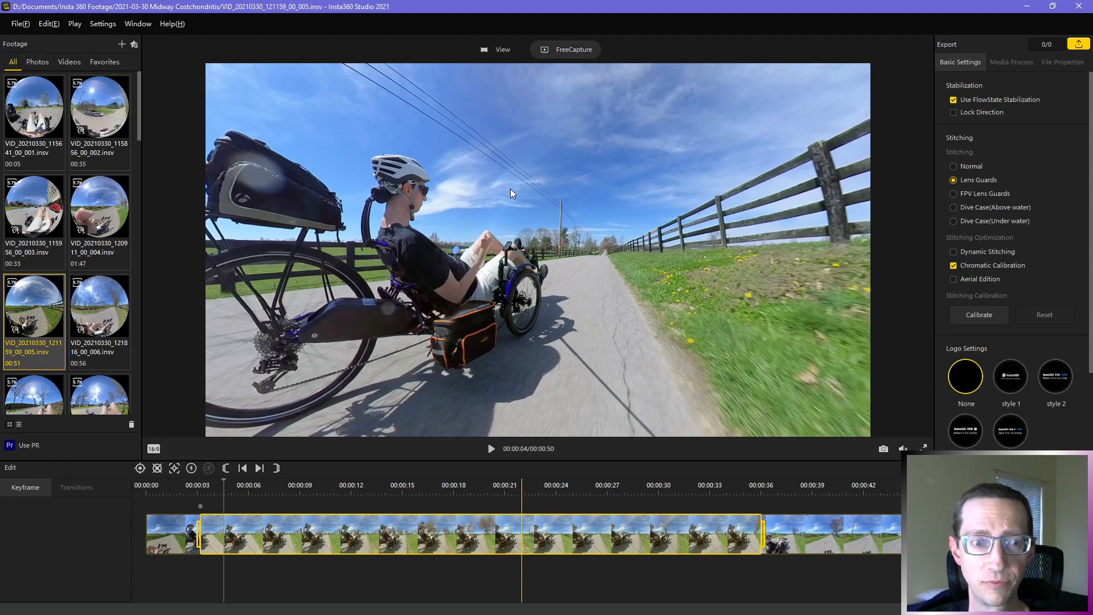
Step: Delete the keyframe at the trim start, turn the view to look back down the road and mark a new keyframe there
{"action": "left_click", "coordinate": [202, 510]}
{"action": "left_click", "coordinate": [157, 468]}
{"action": "left_click_drag", "start_coordinate": [667, 301], "coordinate": [300, 274]}
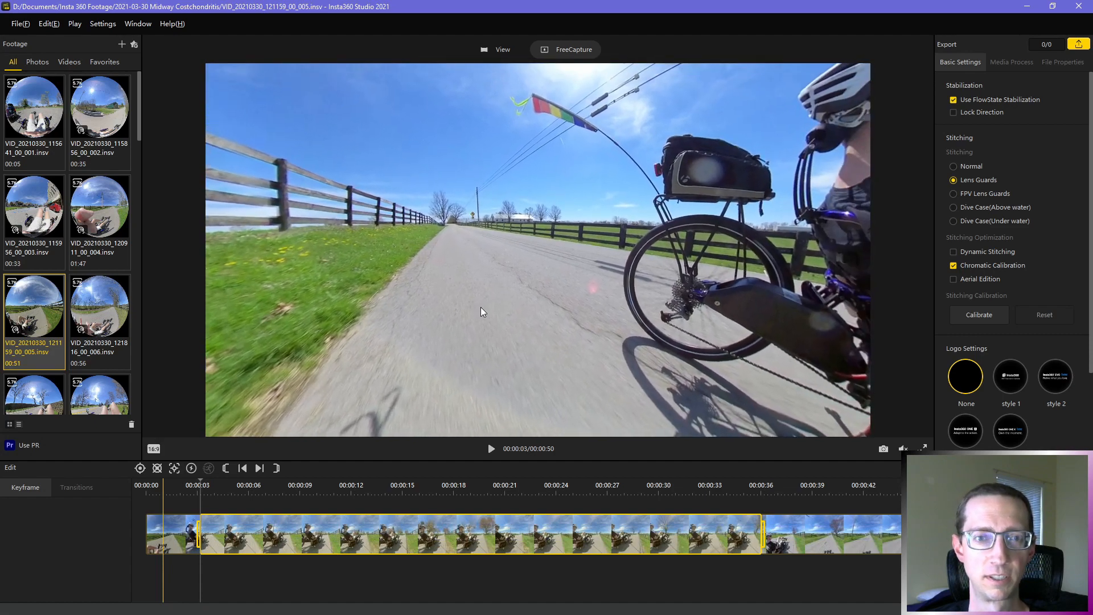
{"action": "left_click", "coordinate": [140, 468]}
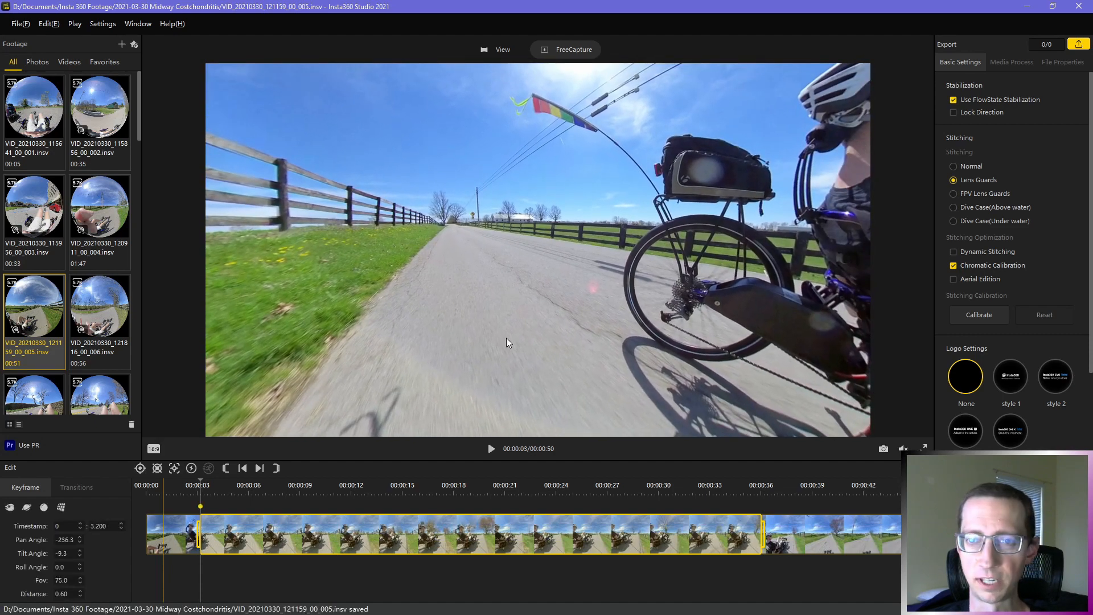
Step: Preview the clip briefly, jump to 12 seconds, turn the view forward past the rider and mark a second keyframe
{"action": "key", "text": "space"}
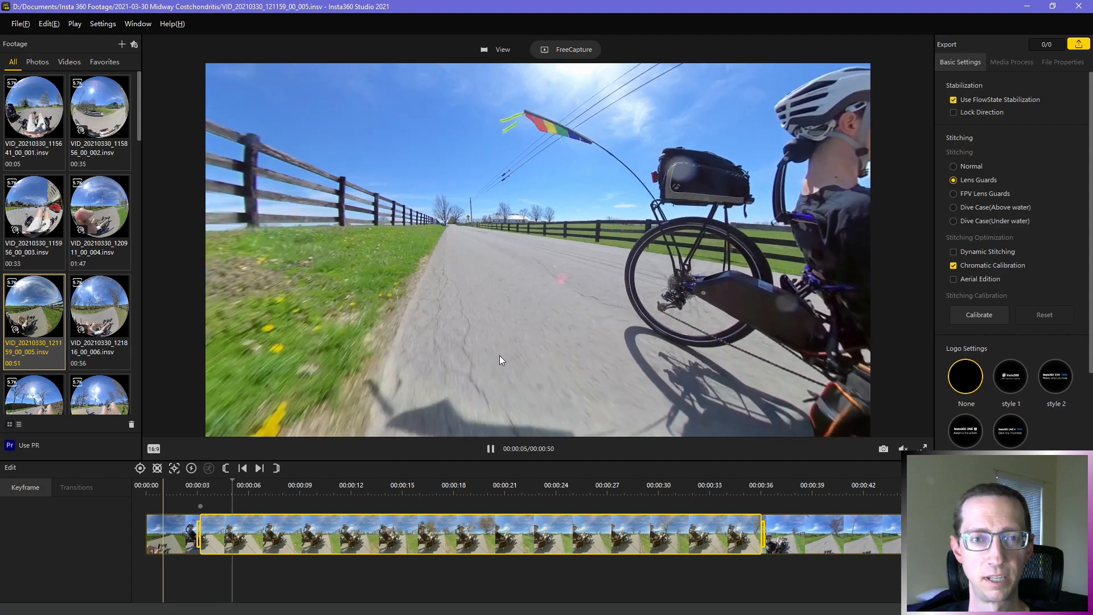
{"action": "key", "text": "space"}
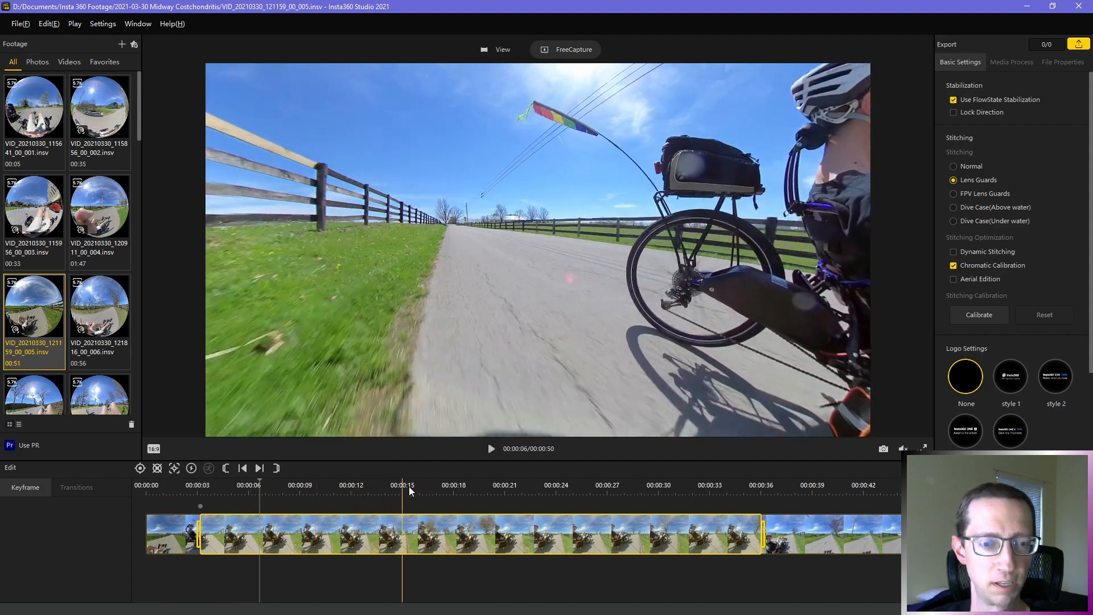
{"action": "left_click", "coordinate": [354, 489]}
{"action": "left_click_drag", "start_coordinate": [347, 315], "coordinate": [609, 268]}
{"action": "left_click", "coordinate": [140, 469]}
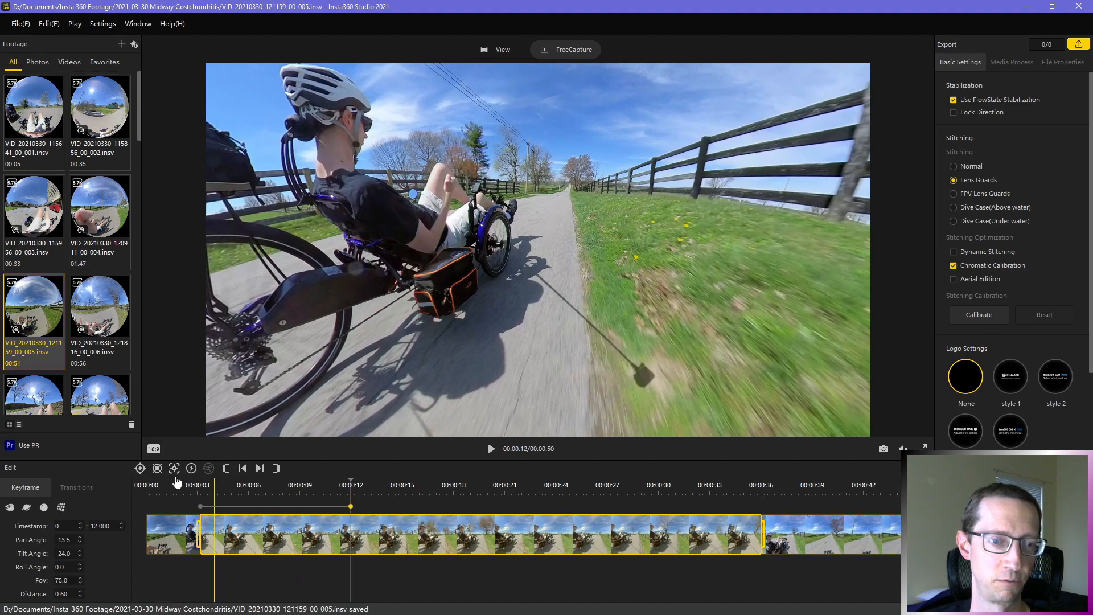
Step: Set the transition between the two keyframes to Fade-In Fade-Out, play it back from the trim start and return to the 12-second keyframe
{"action": "left_click", "coordinate": [217, 506]}
{"action": "left_click", "coordinate": [43, 579]}
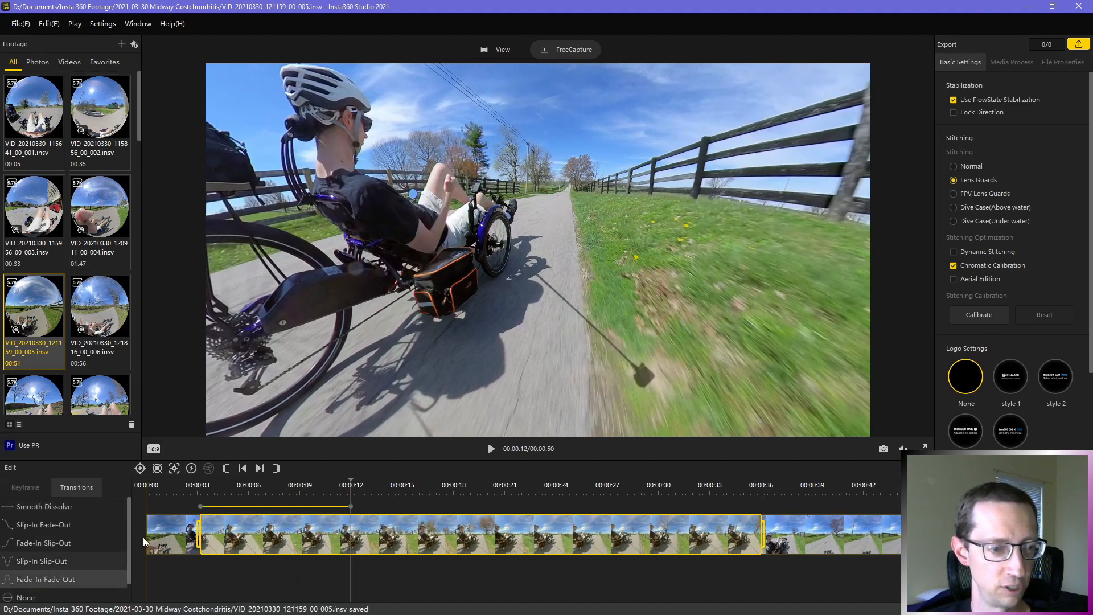
{"action": "left_click", "coordinate": [242, 468]}
{"action": "key", "text": "space"}
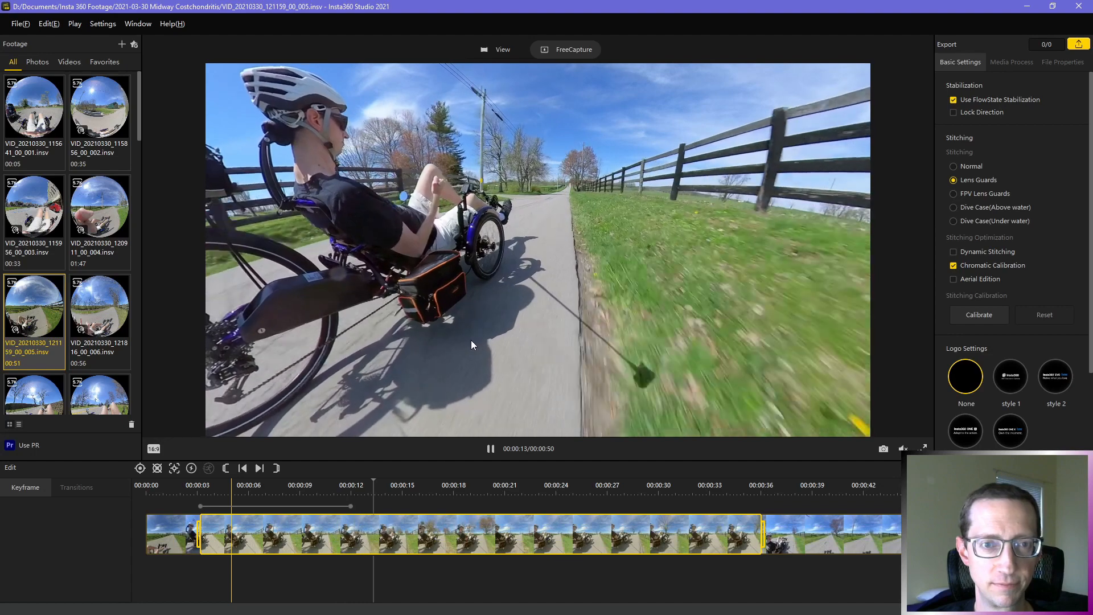
{"action": "key", "text": "space"}
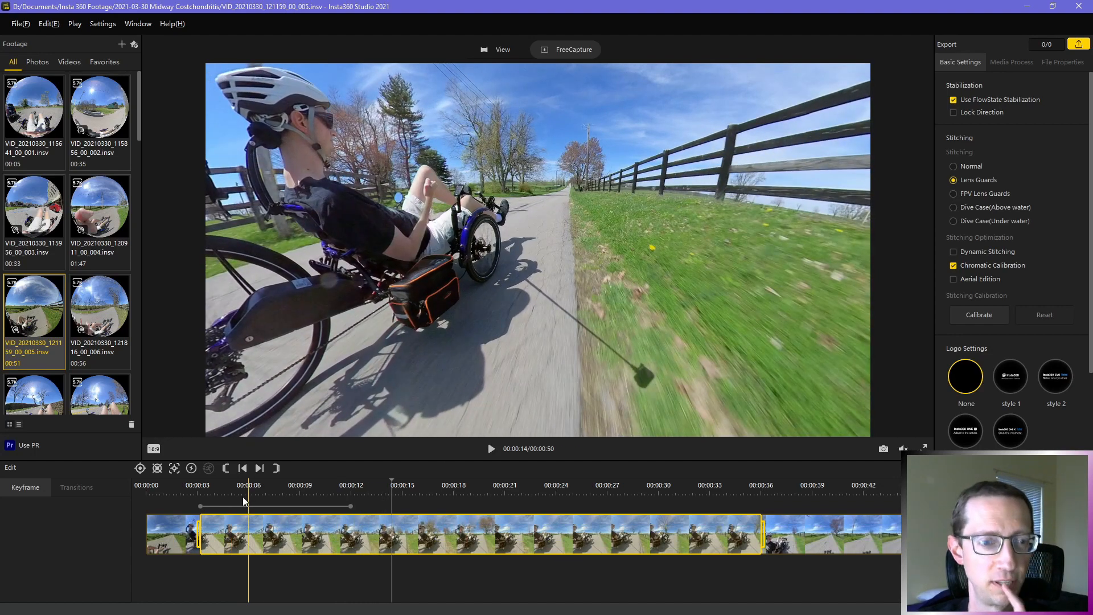
{"action": "left_click", "coordinate": [351, 510]}
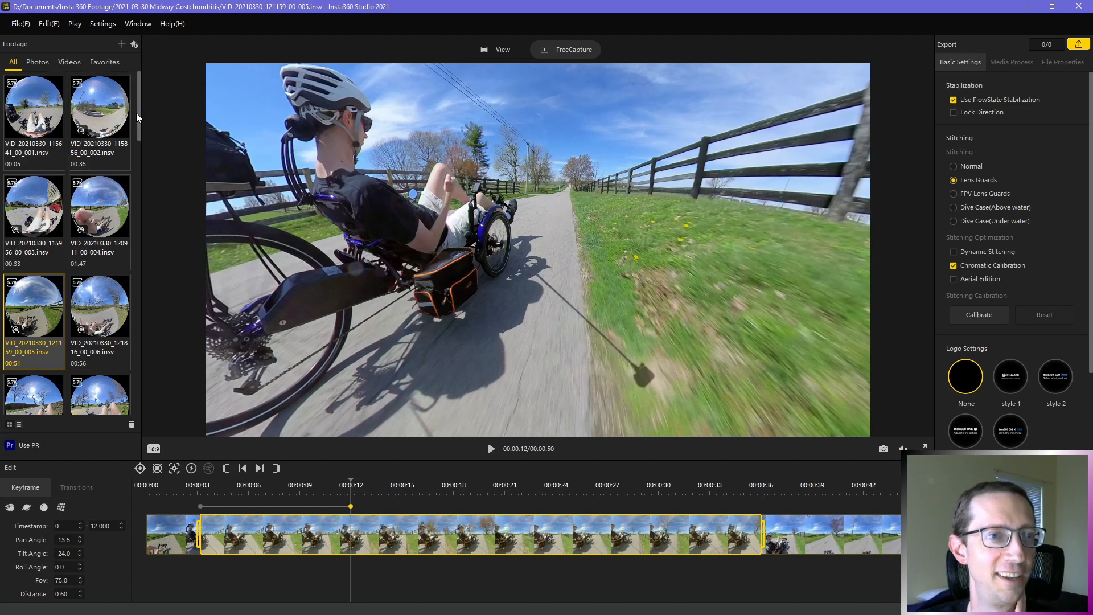
Step: Find and open clip VID_20210330_133549_00_025 in the footage list, pause it and move to 18 seconds
{"action": "left_click_drag", "start_coordinate": [138, 112], "coordinate": [145, 139]}
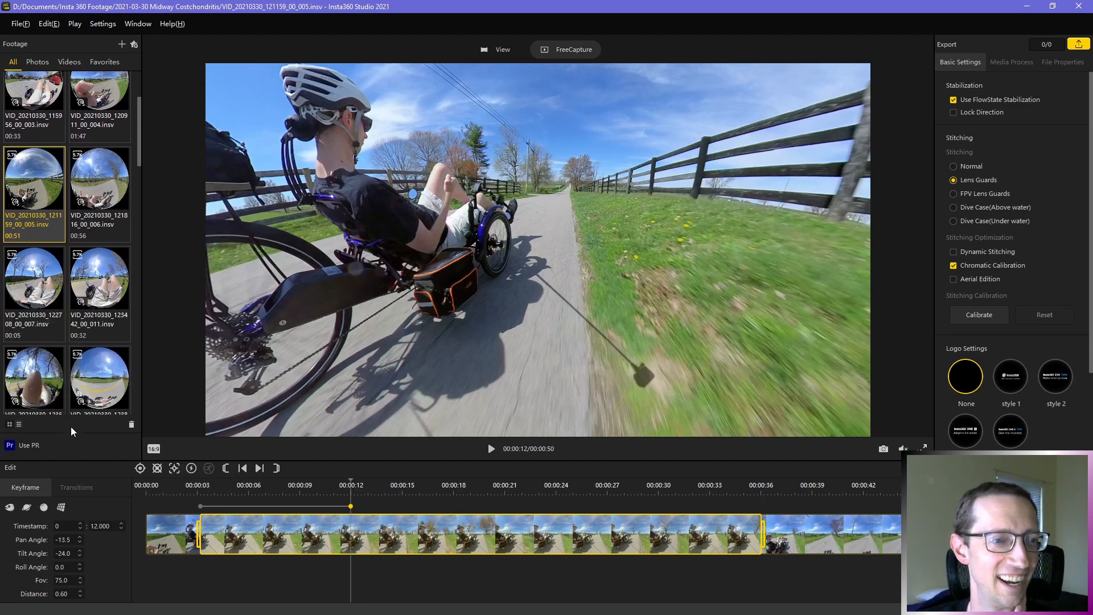
{"action": "left_click_drag", "start_coordinate": [139, 137], "coordinate": [108, 300]}
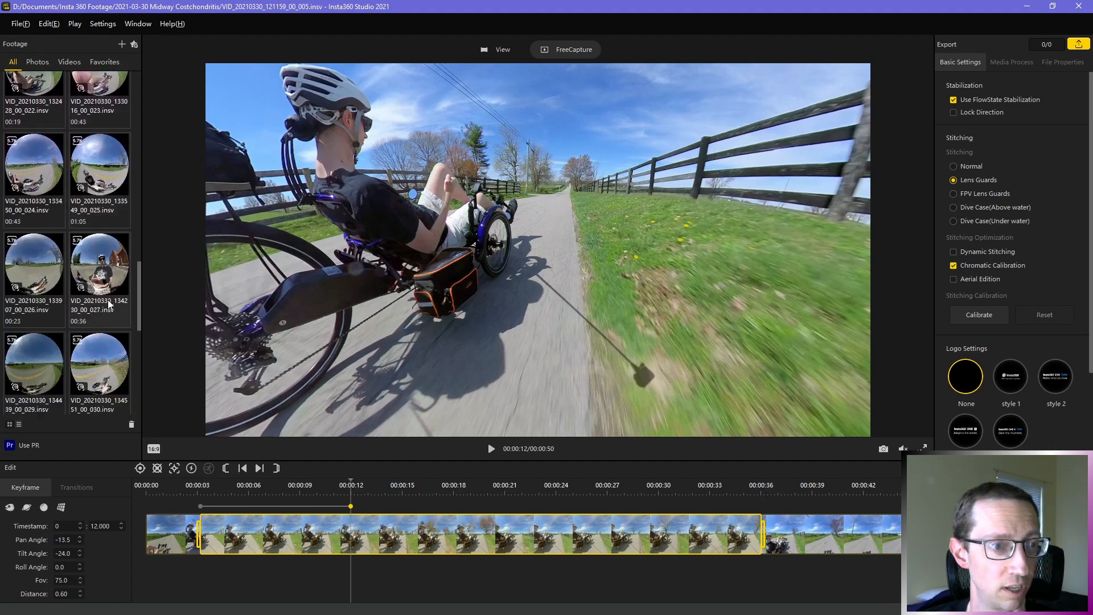
{"action": "left_click", "coordinate": [90, 210]}
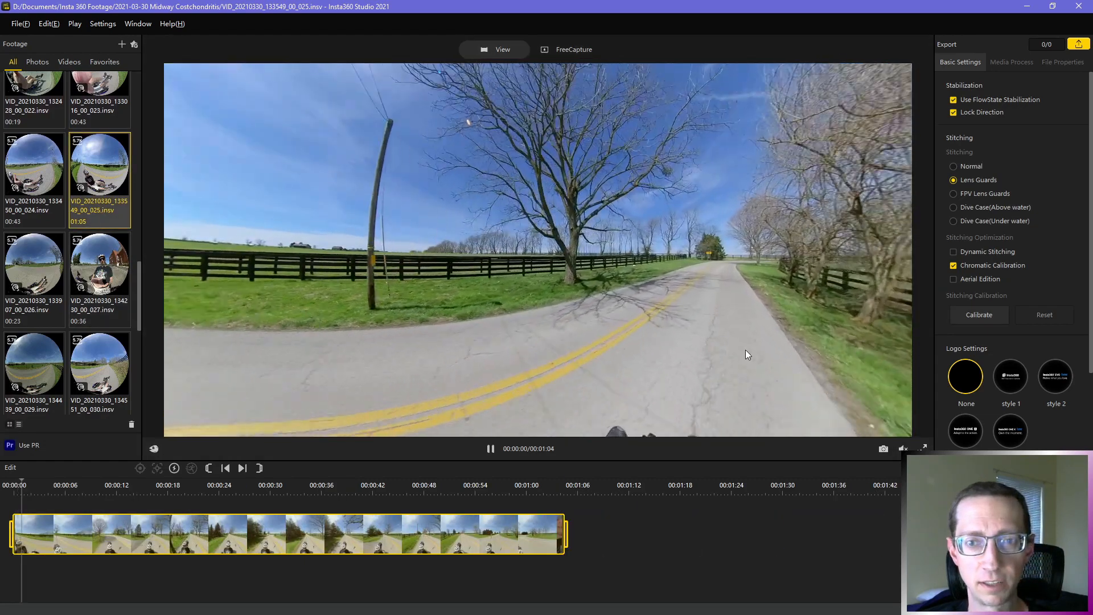
{"action": "key", "text": "space"}
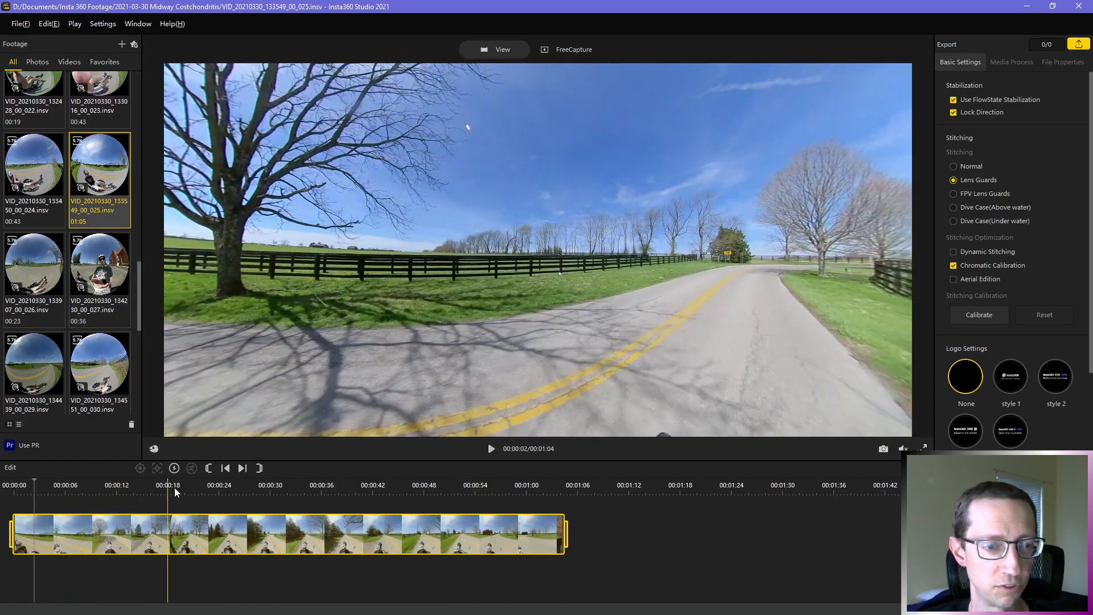
{"action": "left_click", "coordinate": [174, 487]}
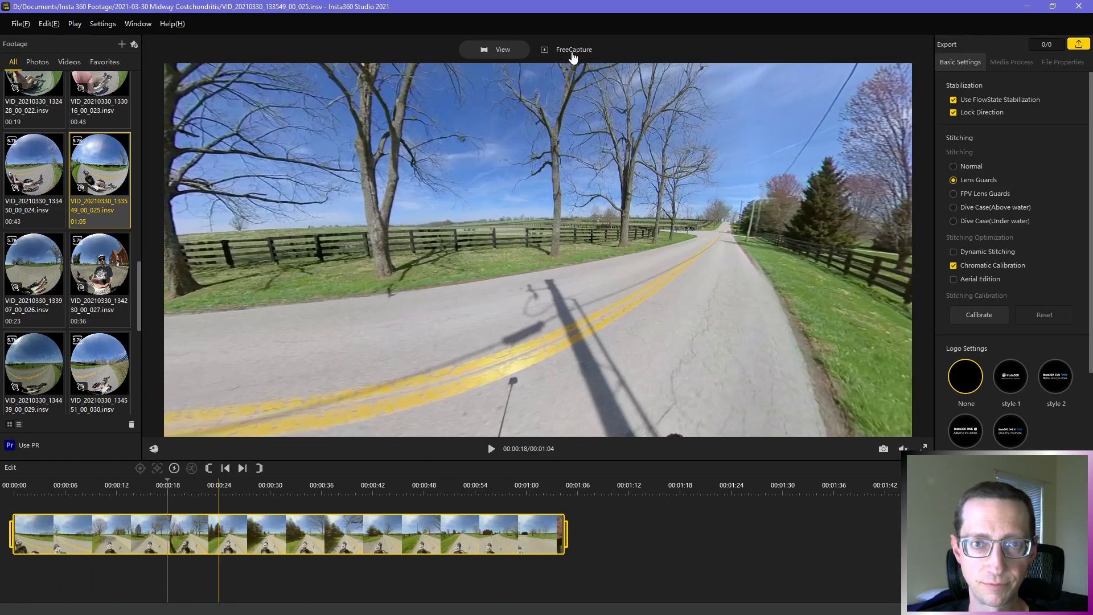
Step: Switch the clip to FreeCapture mode, tilt the view down onto the rider and mark a keyframe at 18 seconds
{"action": "left_click", "coordinate": [572, 52]}
{"action": "left_click_drag", "start_coordinate": [511, 363], "coordinate": [254, 239]}
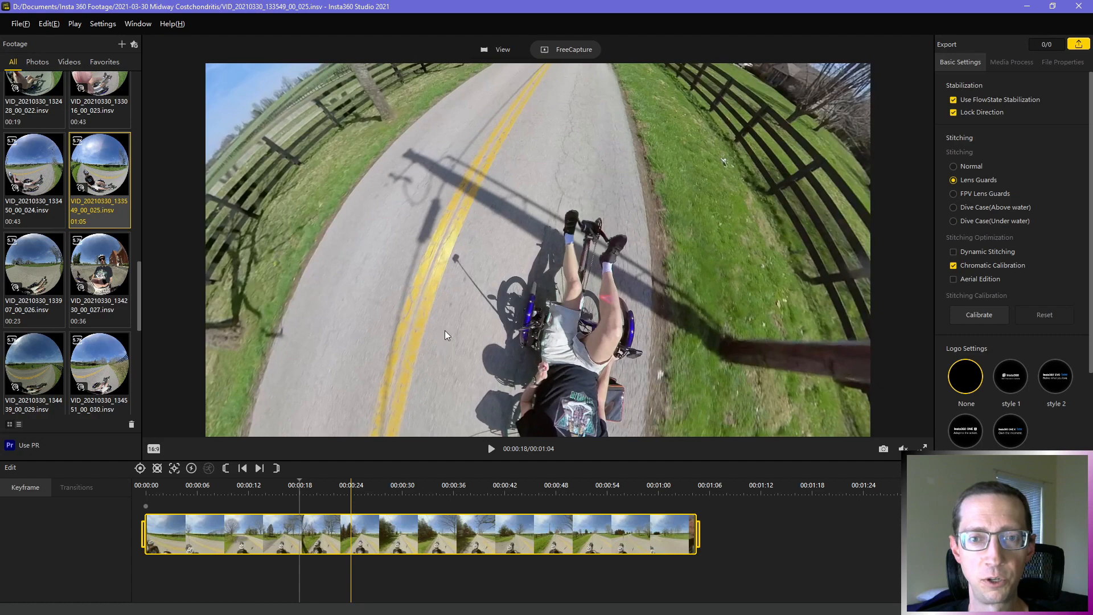
{"action": "left_click", "coordinate": [140, 469]}
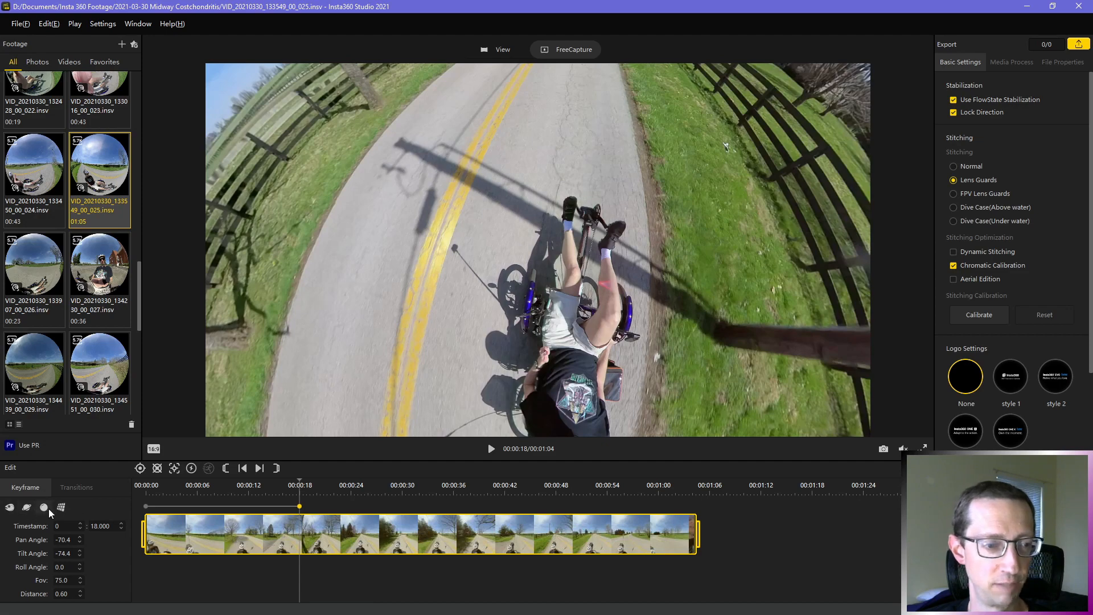
Step: Try the natural and tiny planet views on the 18-second keyframe, rotate the planet slightly and play it back
{"action": "left_click", "coordinate": [9, 510]}
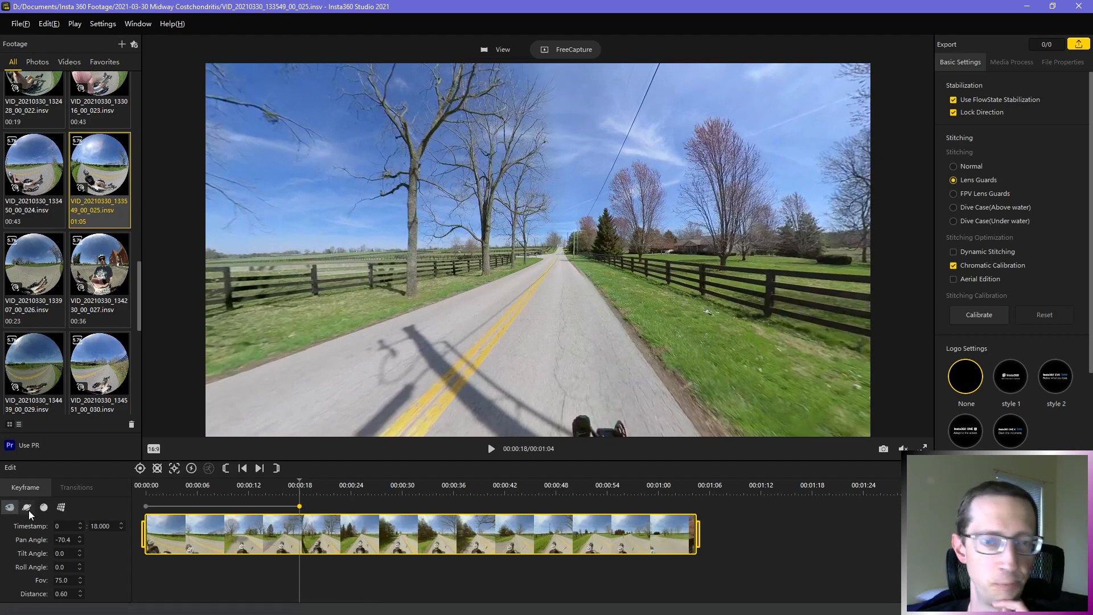
{"action": "left_click", "coordinate": [28, 510]}
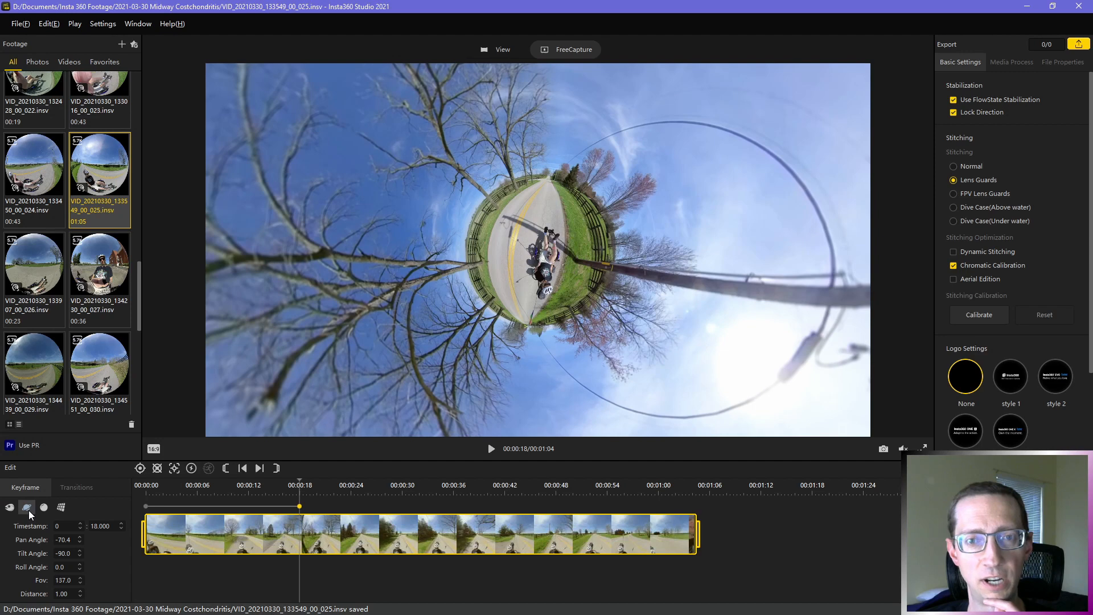
{"action": "left_click_drag", "start_coordinate": [536, 319], "coordinate": [582, 218]}
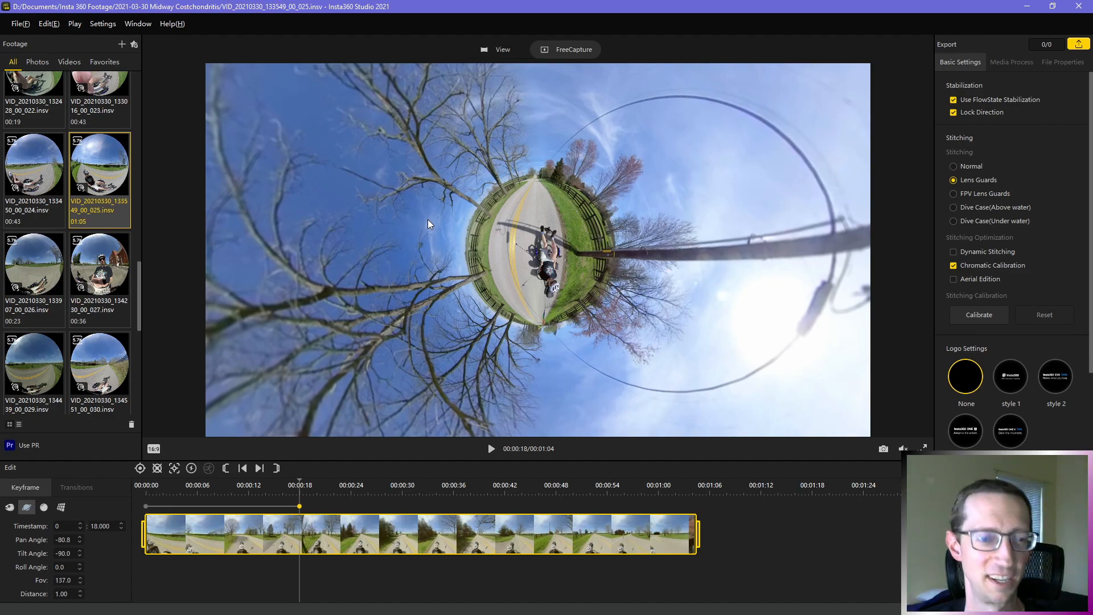
{"action": "key", "text": "space"}
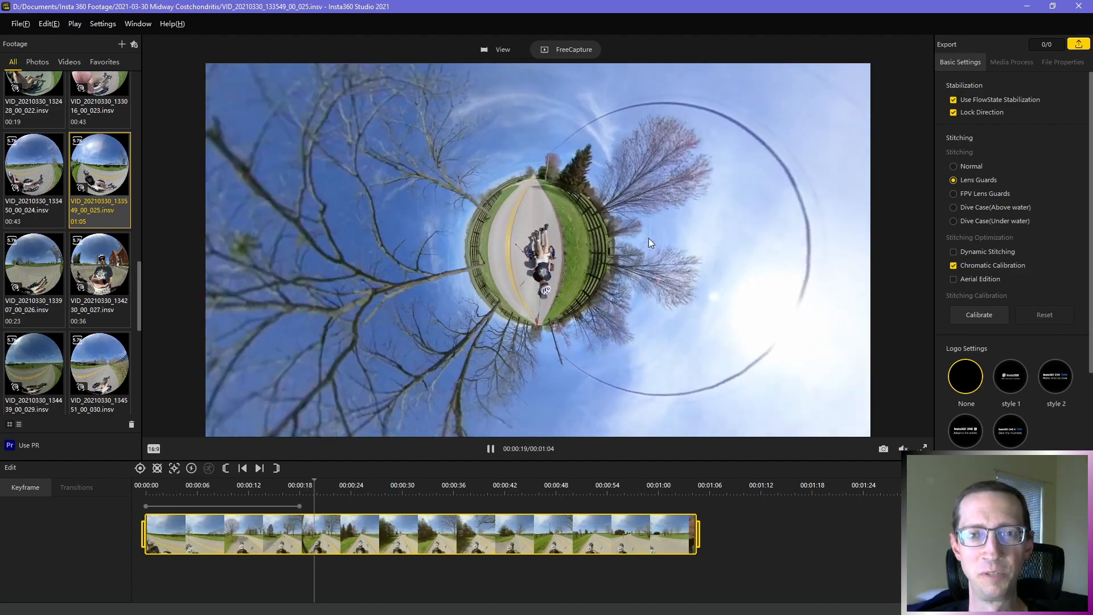
{"action": "key", "text": "space"}
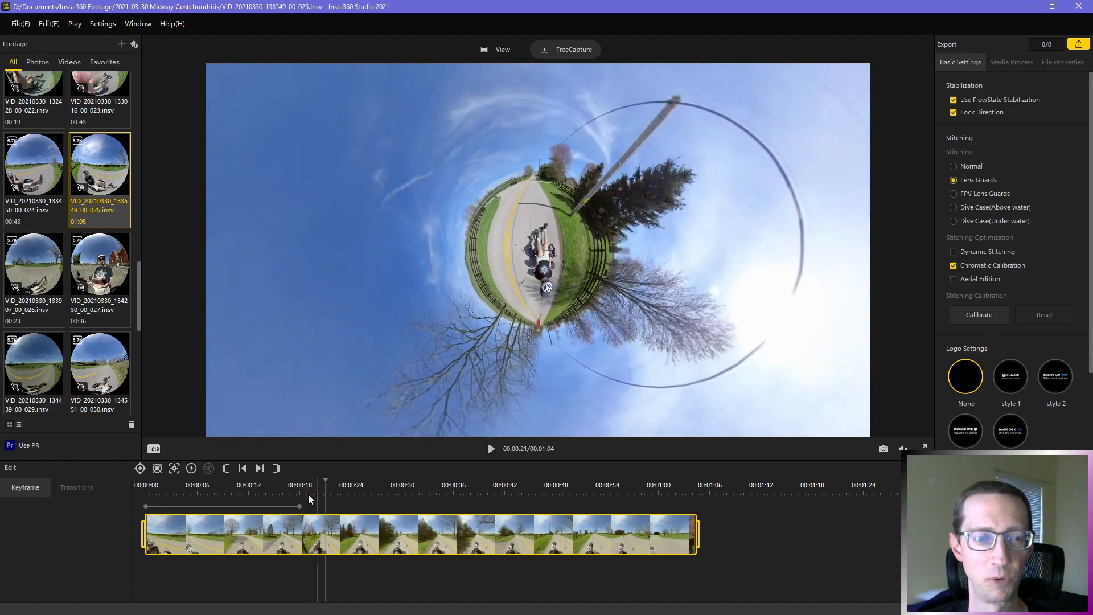
Step: Enlarge the tiny planet at the 18-second keyframe to a field of view of 119.8 and distance 0.70, and preview it in playback
{"action": "left_click", "coordinate": [299, 507]}
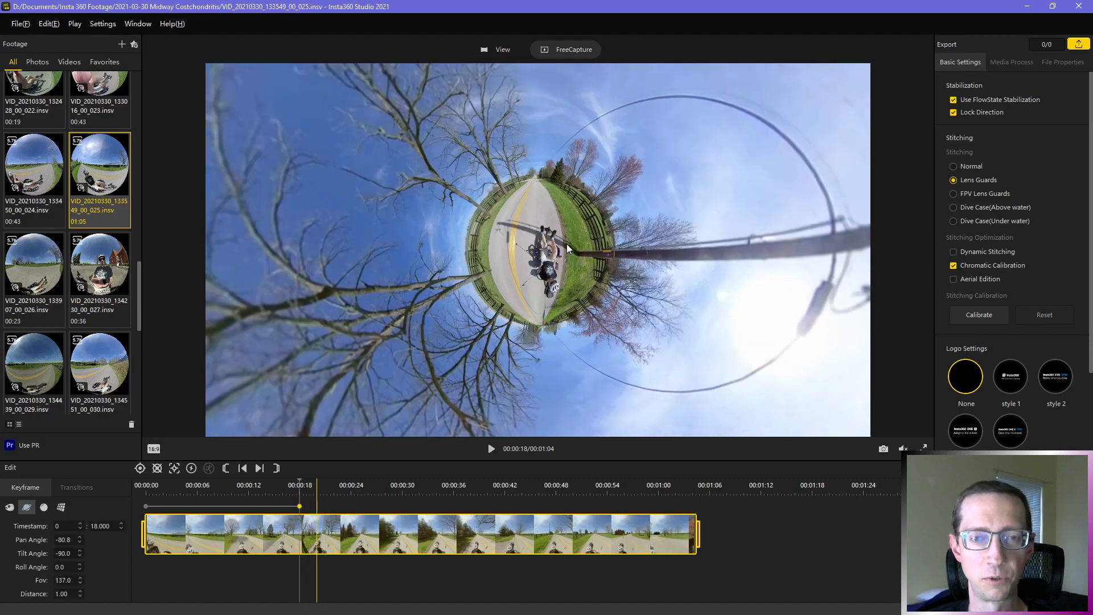
{"action": "scroll", "coordinate": [565, 244], "scroll_direction": "up", "scroll_amount": 5}
{"action": "scroll", "coordinate": [566, 244], "scroll_direction": "down", "scroll_amount": 2}
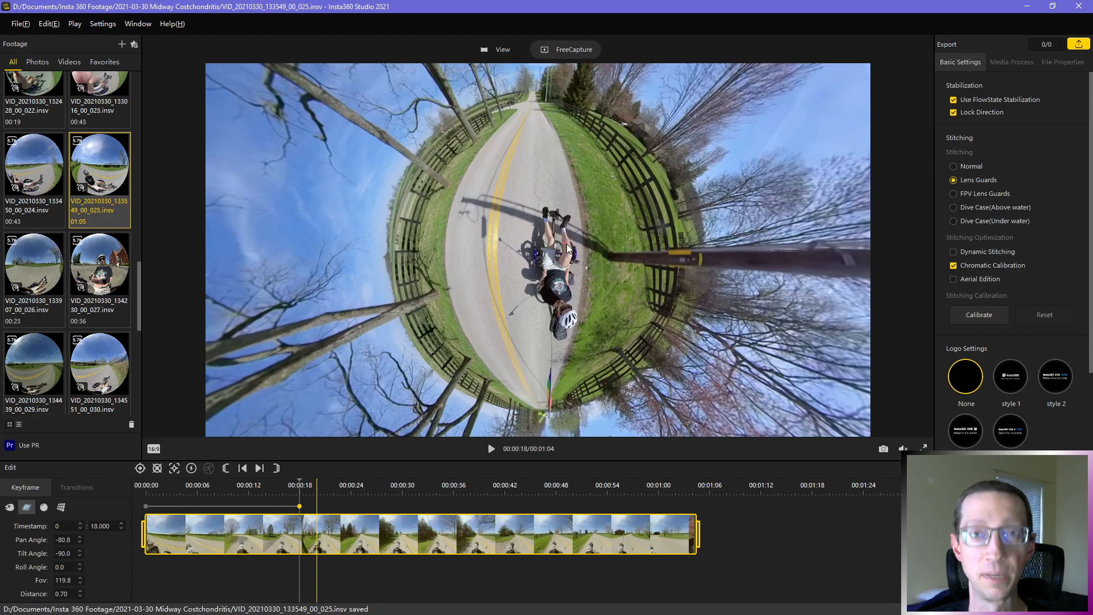
{"action": "key", "text": "space"}
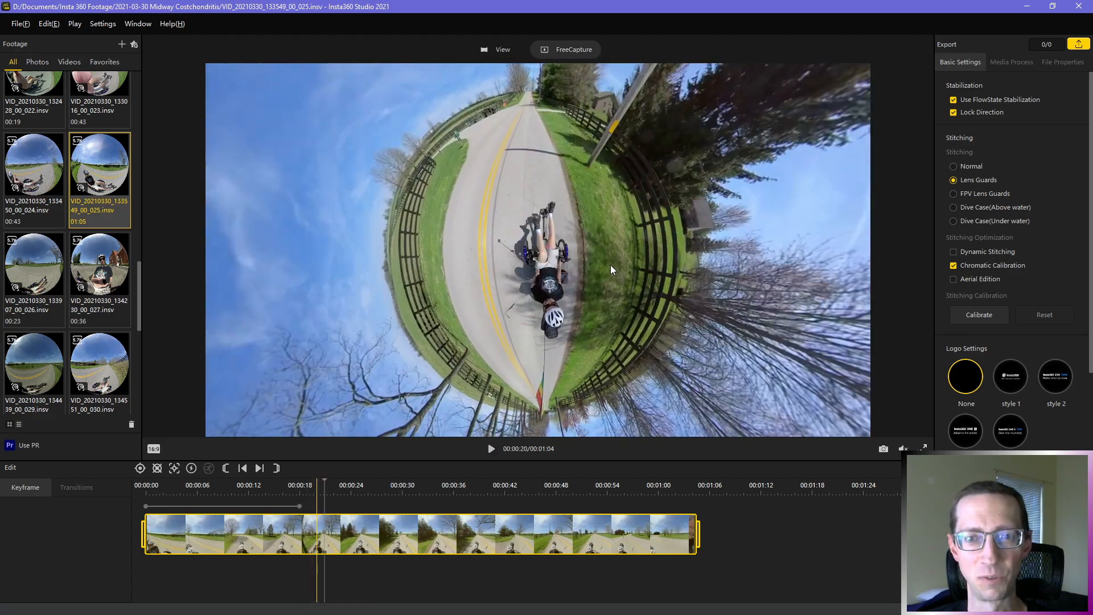
{"action": "key", "text": "space"}
{"action": "key", "text": "space"}
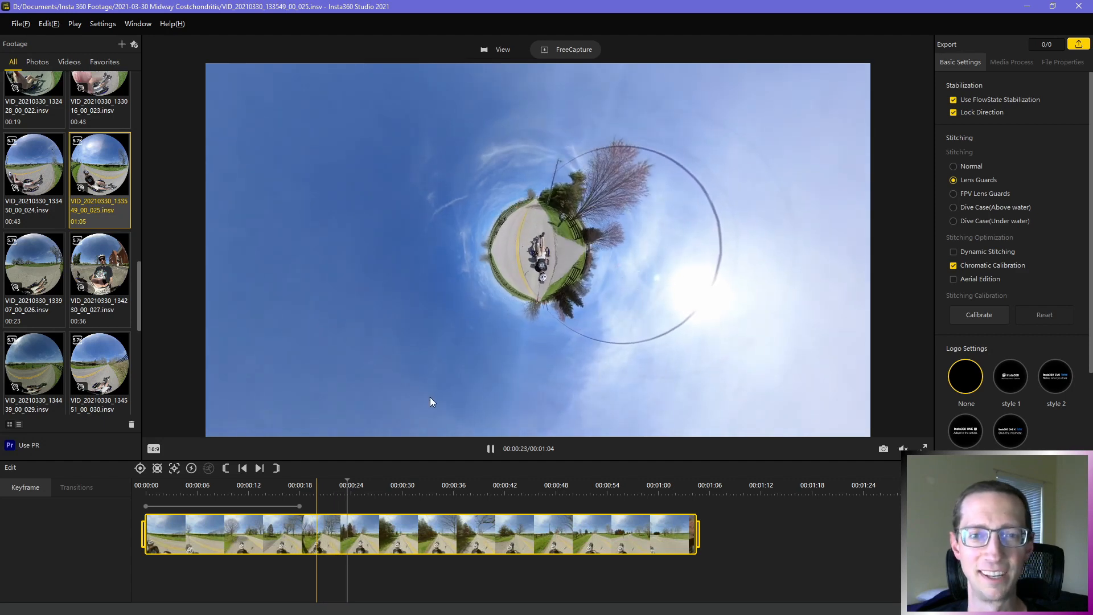
{"action": "key", "text": "space"}
Step: Try the crystal ball view on the 18-second keyframe, tilt it up toward the sky and play it back
{"action": "left_click", "coordinate": [300, 507]}
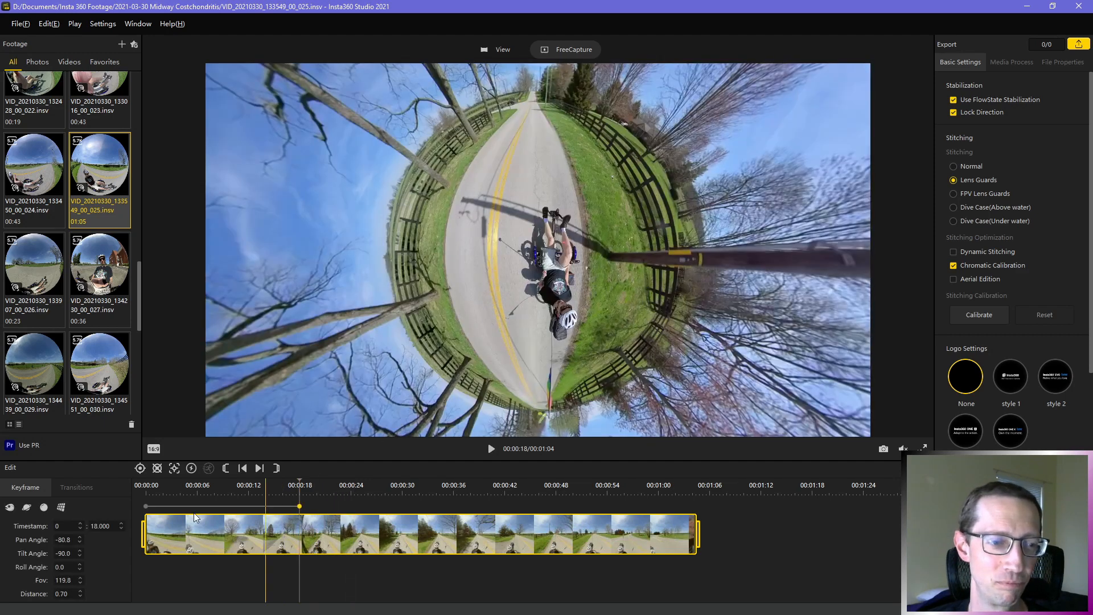
{"action": "left_click", "coordinate": [43, 507]}
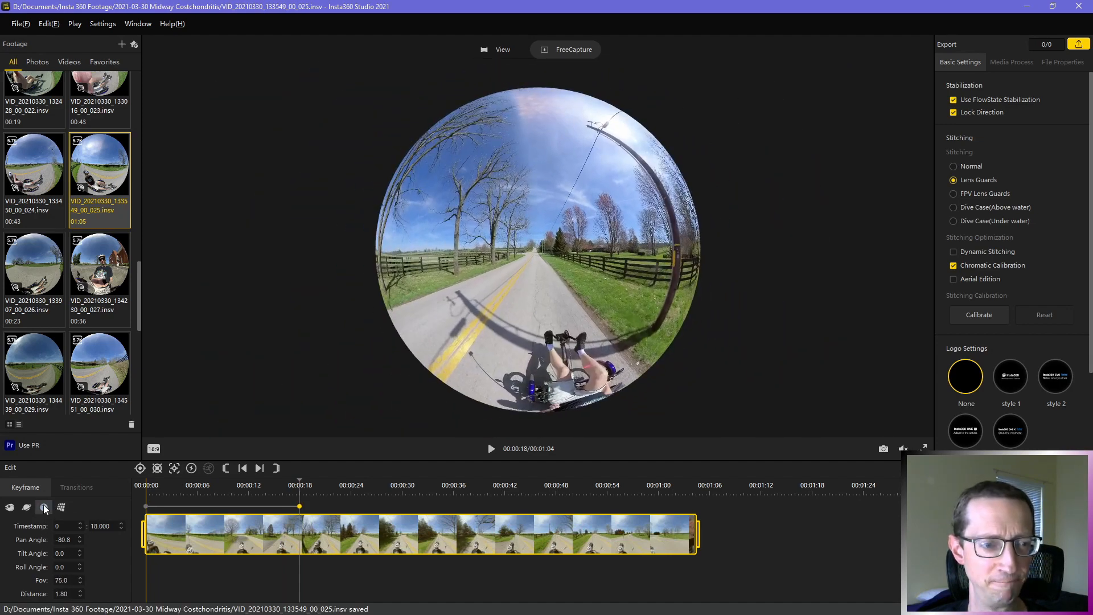
{"action": "left_click_drag", "start_coordinate": [525, 336], "coordinate": [564, 414]}
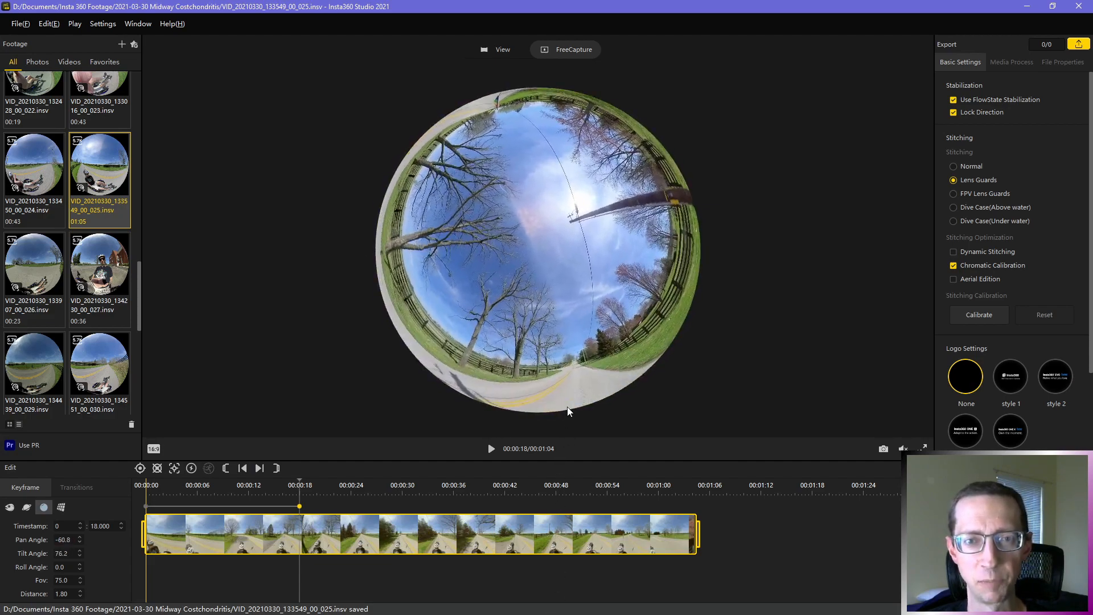
{"action": "key", "text": "space"}
{"action": "left_click_drag", "start_coordinate": [538, 314], "coordinate": [790, 204]}
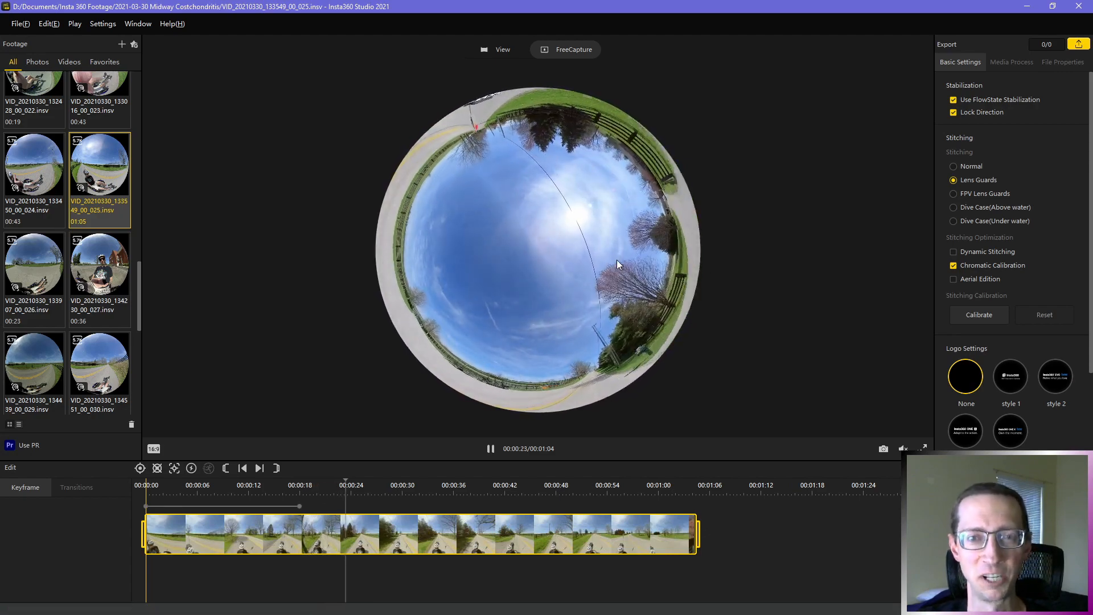
{"action": "key", "text": "space"}
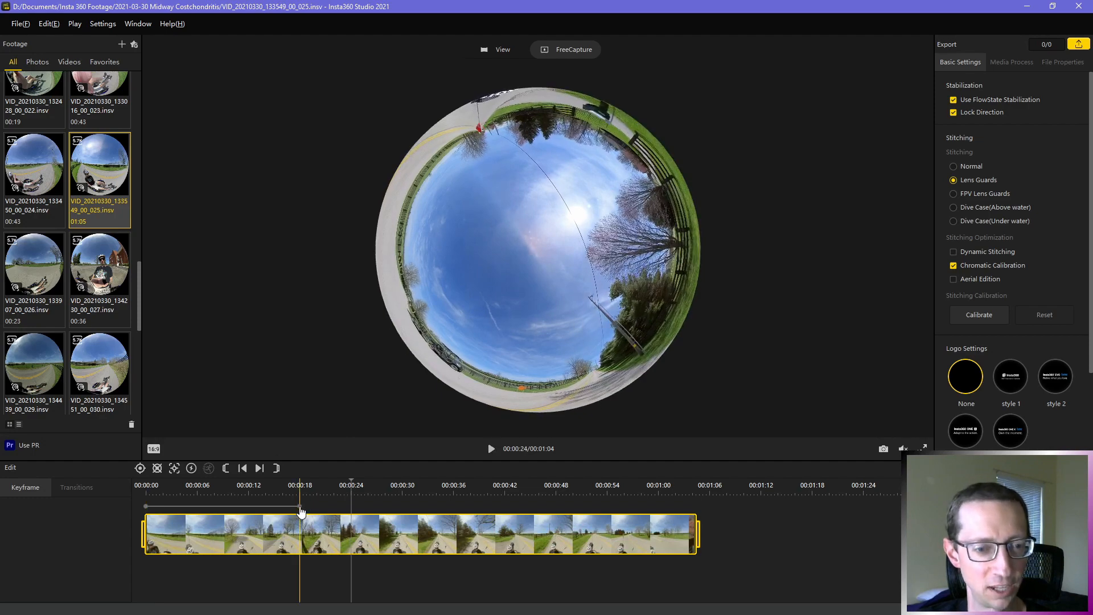
Step: Apply the perspective view preset with field of view 90 and distance 0 to the 18-second keyframe
{"action": "left_click", "coordinate": [300, 507]}
{"action": "left_click", "coordinate": [64, 508]}
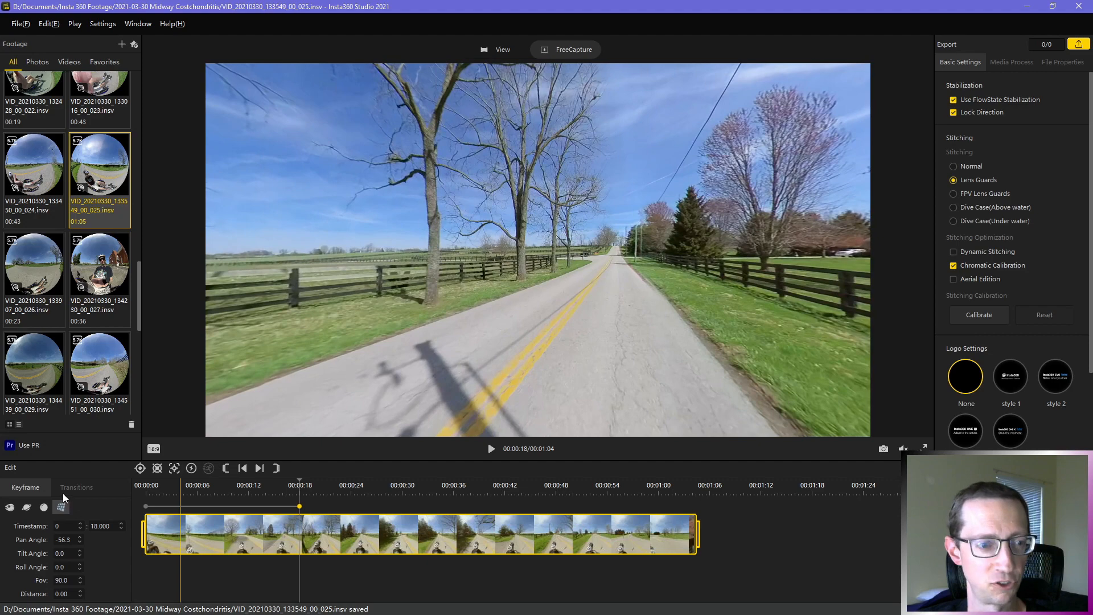
Step: Compare the natural view with the perspective view on the 18-second keyframe, return to perspective and play it back
{"action": "left_click", "coordinate": [9, 511]}
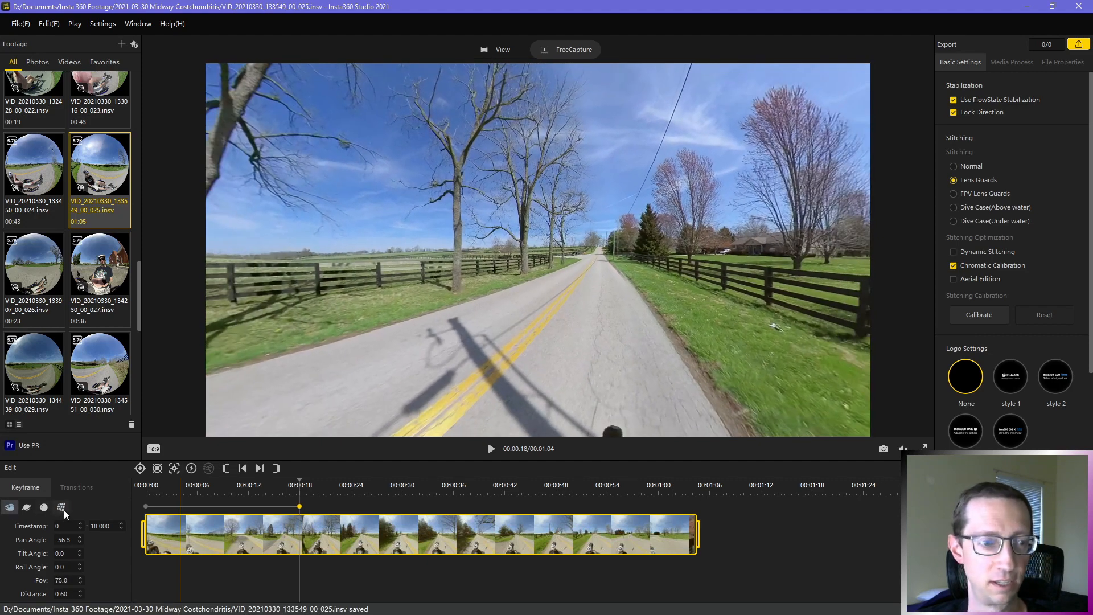
{"action": "left_click", "coordinate": [63, 510]}
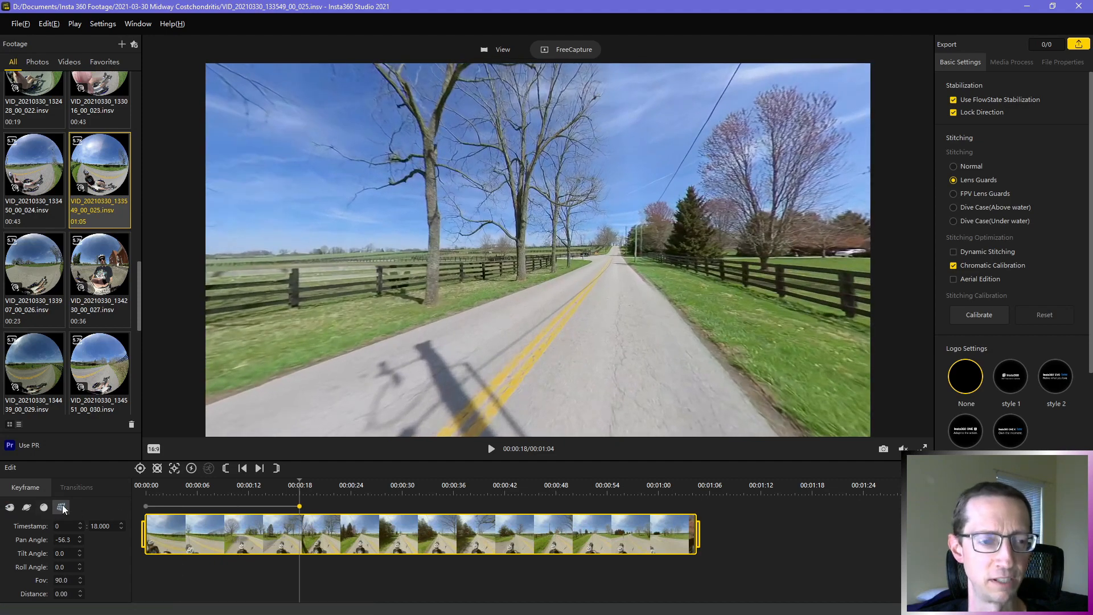
{"action": "key", "text": "space"}
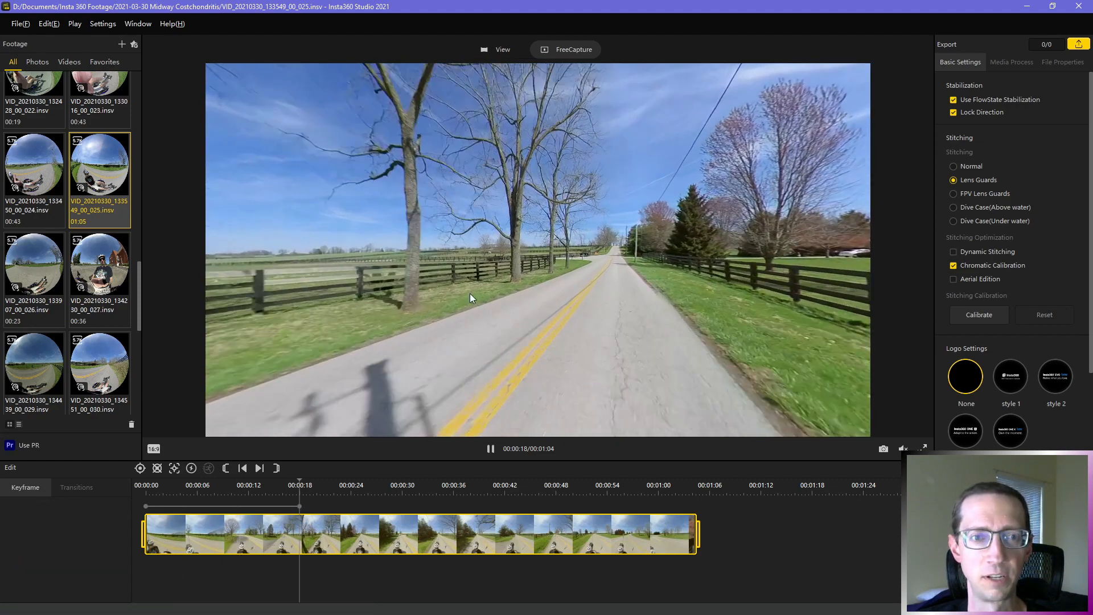
Step: Turn the 18-second keyframe toward the roadside fence at a pan angle of 10.6, apply the natural view and play it back
{"action": "left_click_drag", "start_coordinate": [568, 225], "coordinate": [523, 309]}
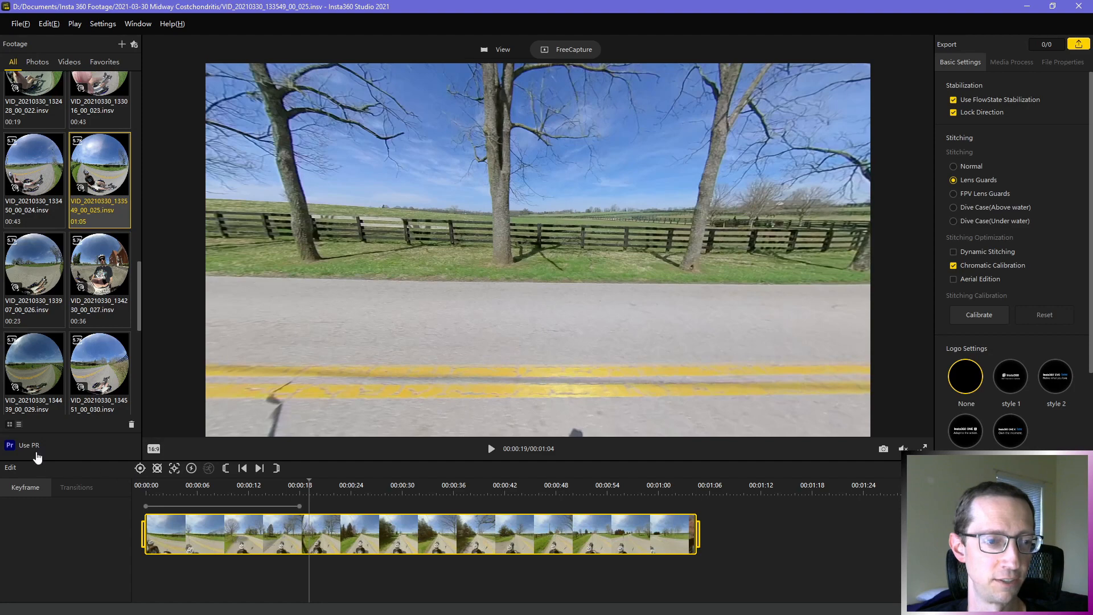
{"action": "left_click", "coordinate": [300, 507]}
{"action": "left_click_drag", "start_coordinate": [614, 268], "coordinate": [387, 342]}
{"action": "left_click", "coordinate": [10, 506]}
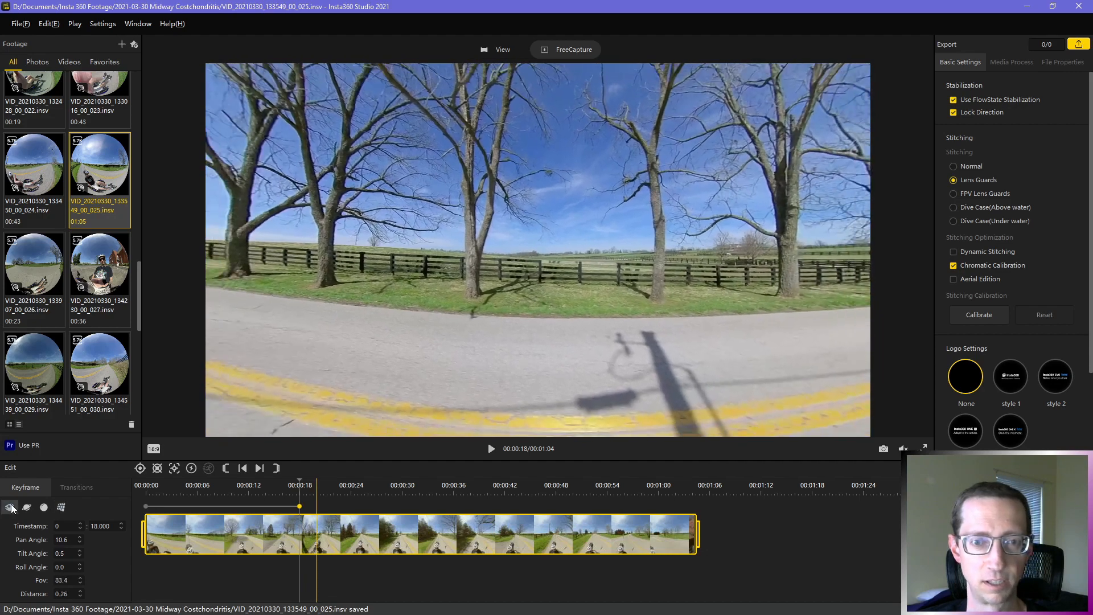
{"action": "key", "text": "space"}
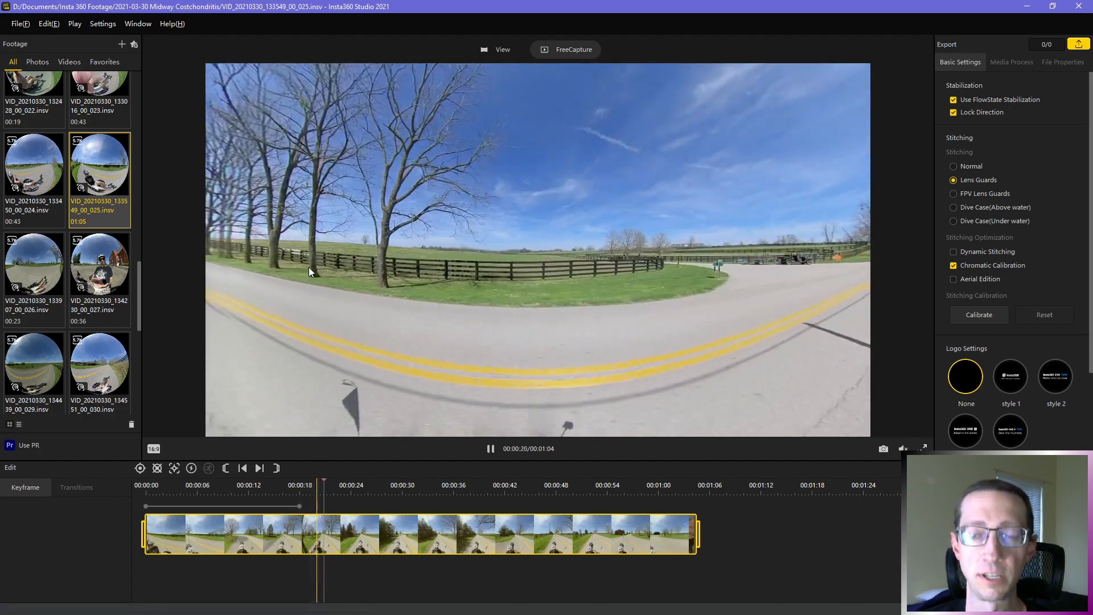
Step: Apply the perspective view to the 18-second keyframe facing the roadside fence and preview it in playback
{"action": "left_click", "coordinate": [299, 506]}
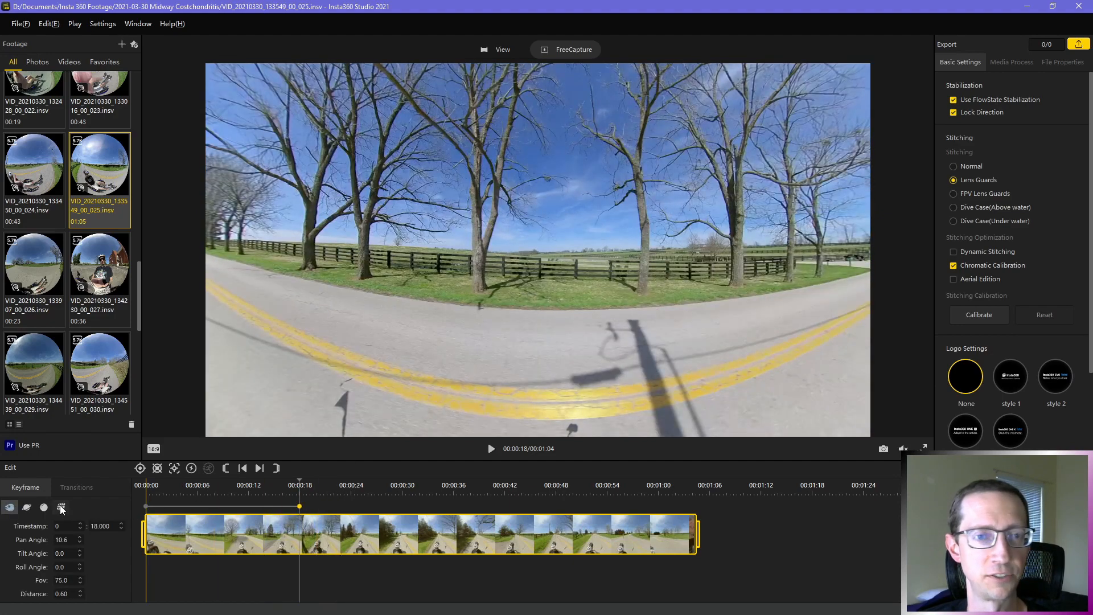
{"action": "left_click", "coordinate": [62, 507]}
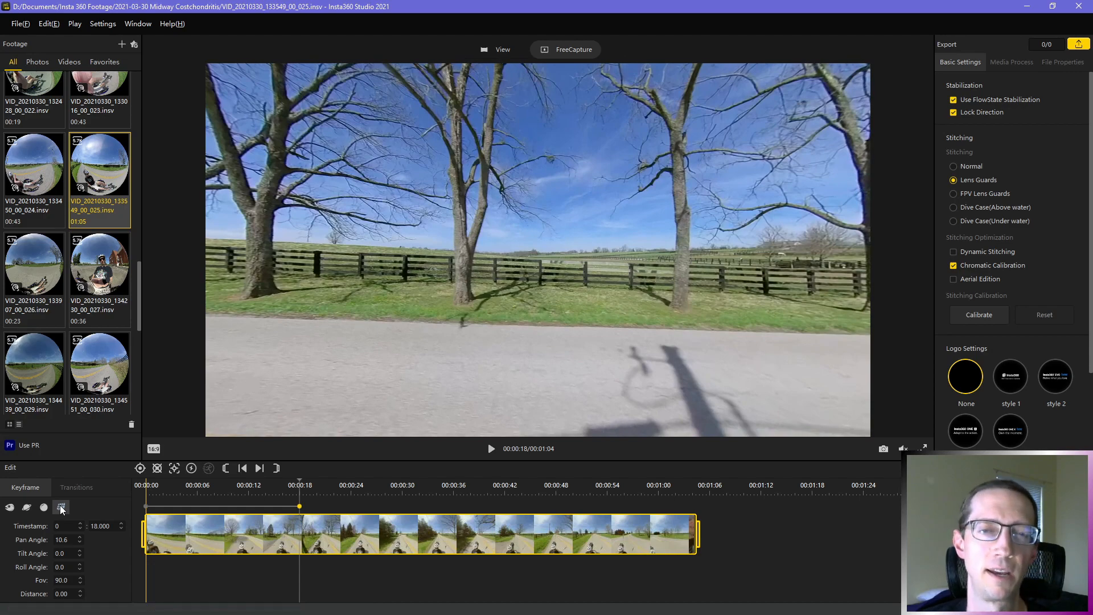
{"action": "key", "text": "space"}
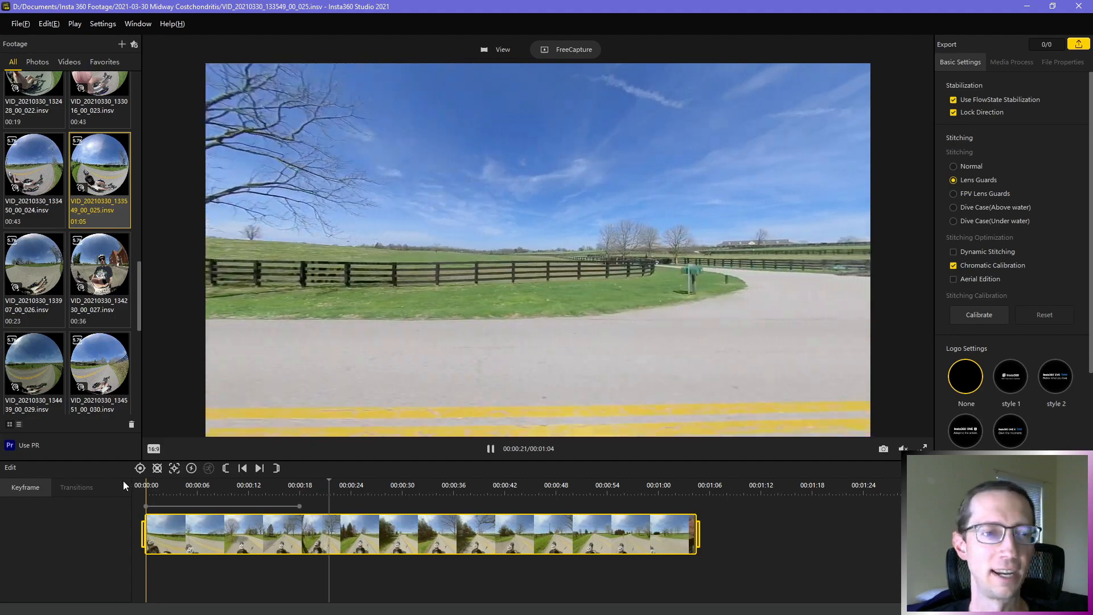
{"action": "key", "text": "space"}
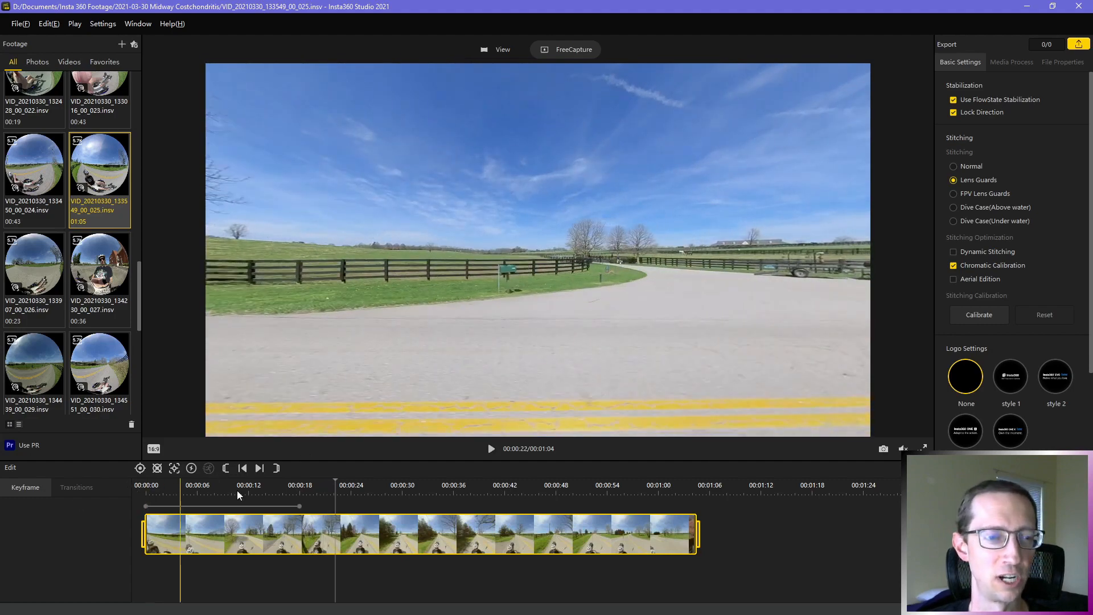
Step: Apply the natural view preset, with field of view 75 and distance 0.60, to the 18-second keyframe and preview it briefly
{"action": "left_click", "coordinate": [300, 507]}
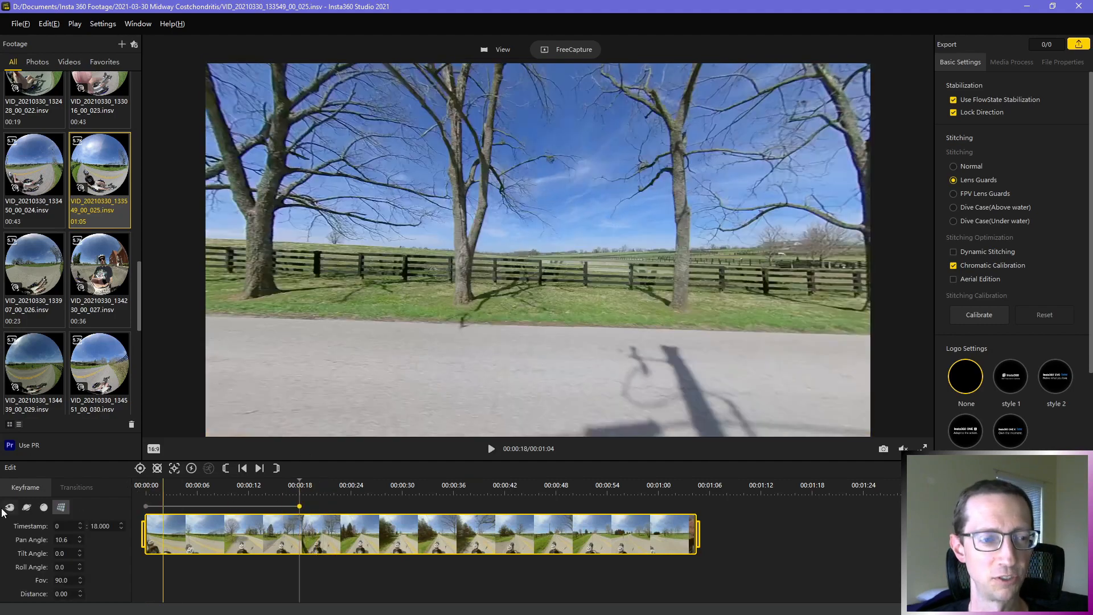
{"action": "key", "text": "space"}
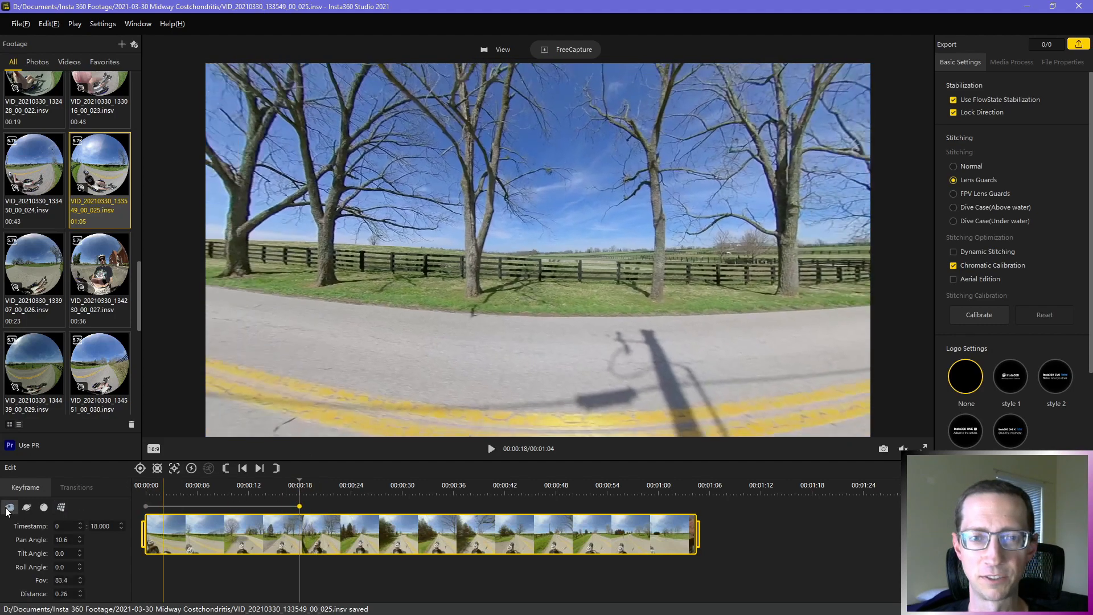
{"action": "key", "text": "space"}
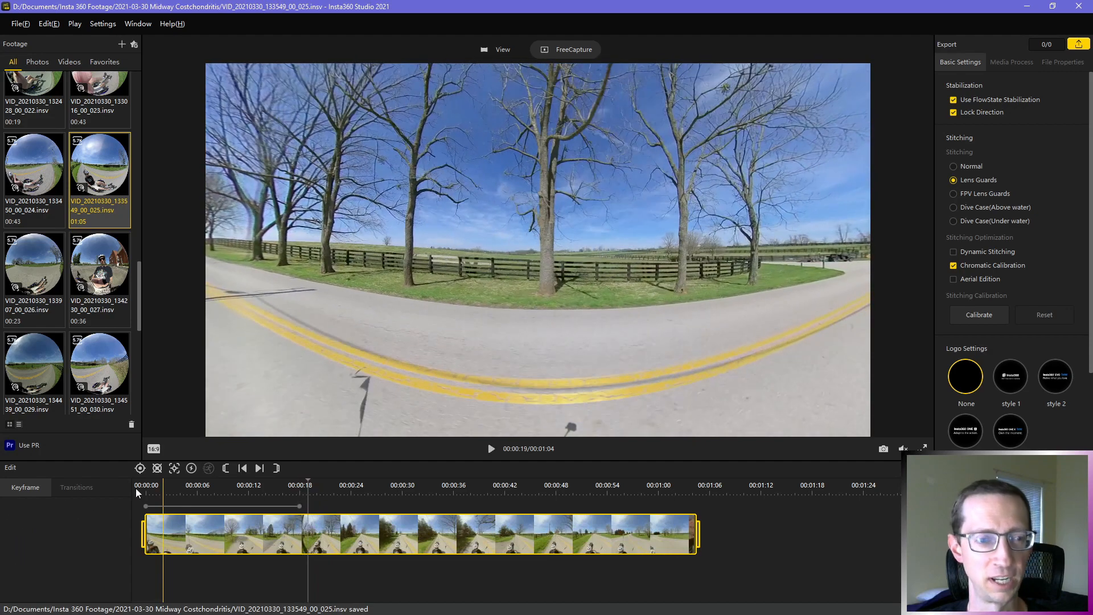
Step: Turn the 18-second keyframe back to the road ahead, at a pan angle of about -79.5, and play it back
{"action": "left_click", "coordinate": [299, 506]}
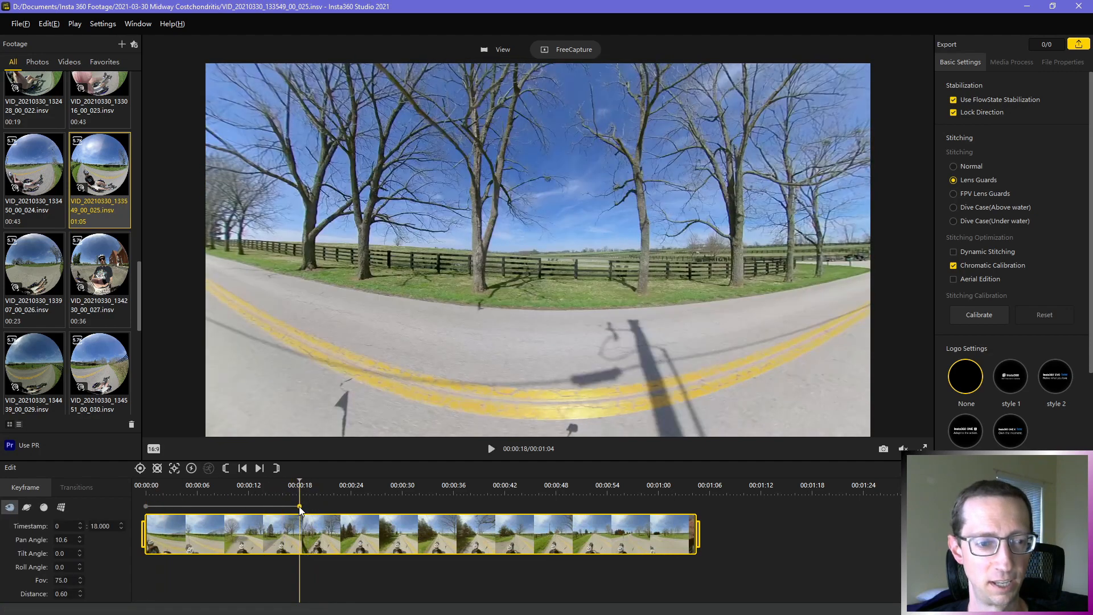
{"action": "left_click_drag", "start_coordinate": [510, 334], "coordinate": [406, 319]}
{"action": "key", "text": "space"}
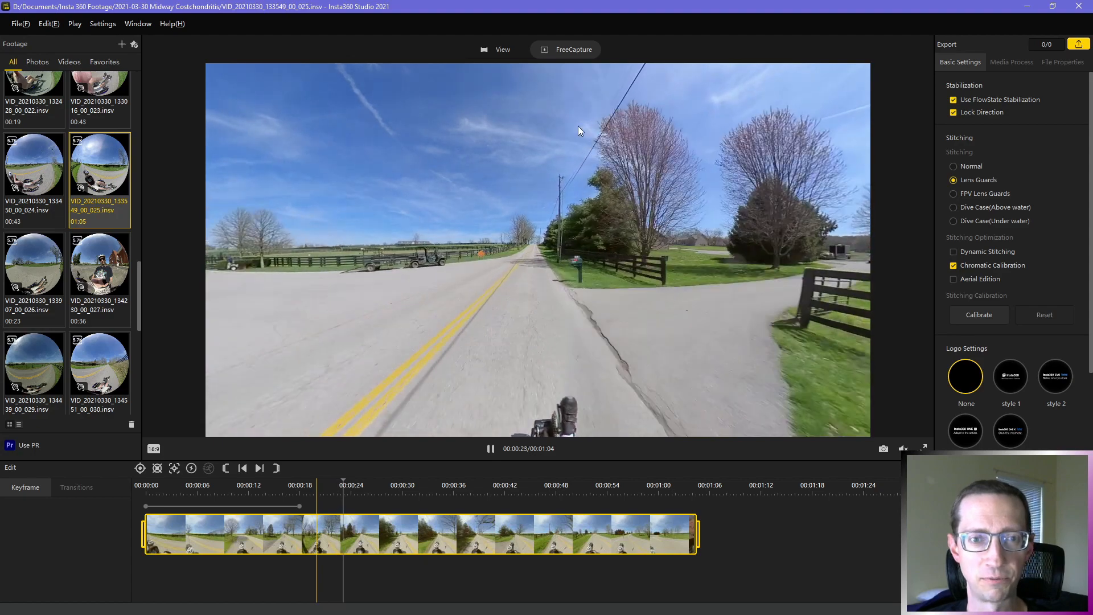
Step: Add a keyframe at 25.466 seconds, give it the tiny planet view and preview the change from 18 seconds on
{"action": "key", "text": "space"}
{"action": "left_click", "coordinate": [139, 469]}
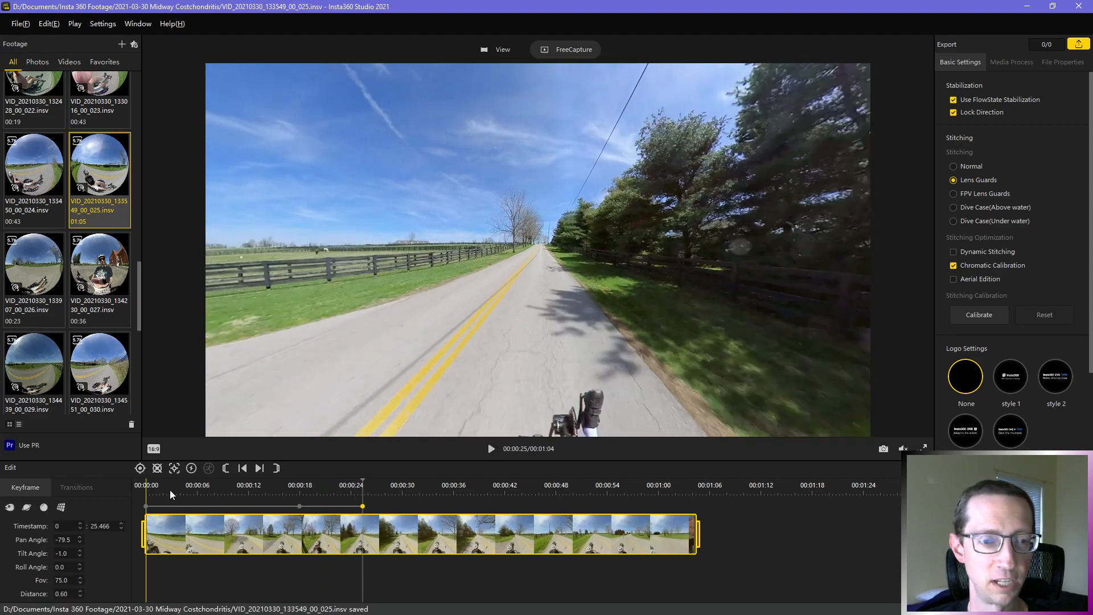
{"action": "left_click", "coordinate": [24, 509]}
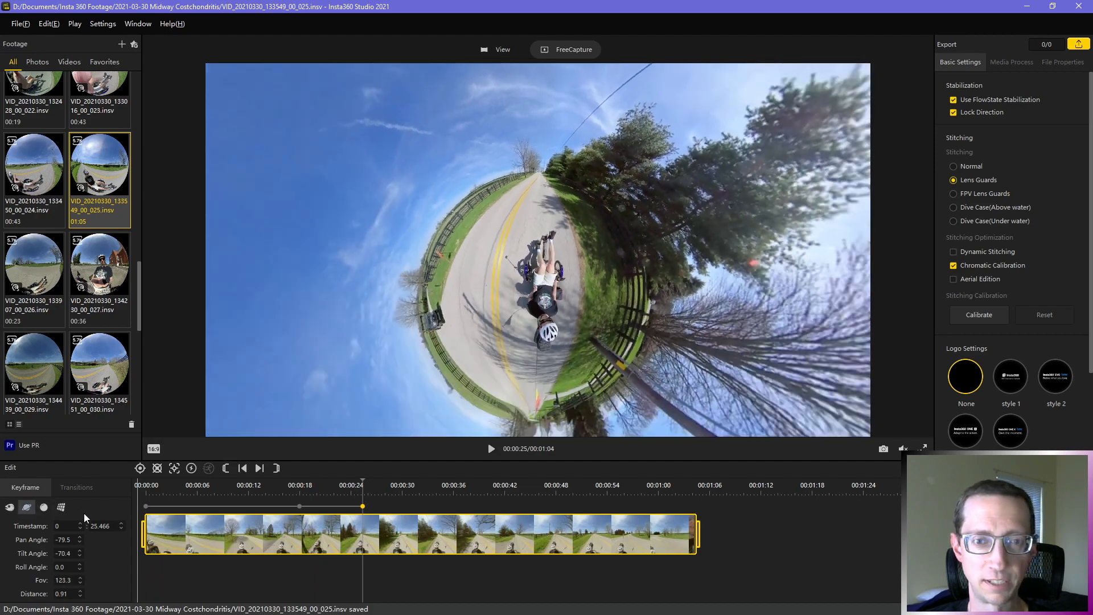
{"action": "left_click", "coordinate": [298, 484]}
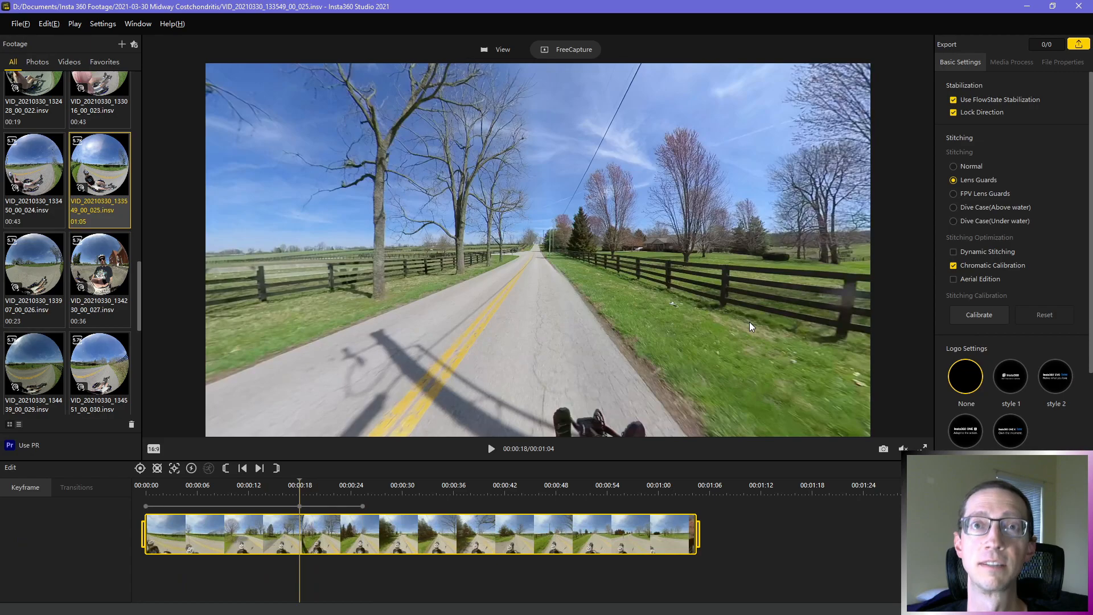
{"action": "key", "text": "space"}
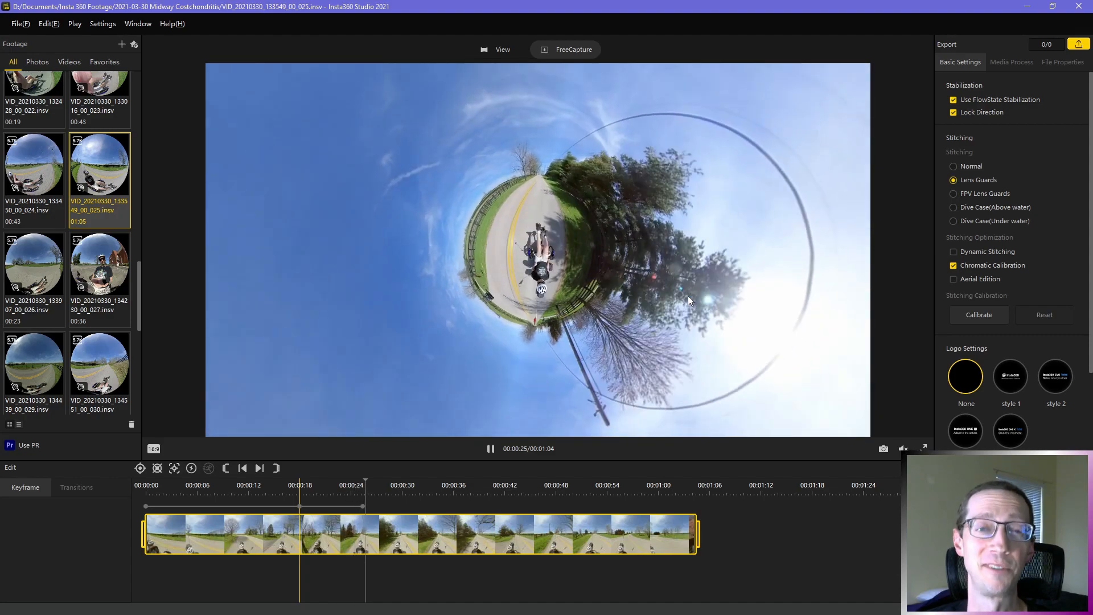
{"action": "key", "text": "space"}
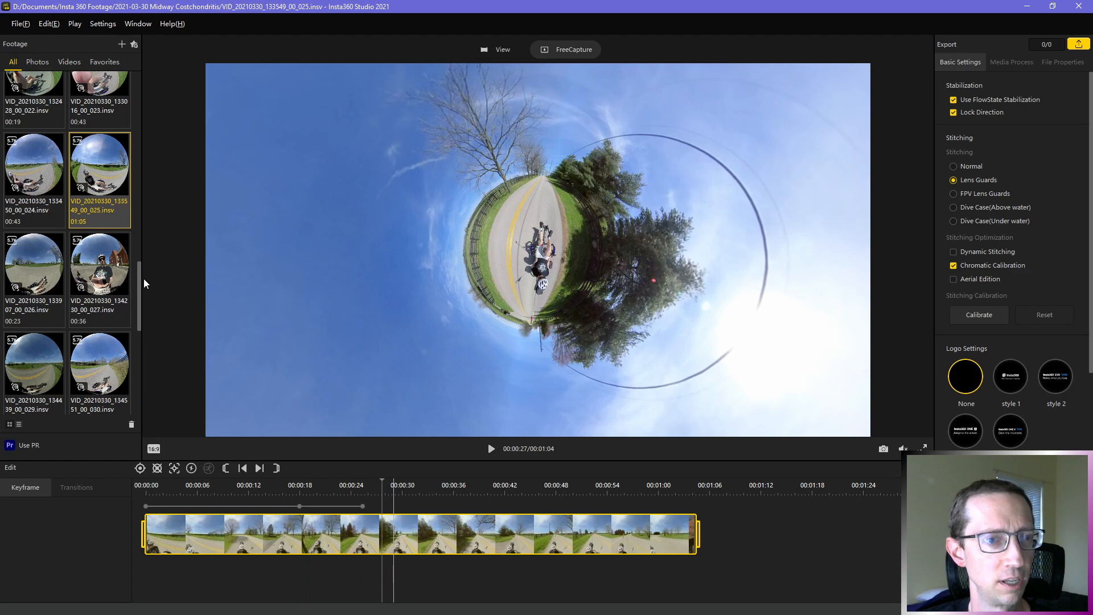
Step: Open clips VID_20210330_115856_00_002.insv and VID_20210330_115956_00_003.insv and check frames along their timelines for a suitable example
{"action": "left_click_drag", "start_coordinate": [139, 282], "coordinate": [129, 85]}
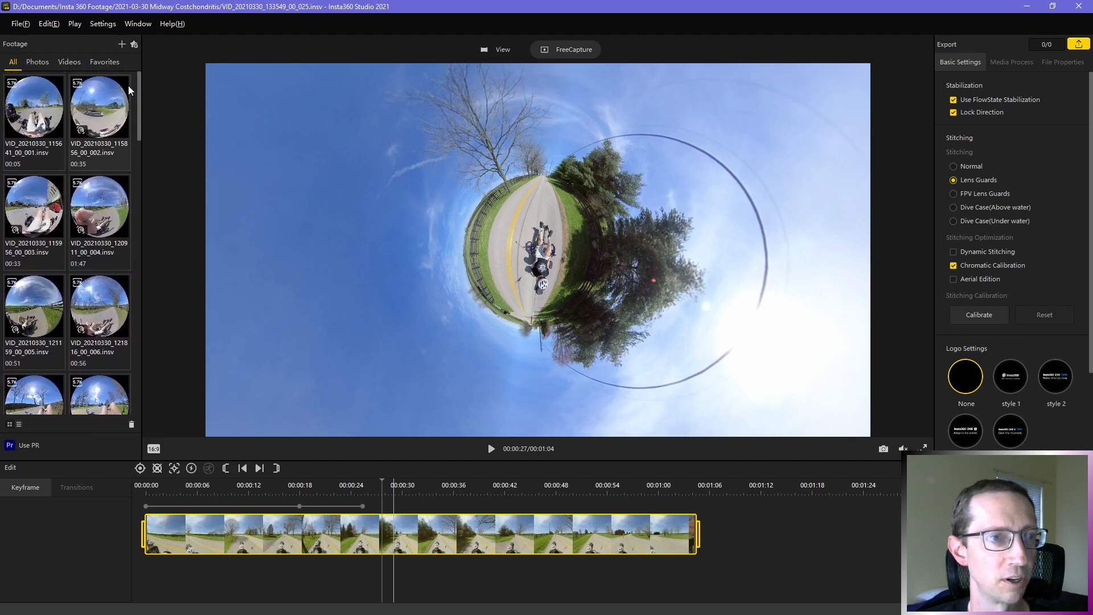
{"action": "left_click", "coordinate": [100, 152]}
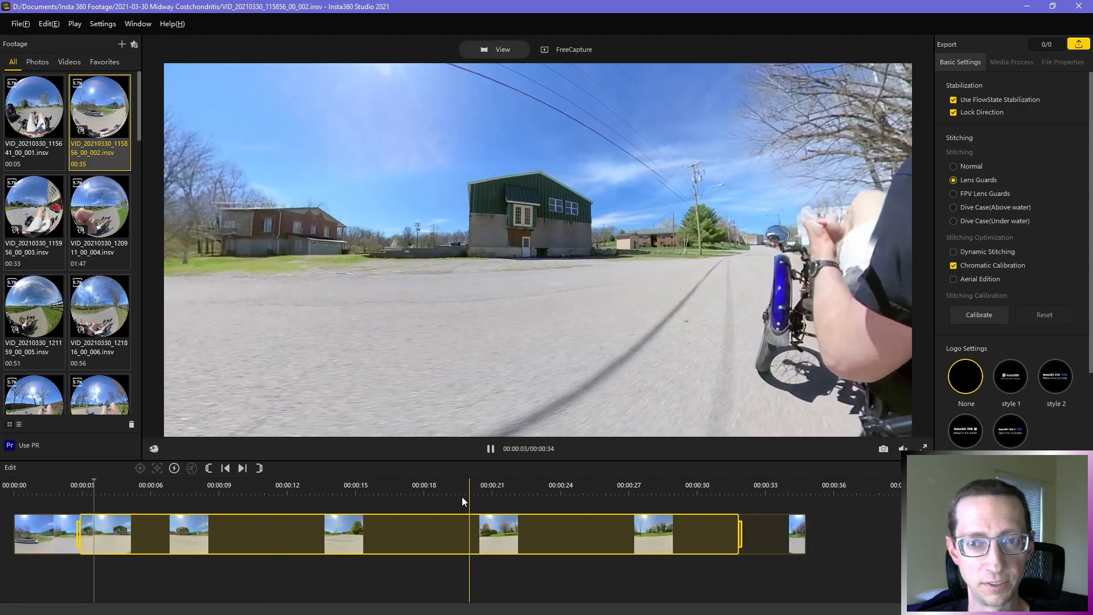
{"action": "left_click", "coordinate": [505, 485]}
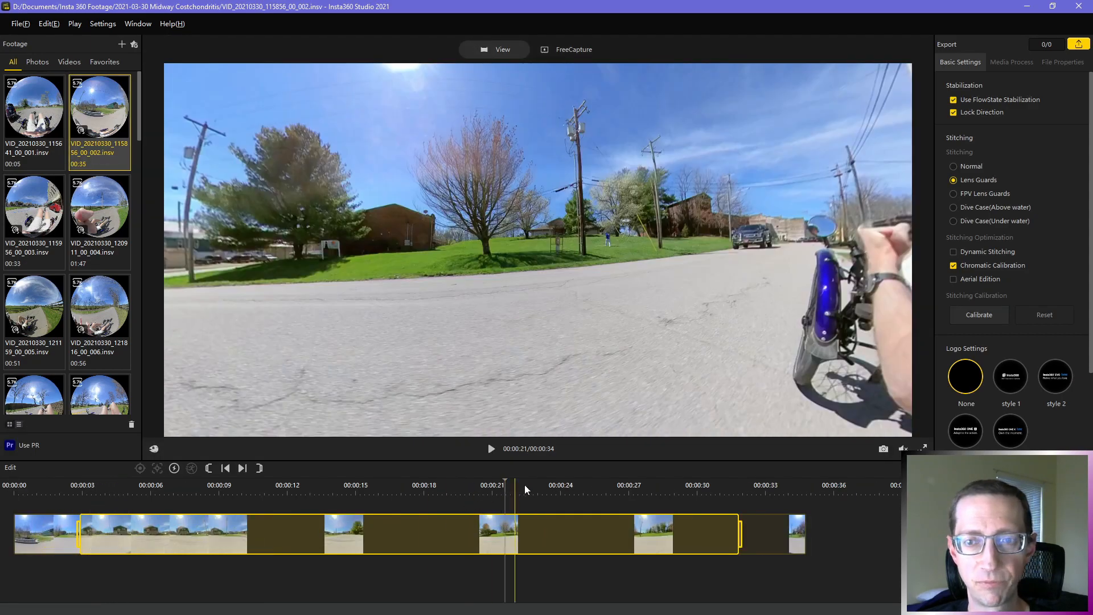
{"action": "left_click", "coordinate": [560, 481]}
{"action": "left_click", "coordinate": [697, 485]}
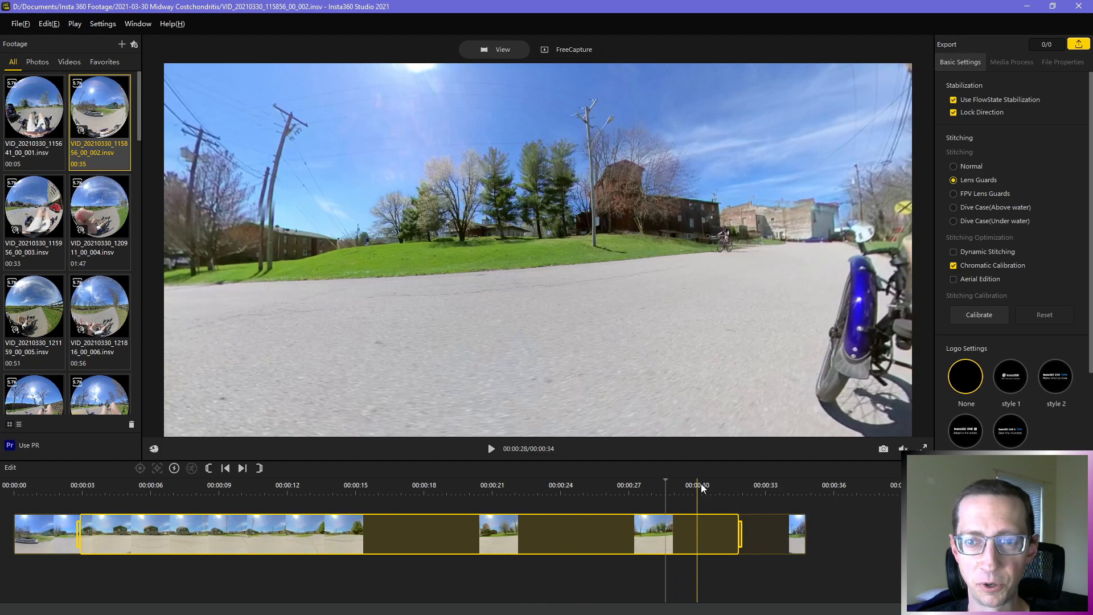
{"action": "left_click", "coordinate": [31, 256]}
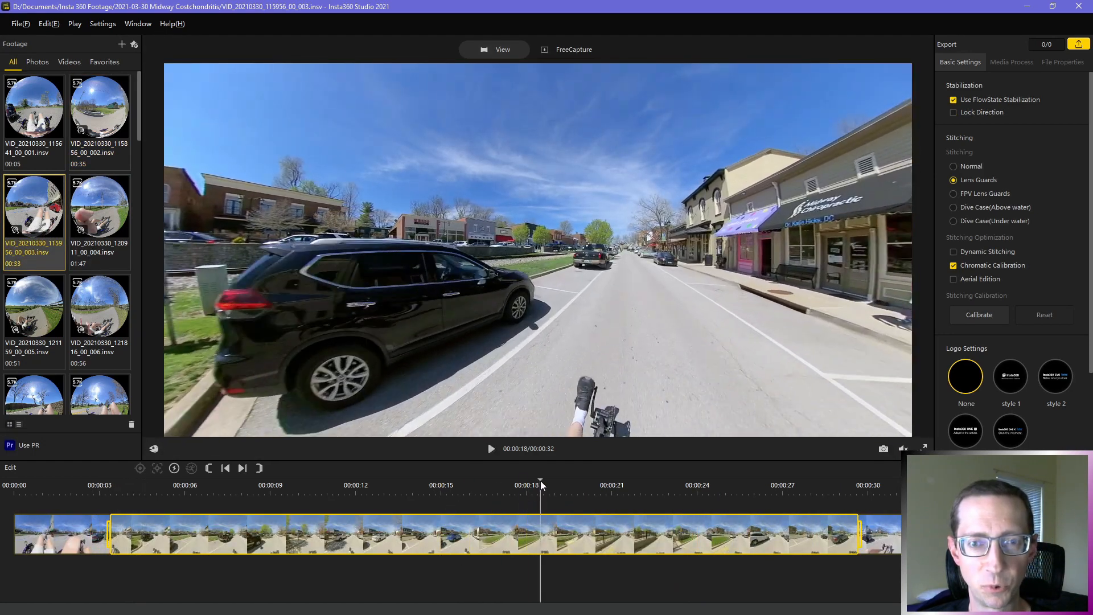
{"action": "left_click", "coordinate": [541, 481]}
Step: Open clip VID_20210330_120911_00_004.insv, skim frames along its timeline and stop at 32 seconds
{"action": "left_click", "coordinate": [120, 254]}
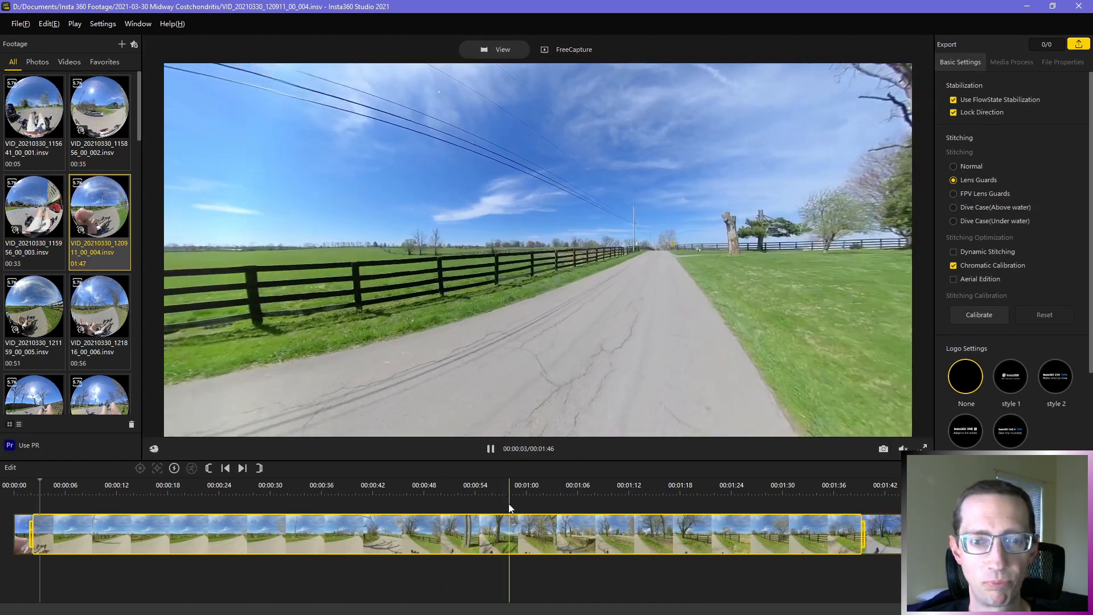
{"action": "left_click", "coordinate": [490, 479]}
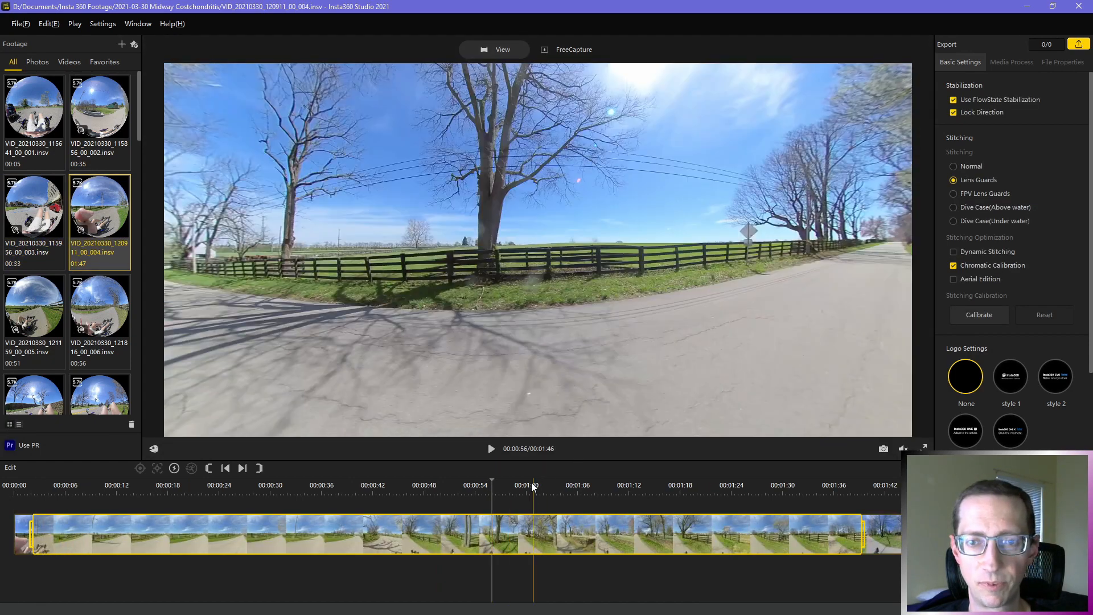
{"action": "left_click", "coordinate": [532, 479]}
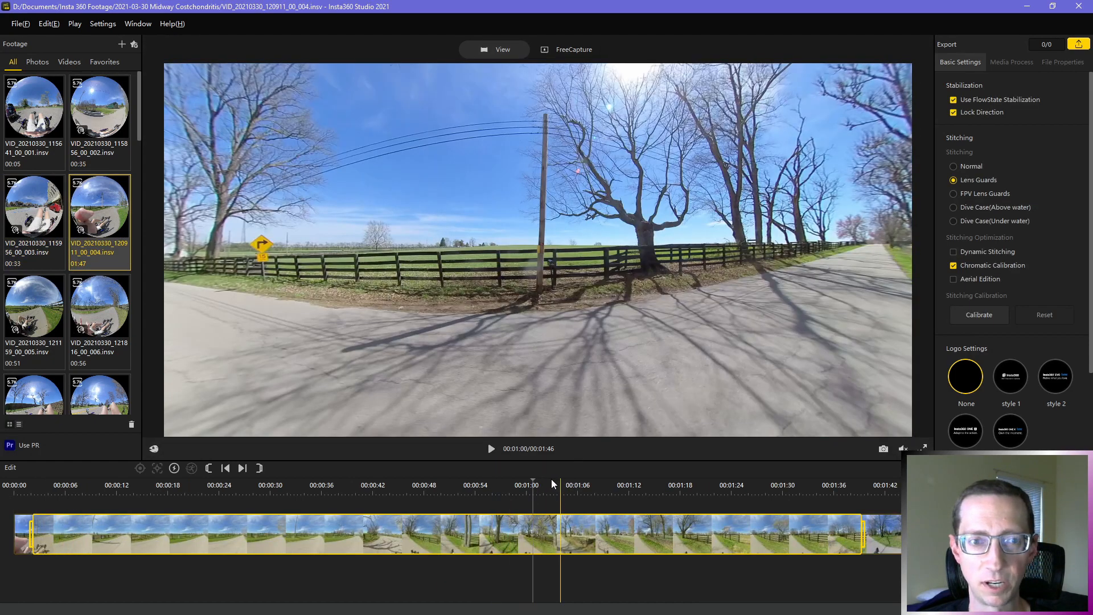
{"action": "left_click", "coordinate": [484, 483]}
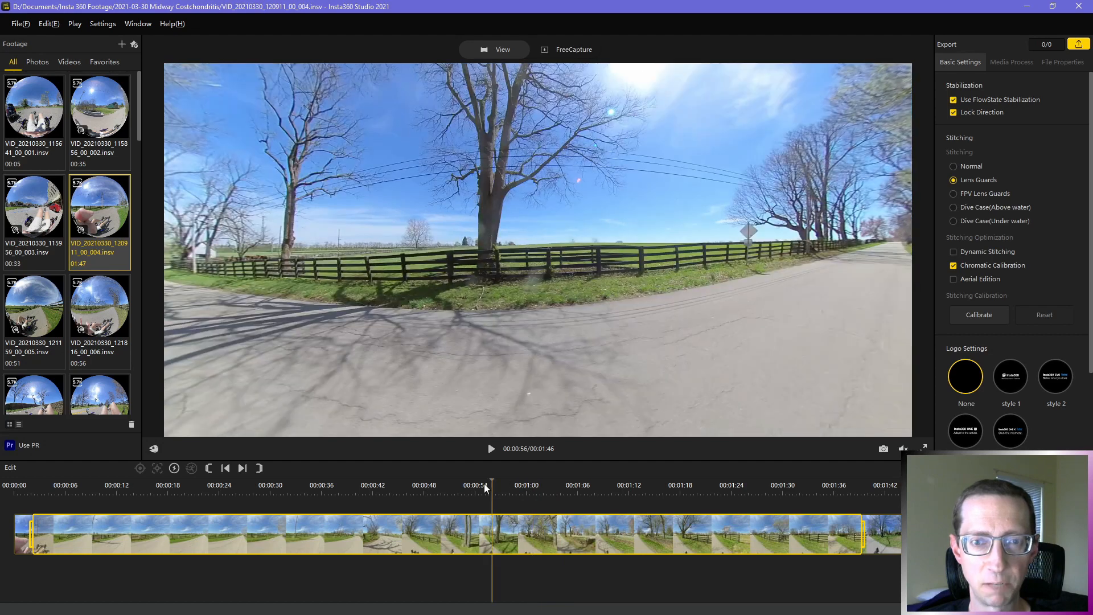
{"action": "left_click", "coordinate": [439, 479]}
{"action": "left_click", "coordinate": [394, 479]}
{"action": "left_click", "coordinate": [310, 483]}
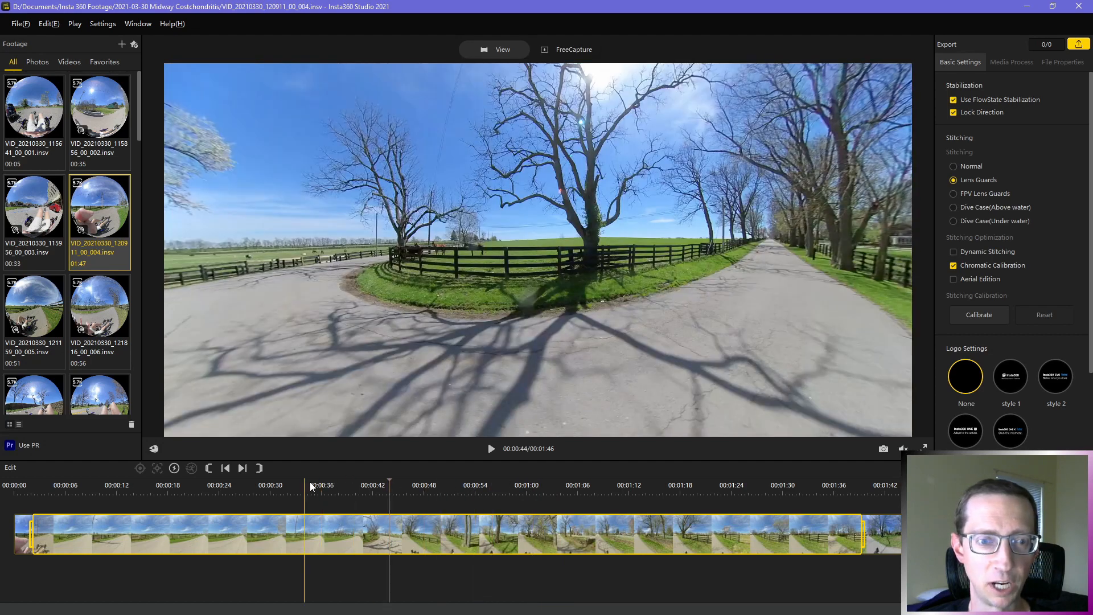
{"action": "left_click", "coordinate": [292, 487]}
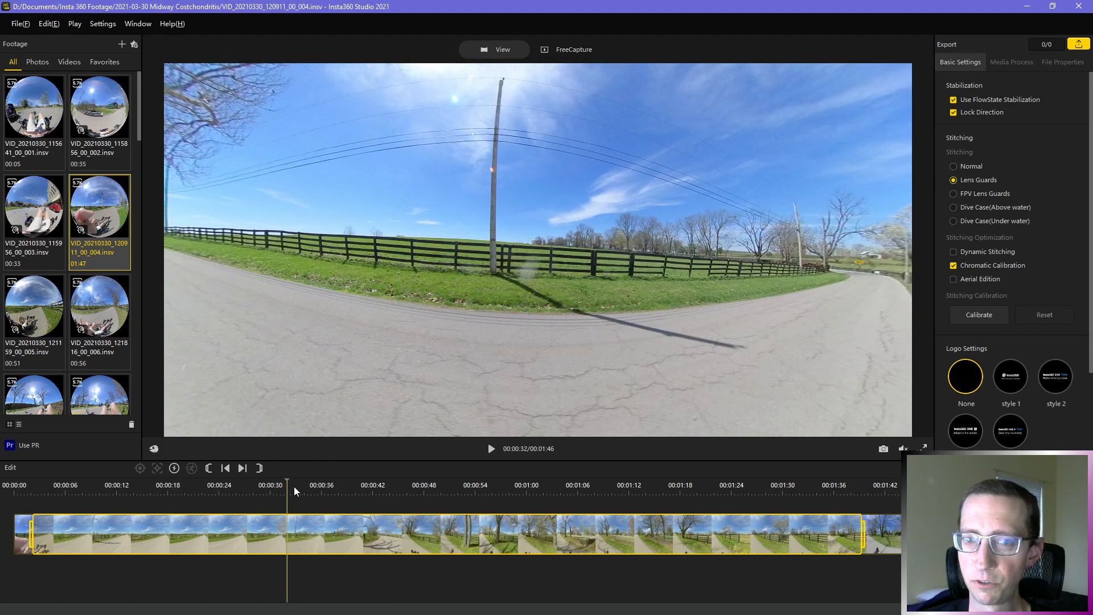
Step: Switch to FreeCapture and turn the 32-second keyframe toward the road ahead, at a pan angle of about -73.1 and tilt of 2.7
{"action": "left_click", "coordinate": [575, 51]}
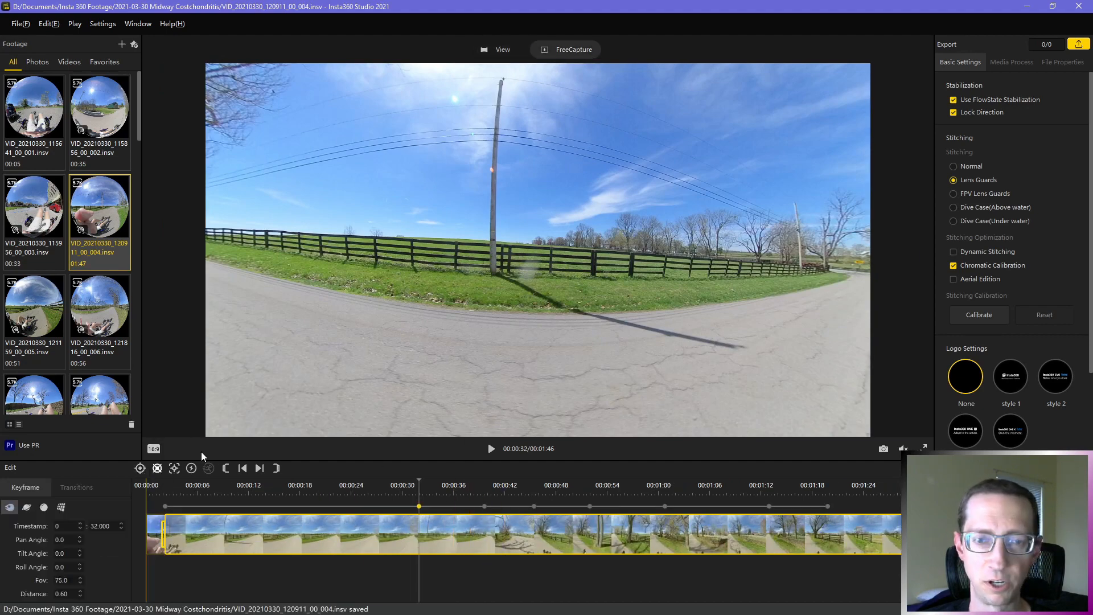
{"action": "left_click_drag", "start_coordinate": [596, 279], "coordinate": [380, 166]}
{"action": "left_click_drag", "start_coordinate": [628, 219], "coordinate": [406, 322]}
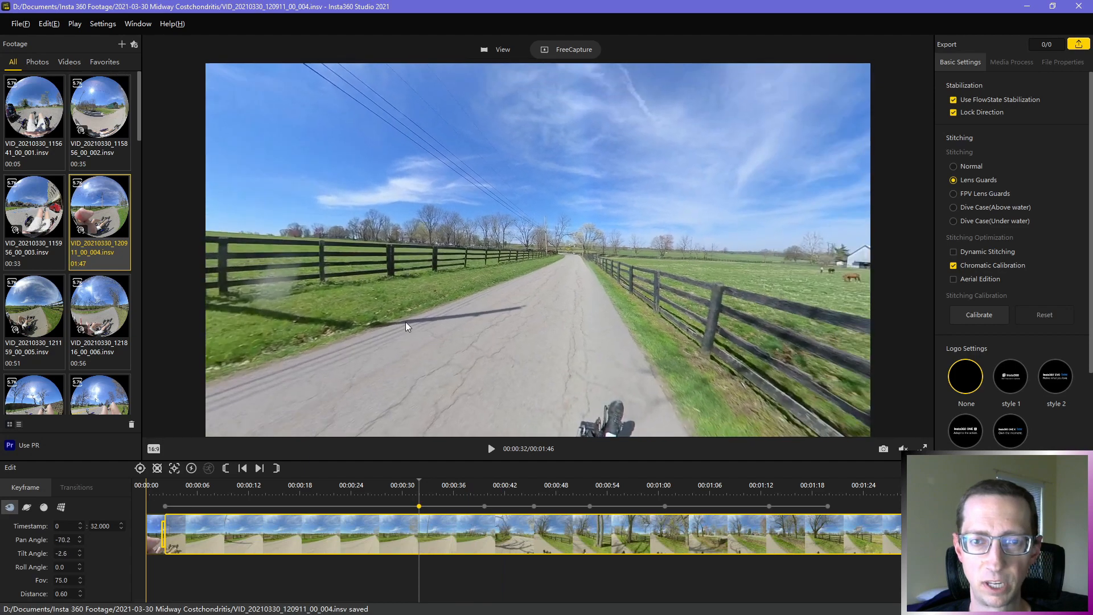
{"action": "left_click_drag", "start_coordinate": [557, 217], "coordinate": [437, 333]}
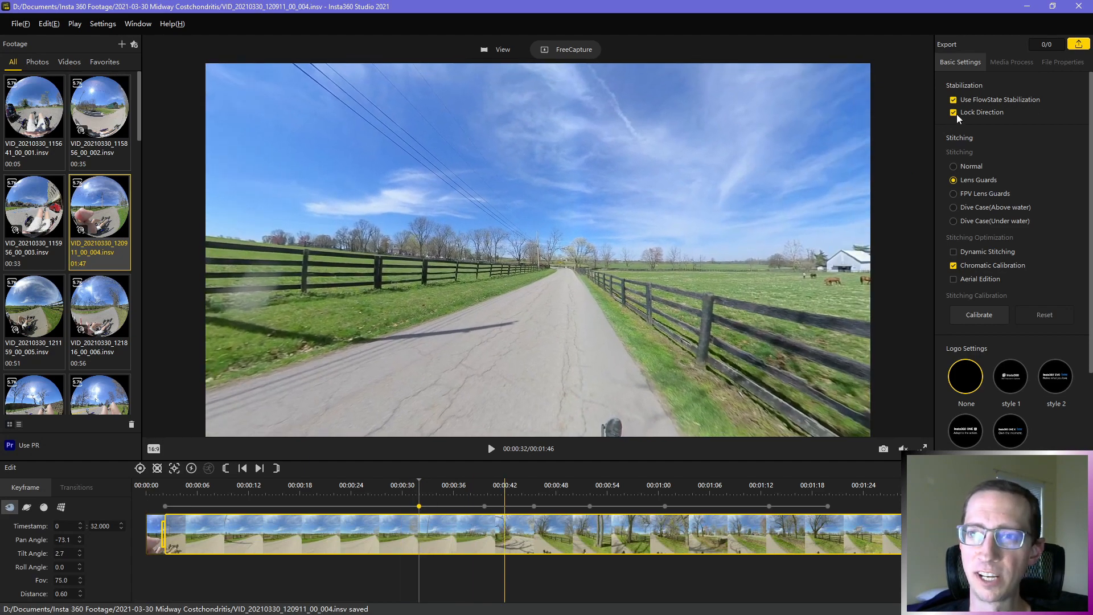
Step: Turn off Lock Direction and rotate the 32-second keyframe's view to a pan angle of about -58.6 and tilt of 5.8
{"action": "left_click", "coordinate": [953, 112]}
{"action": "left_click_drag", "start_coordinate": [418, 321], "coordinate": [502, 347]}
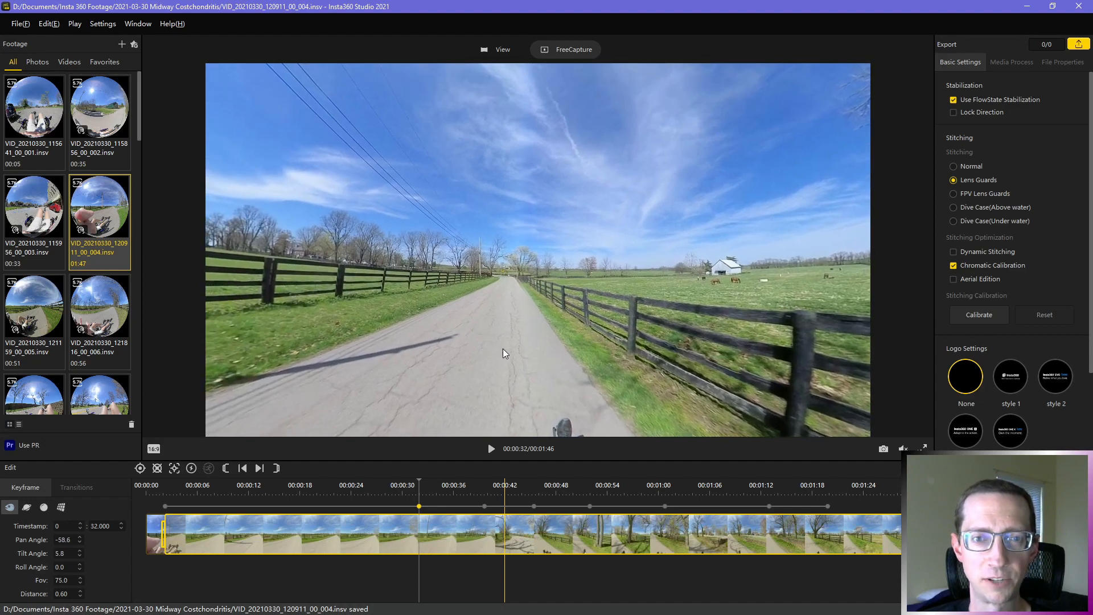
Step: Delete the keyframes at about 39.7 and 45 seconds and play the clip from the 32-second keyframe to check the view
{"action": "left_click", "coordinate": [485, 511]}
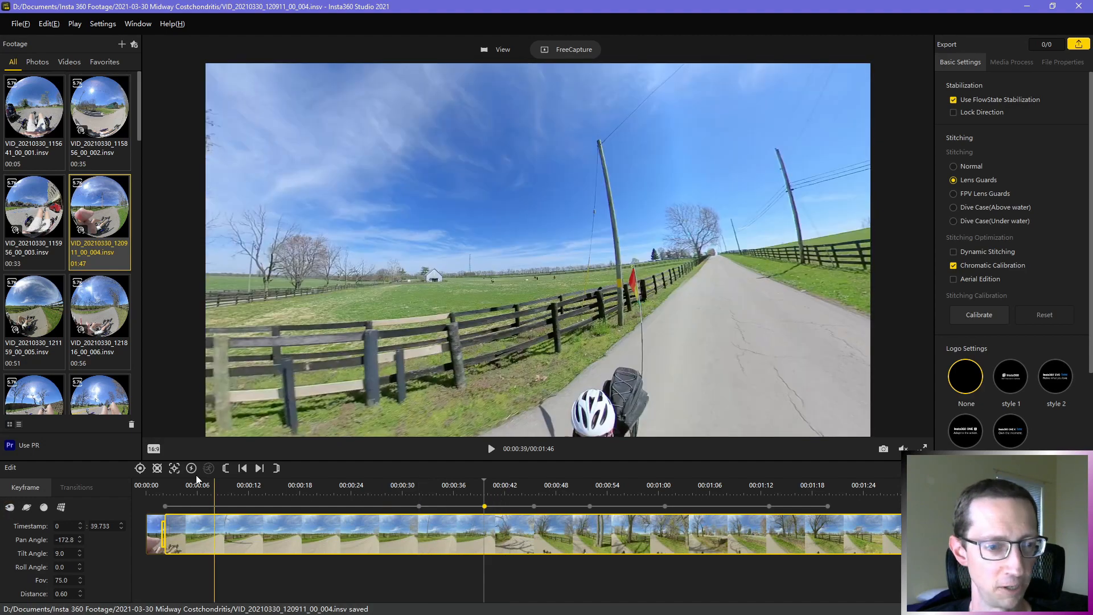
{"action": "left_click", "coordinate": [158, 469]}
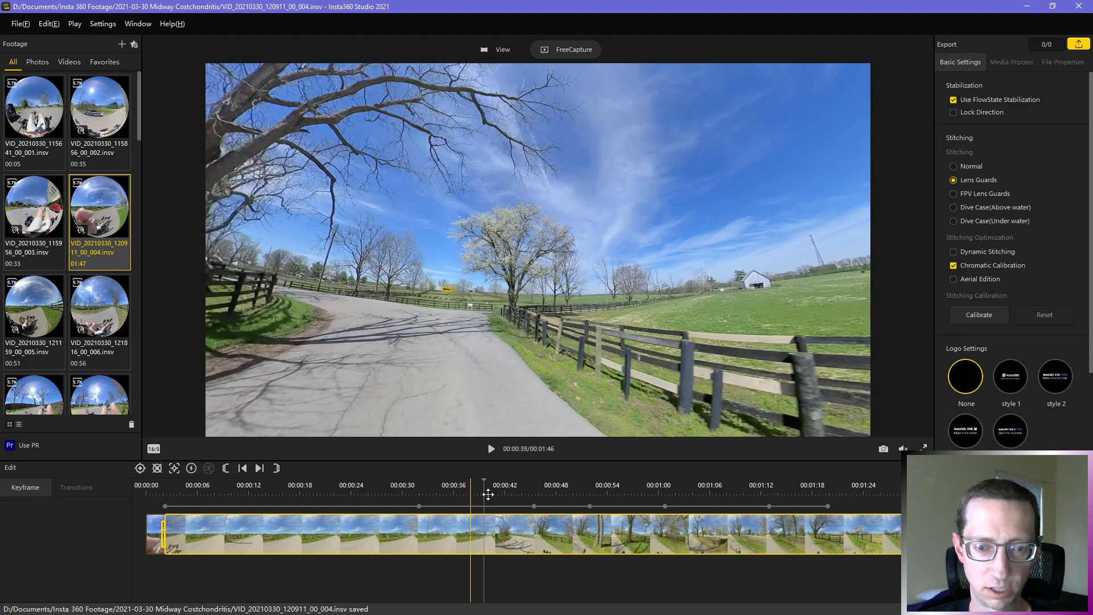
{"action": "left_click", "coordinate": [534, 509]}
{"action": "left_click", "coordinate": [157, 469]}
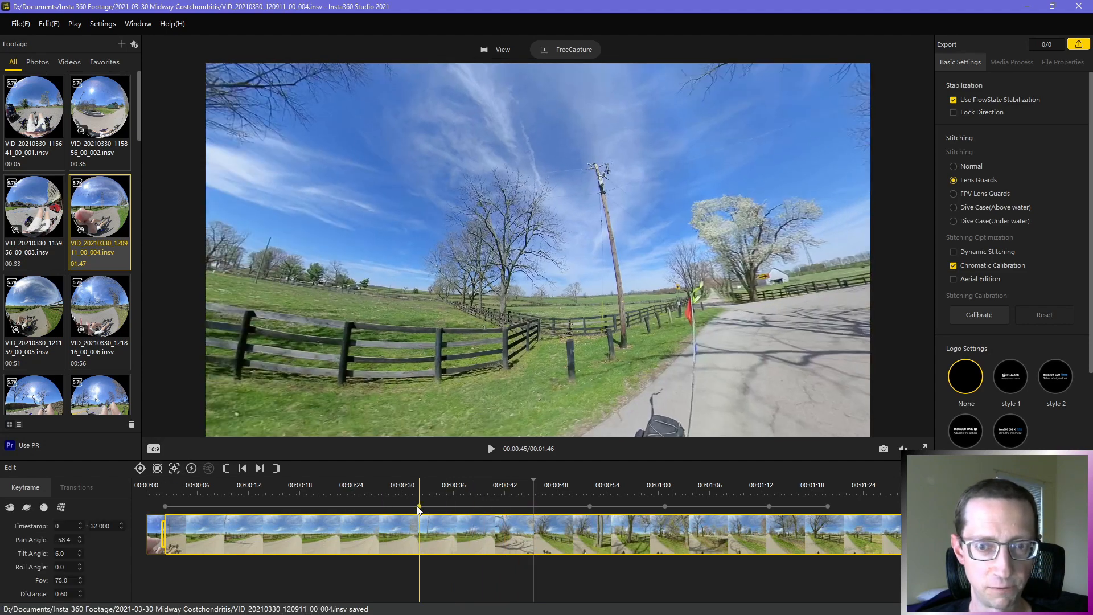
{"action": "key", "text": "space"}
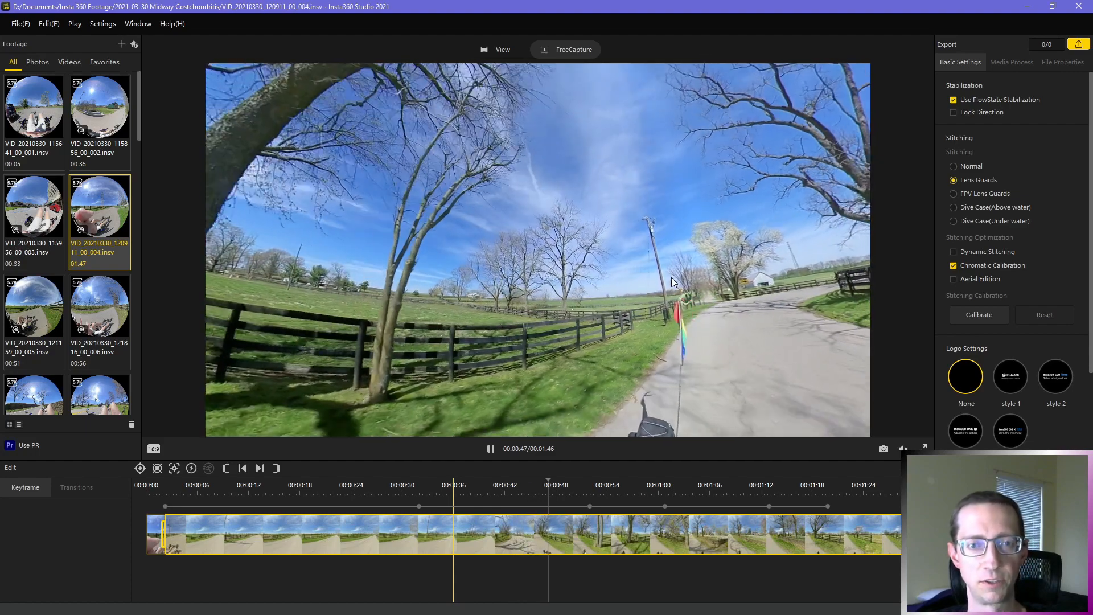
{"action": "key", "text": "space"}
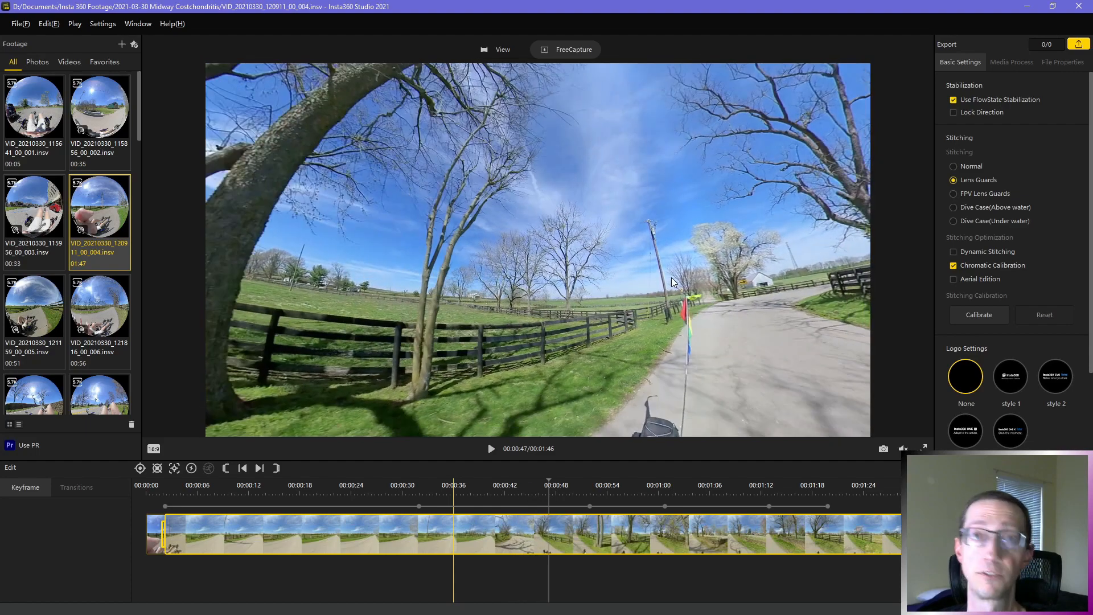
Step: Turn on Lock Direction, rotate the 32-second keyframe's view down the road to pan about -87.0 and tilt 4.5, and play the section
{"action": "left_click", "coordinate": [419, 508]}
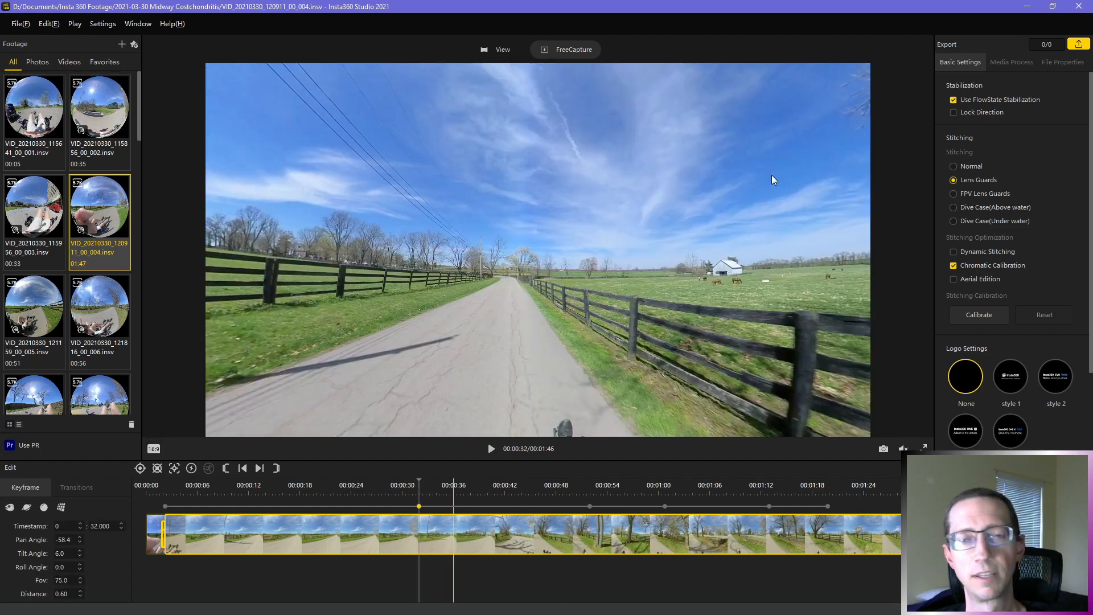
{"action": "left_click", "coordinate": [973, 114]}
{"action": "left_click_drag", "start_coordinate": [610, 312], "coordinate": [418, 302]}
{"action": "key", "text": "space"}
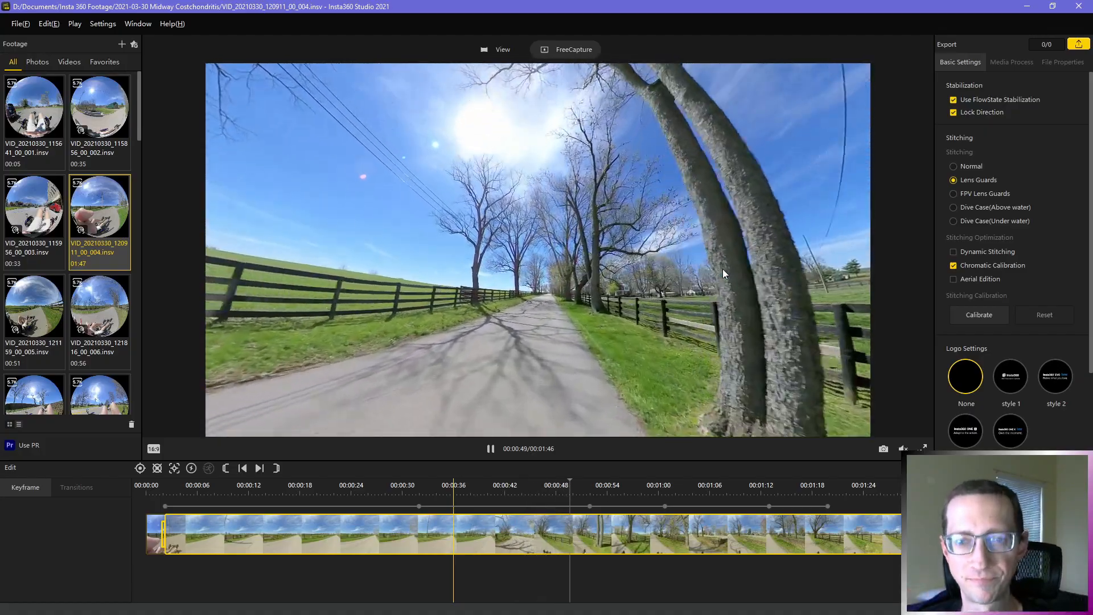
{"action": "key", "text": "space"}
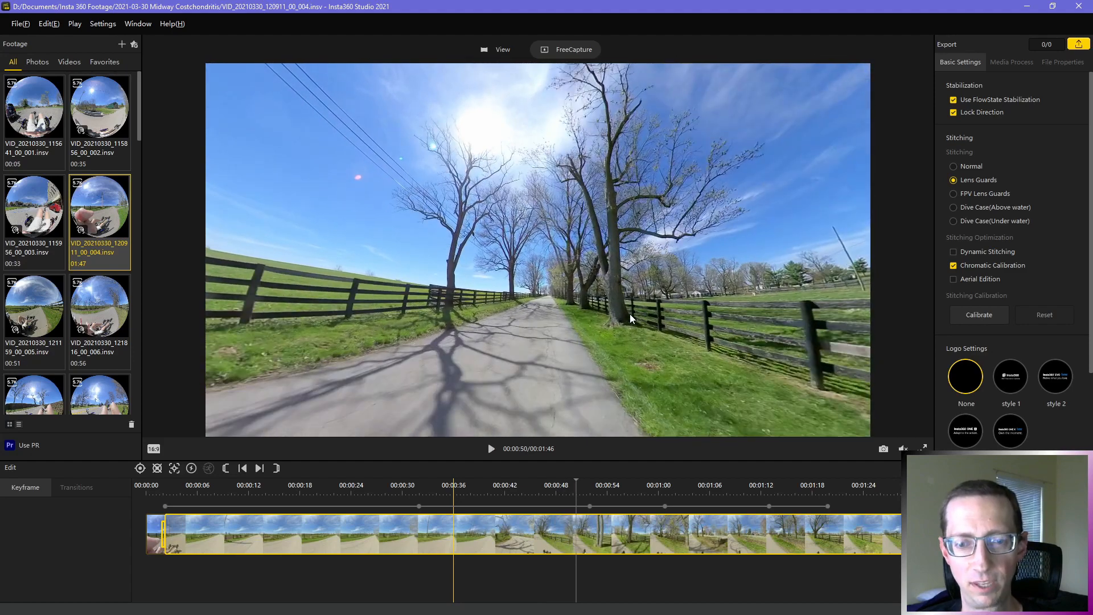
Step: Turn off FlowState Stabilization at the 32-second keyframe and play the section through the bend
{"action": "left_click", "coordinate": [420, 506]}
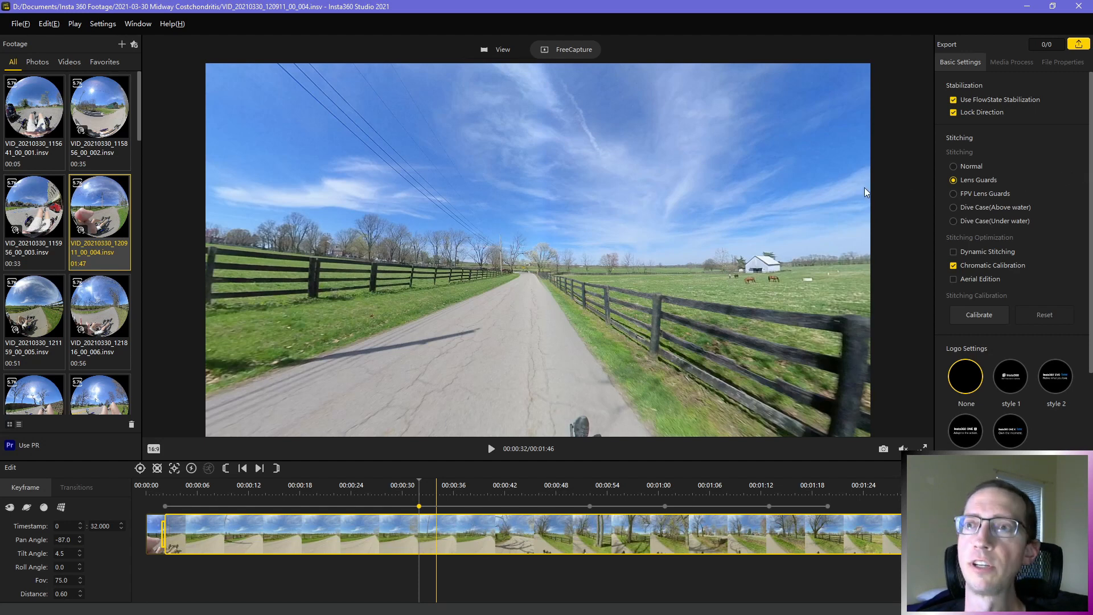
{"action": "left_click", "coordinate": [990, 103]}
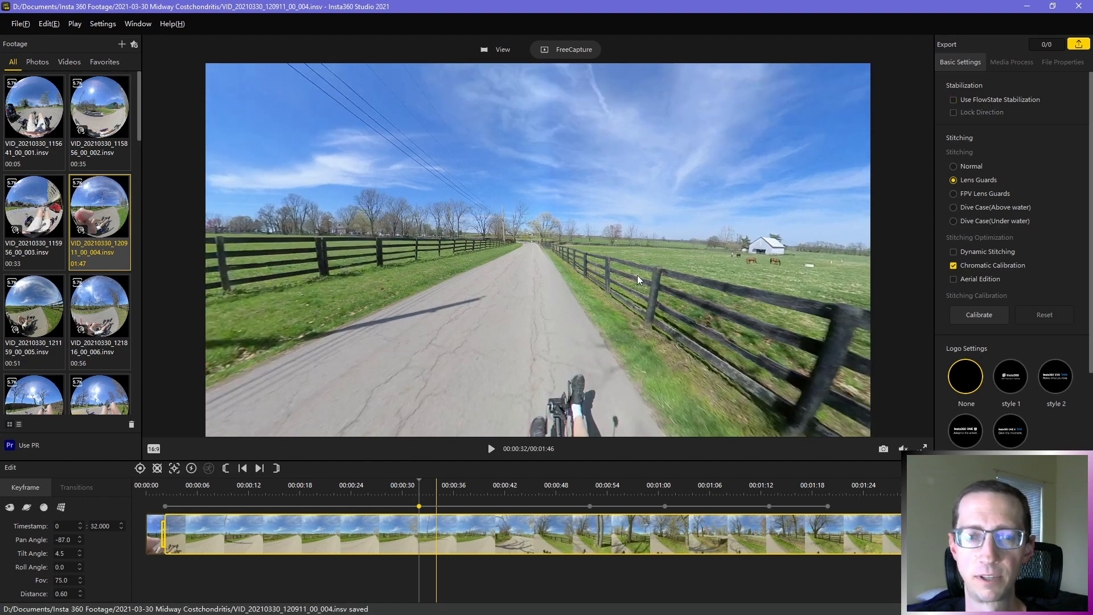
{"action": "key", "text": "space"}
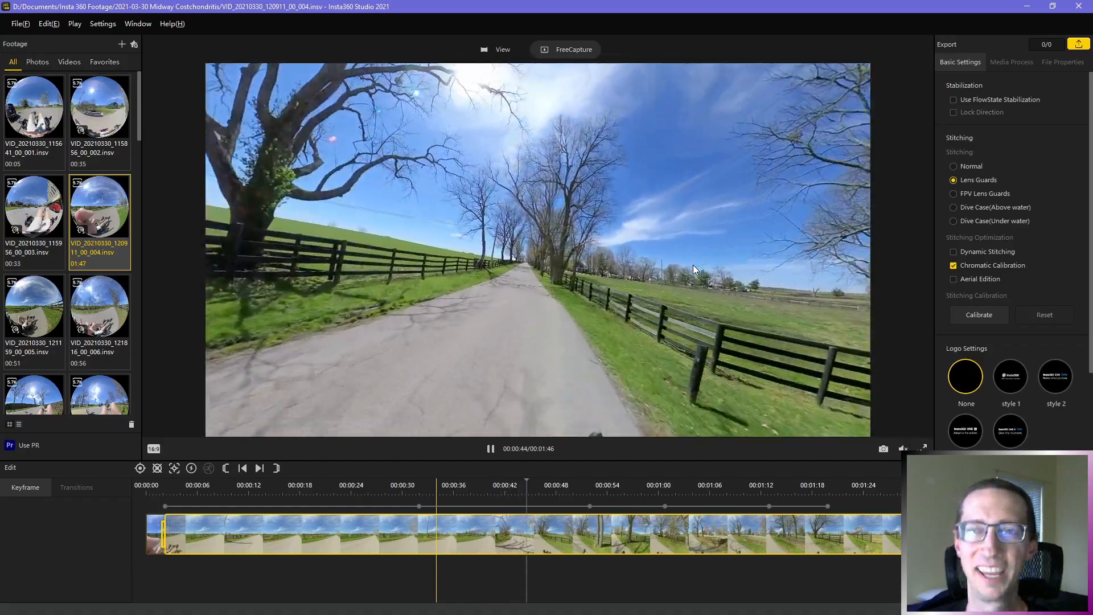
{"action": "key", "text": "space"}
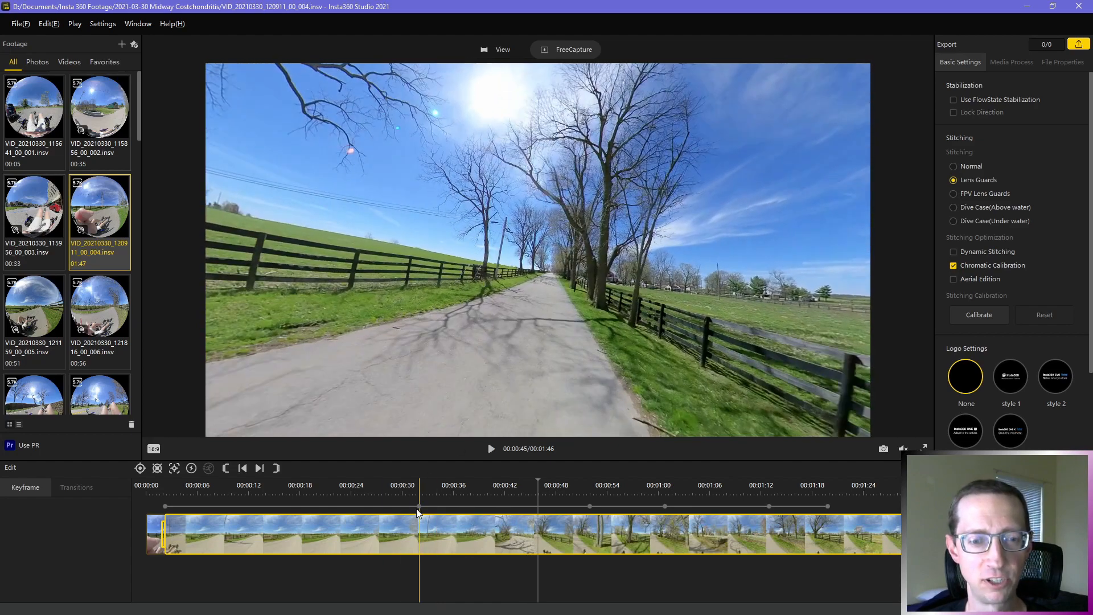
Step: Return to the 32-second keyframe, turn FlowState Stabilization back on with Lock Direction off, and play the section
{"action": "left_click", "coordinate": [419, 508]}
{"action": "left_click", "coordinate": [974, 100]}
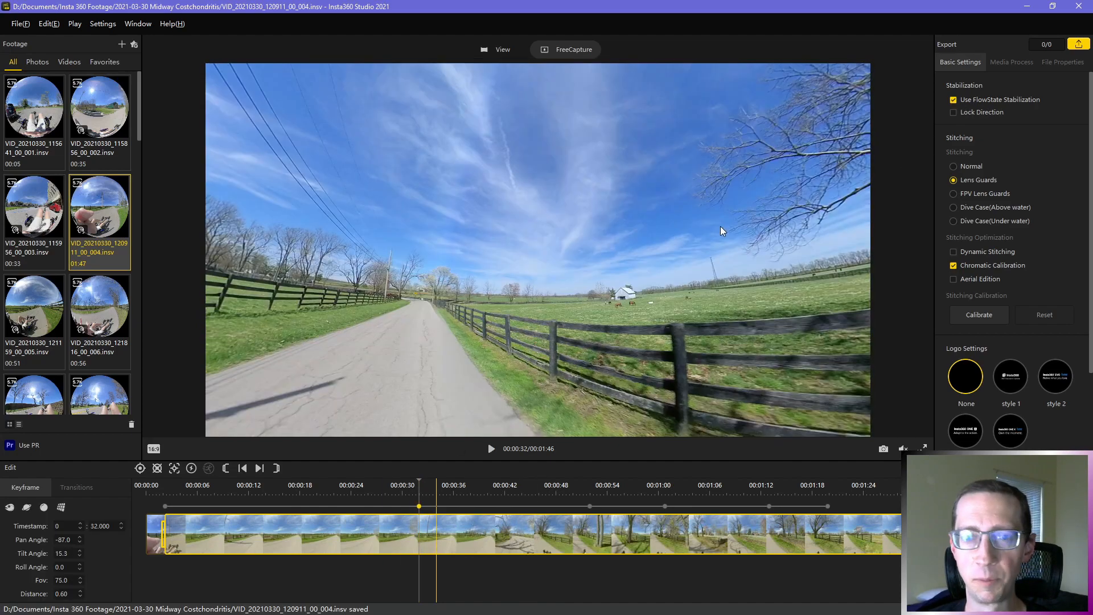
{"action": "key", "text": "space"}
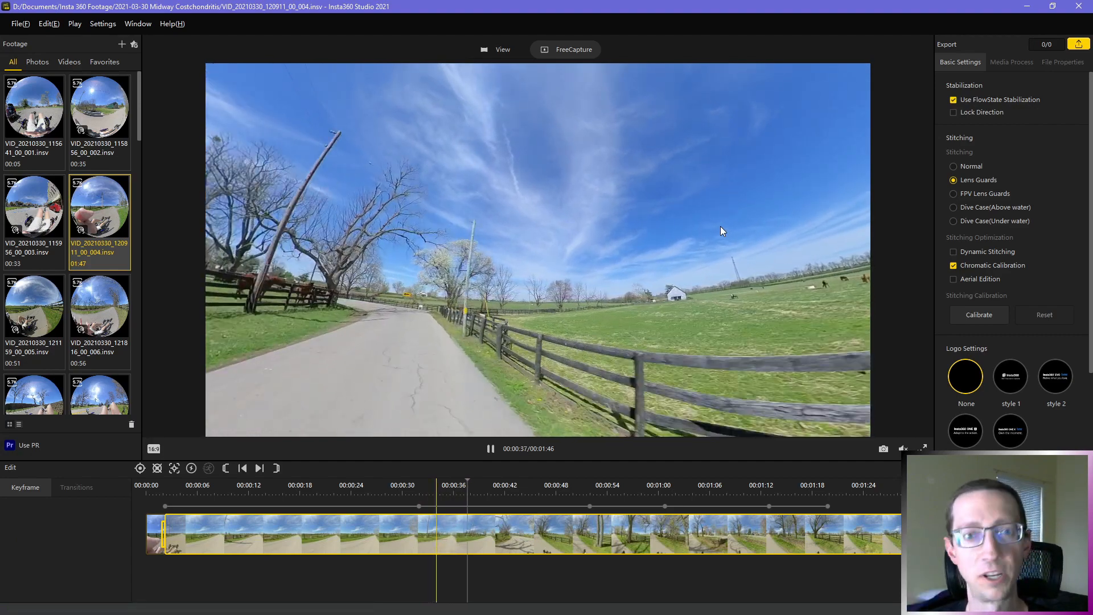
{"action": "key", "text": "space"}
Step: Try the last logo style shown, tilt the view down over the rider to inspect it, and set the logo back to None
{"action": "left_click_drag", "start_coordinate": [559, 271], "coordinate": [589, 220]}
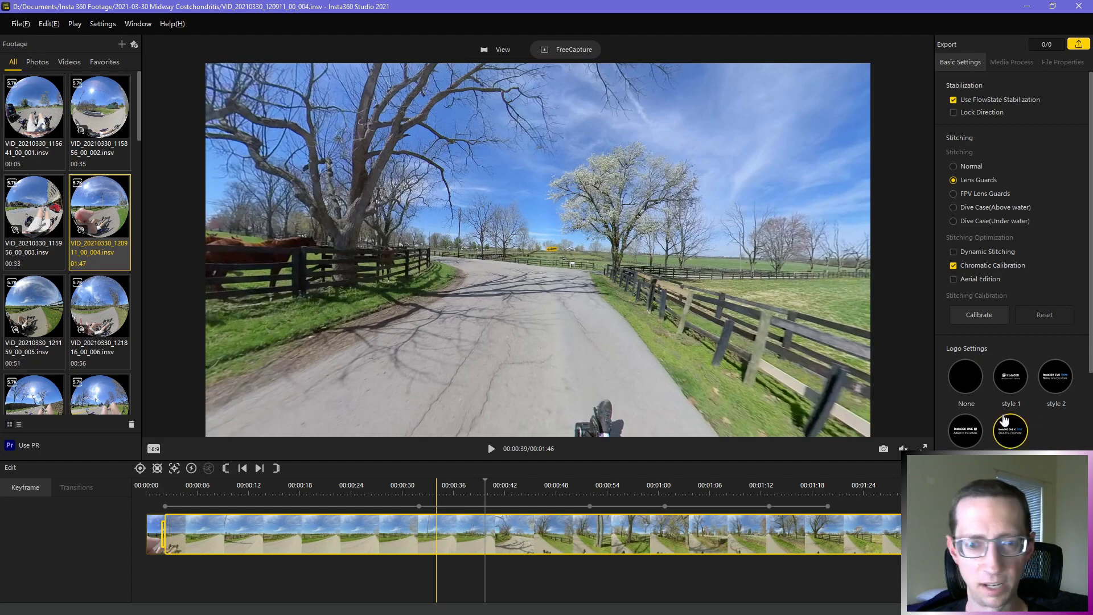
{"action": "left_click_drag", "start_coordinate": [673, 372], "coordinate": [619, 254]}
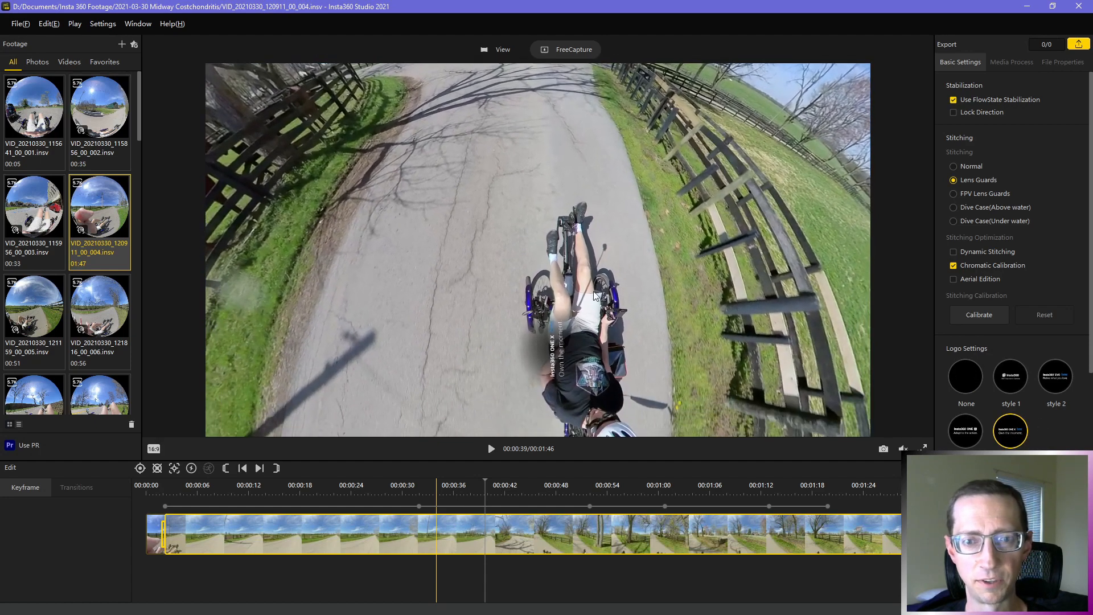
{"action": "left_click_drag", "start_coordinate": [525, 332], "coordinate": [610, 312]}
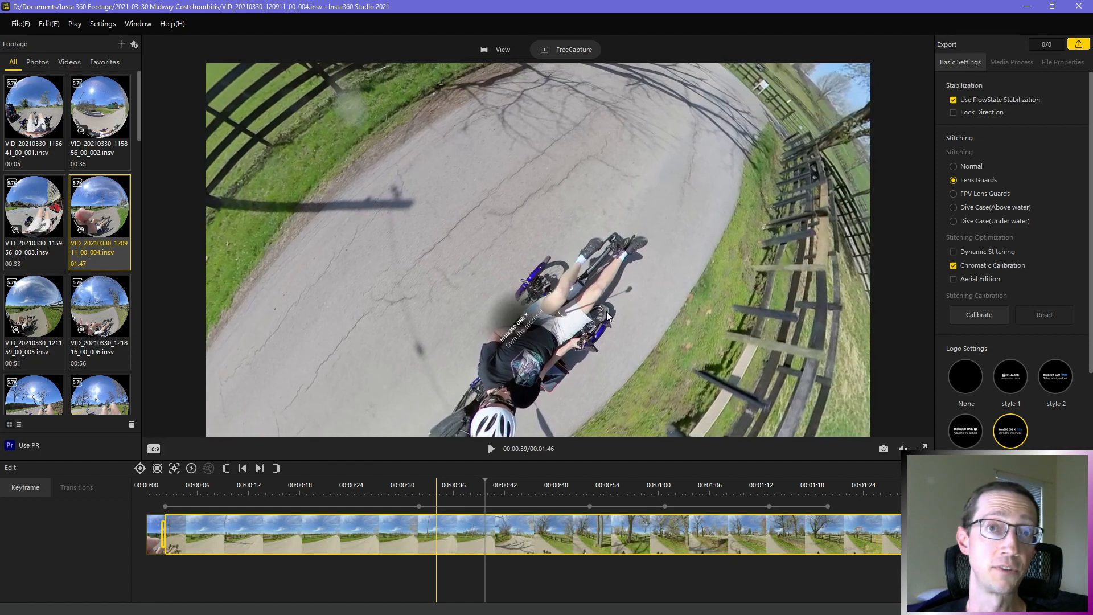
{"action": "left_click_drag", "start_coordinate": [547, 322], "coordinate": [814, 374]}
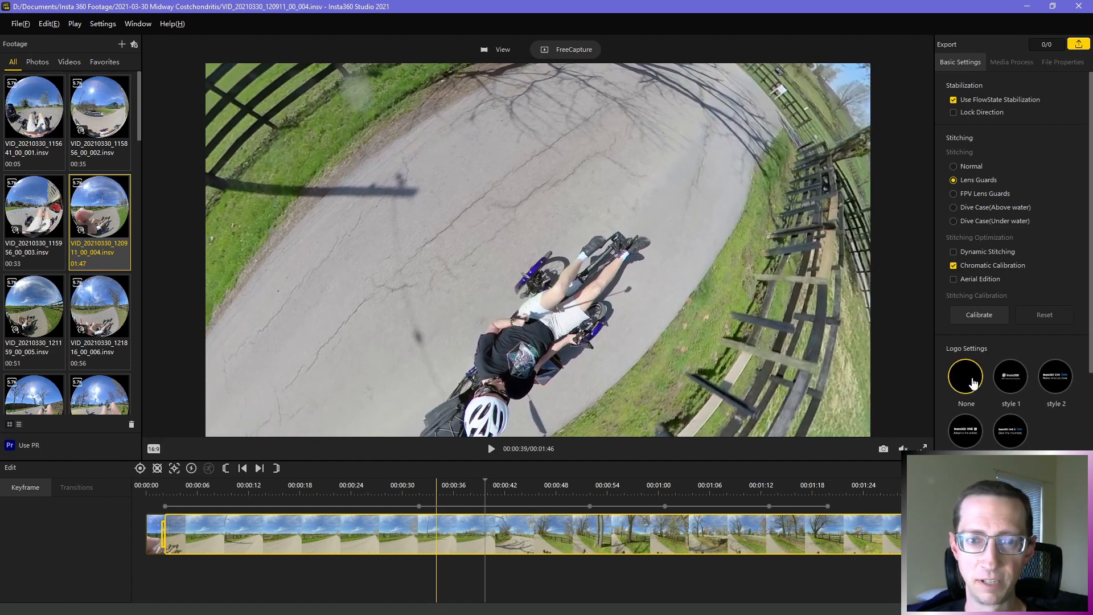
{"action": "left_click_drag", "start_coordinate": [603, 138], "coordinate": [570, 199]}
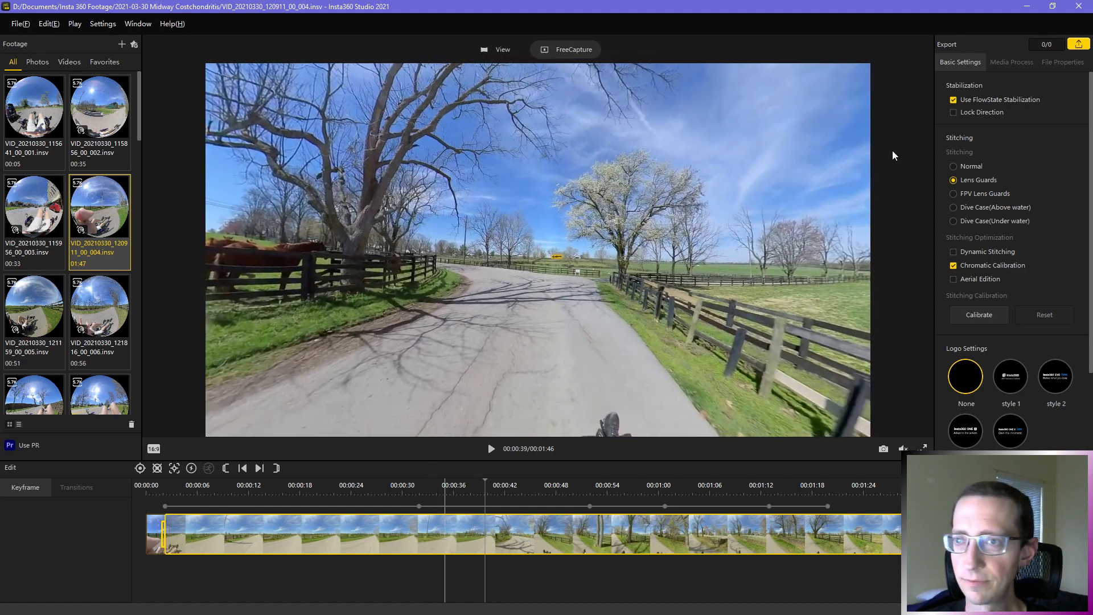
Step: Show the True Audio options and open clip VID_20210330_125007_00_016.insv from the footage list
{"action": "left_click", "coordinate": [1020, 63]}
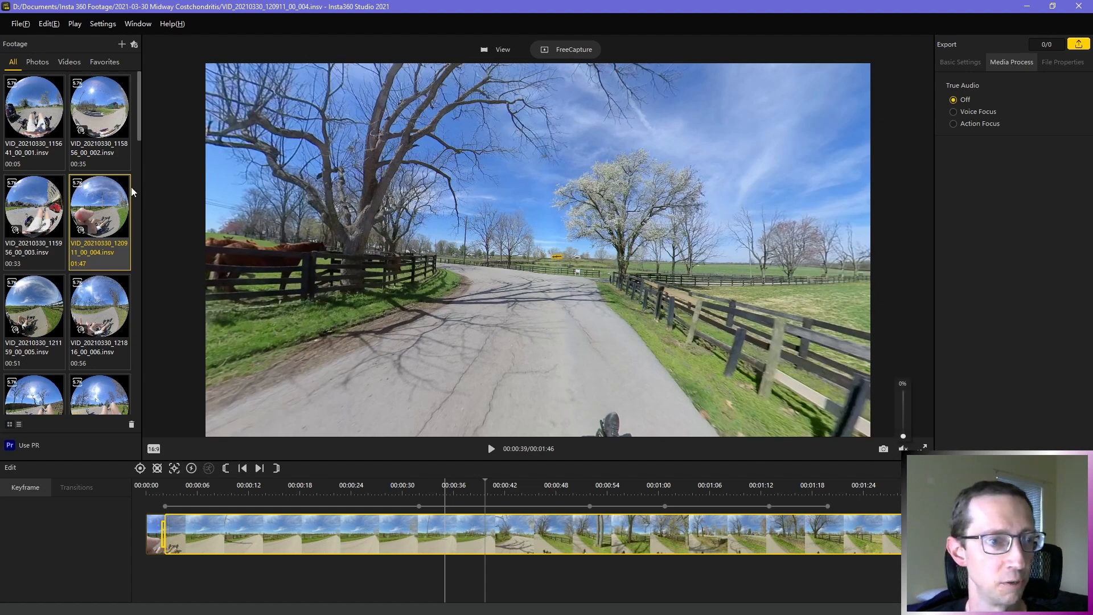
{"action": "left_click_drag", "start_coordinate": [139, 111], "coordinate": [126, 224]}
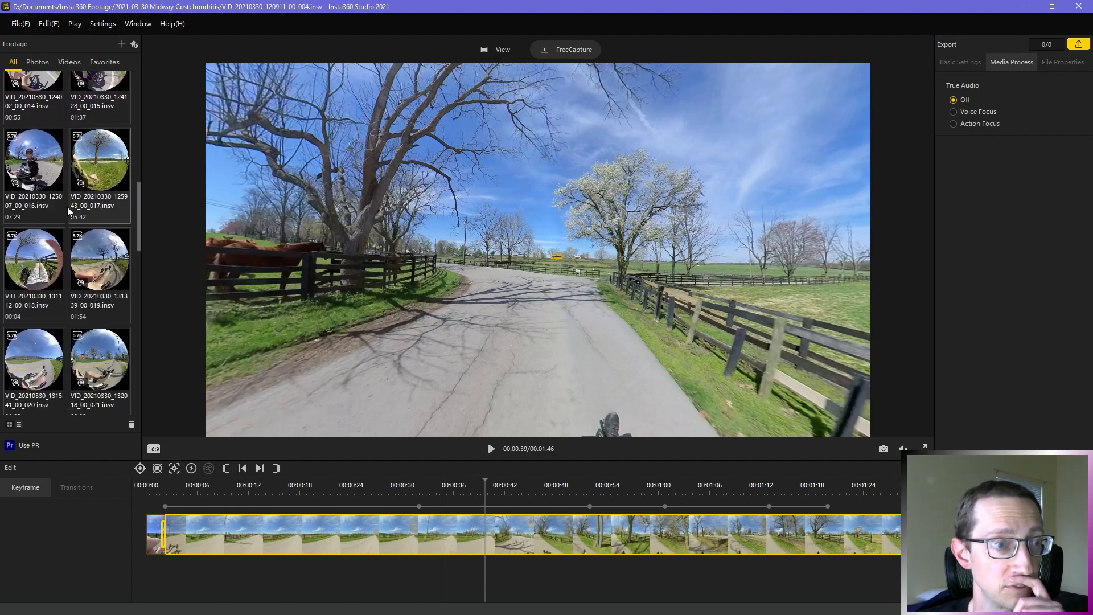
{"action": "left_click", "coordinate": [28, 202]}
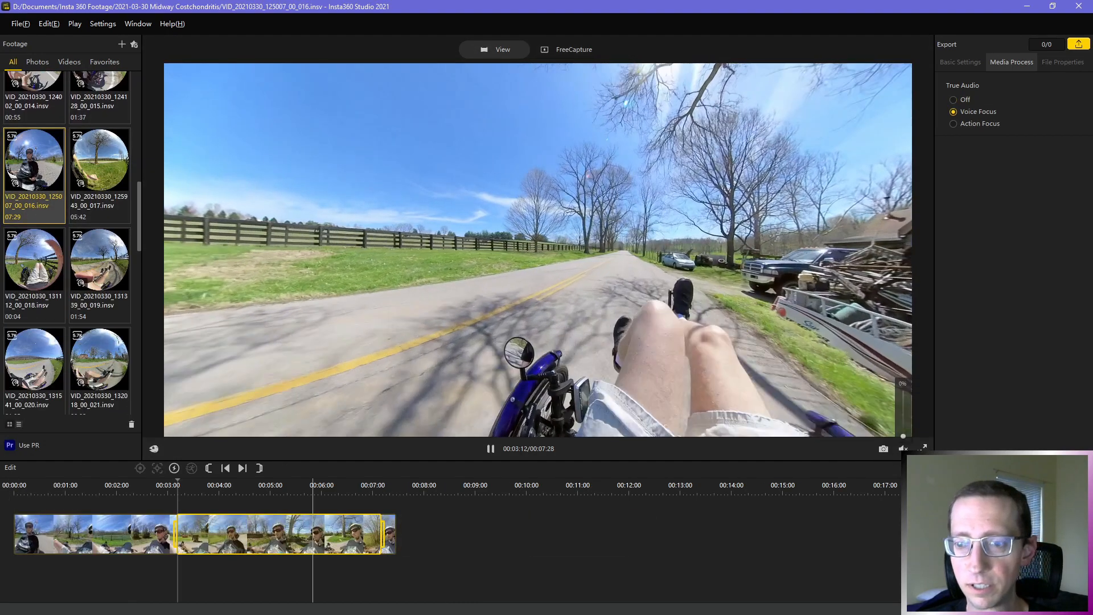
Step: Turn up the playback volume, rotate the view to face the rider and play the clip from about 4 minutes
{"action": "left_click", "coordinate": [903, 404]}
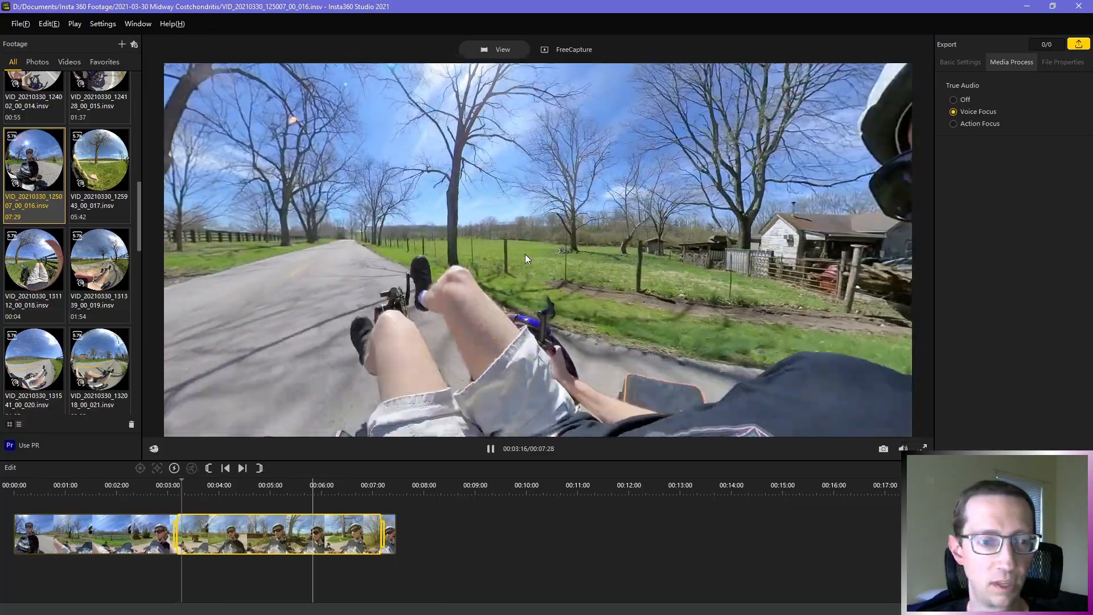
{"action": "left_click_drag", "start_coordinate": [882, 432], "coordinate": [383, 308]}
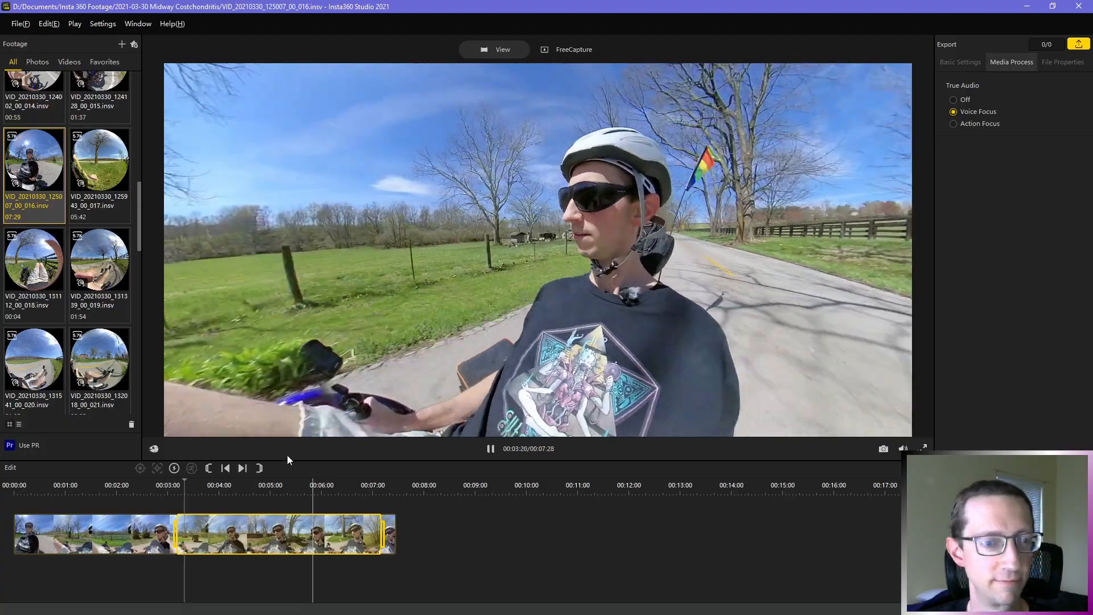
{"action": "left_click", "coordinate": [214, 487]}
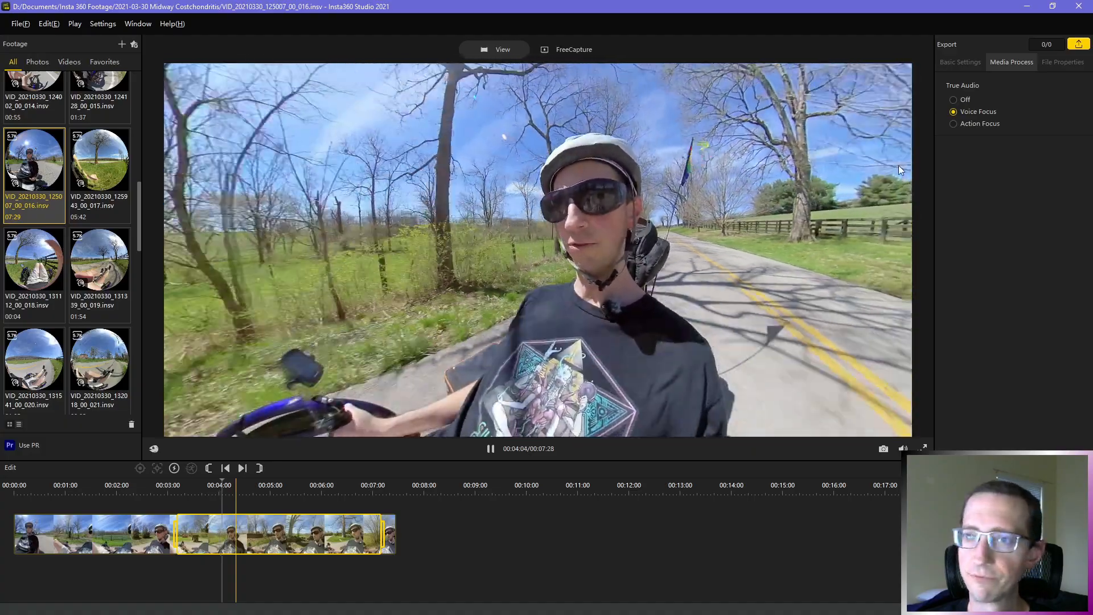
{"action": "key", "text": "space"}
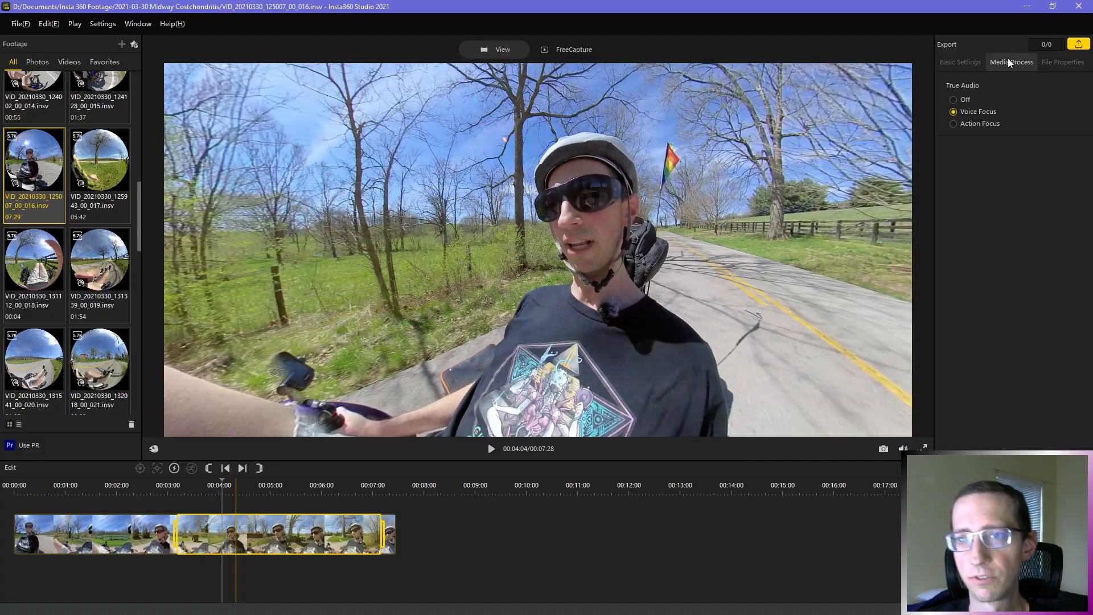
Step: Compare the sound by playing the clip with True Audio set to Off and with Voice Focus
{"action": "left_click", "coordinate": [962, 98]}
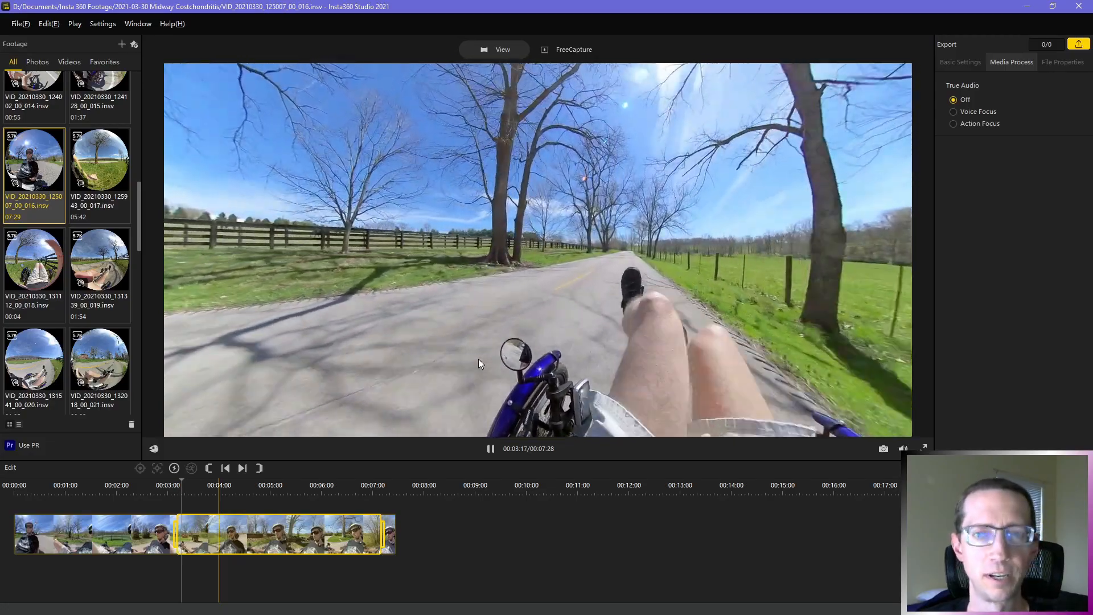
{"action": "key", "text": "space"}
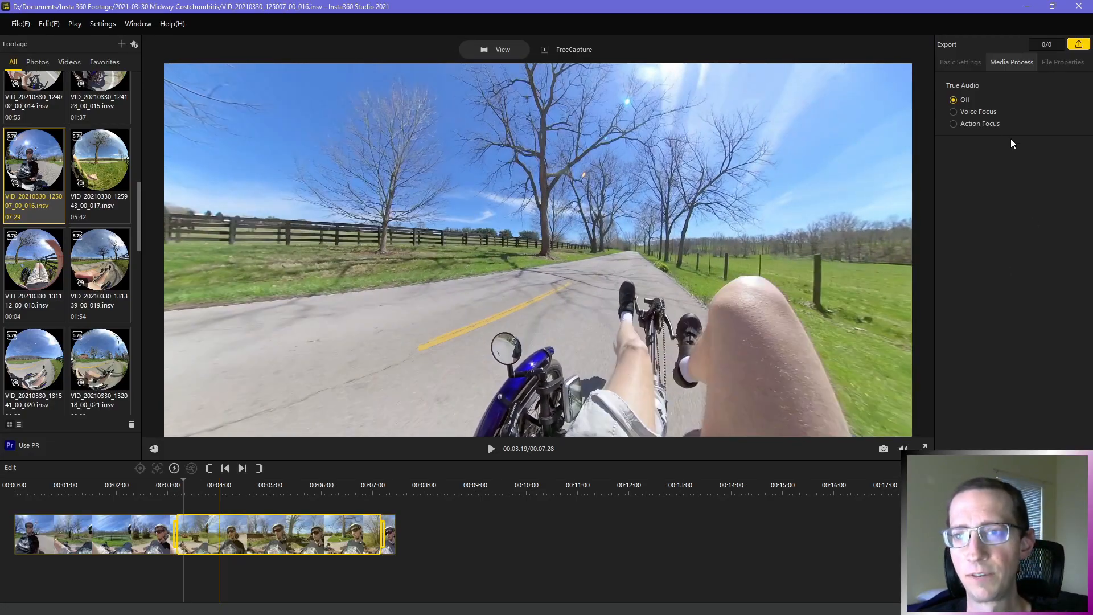
{"action": "left_click", "coordinate": [975, 111]}
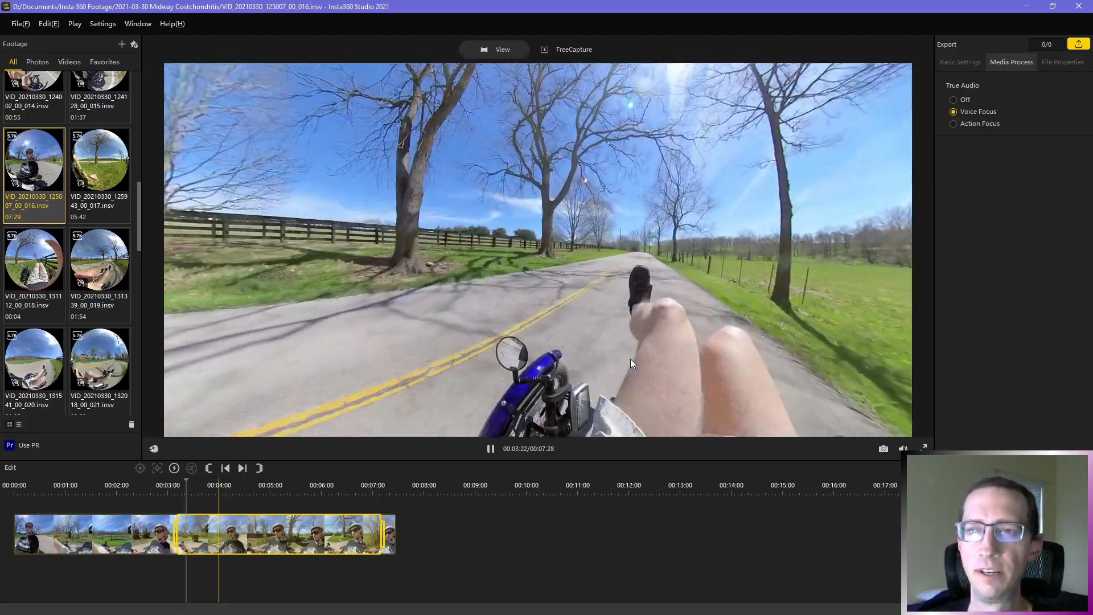
{"action": "key", "text": "space"}
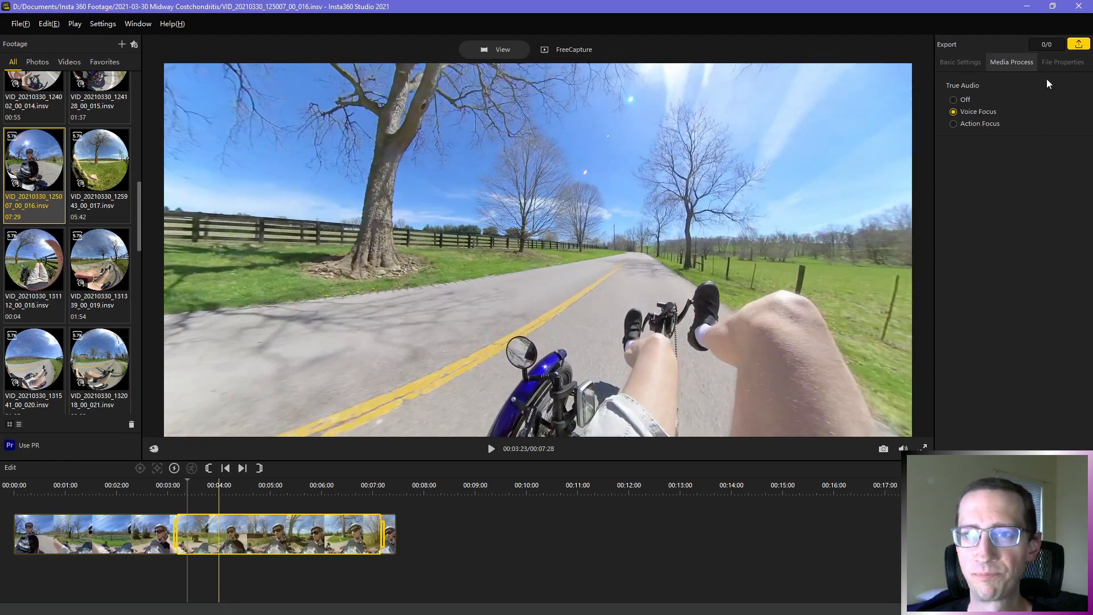
Step: Review the clip's file properties and basic settings, and switch it to FreeCapture
{"action": "left_click", "coordinate": [1058, 63]}
{"action": "left_click", "coordinate": [965, 64]}
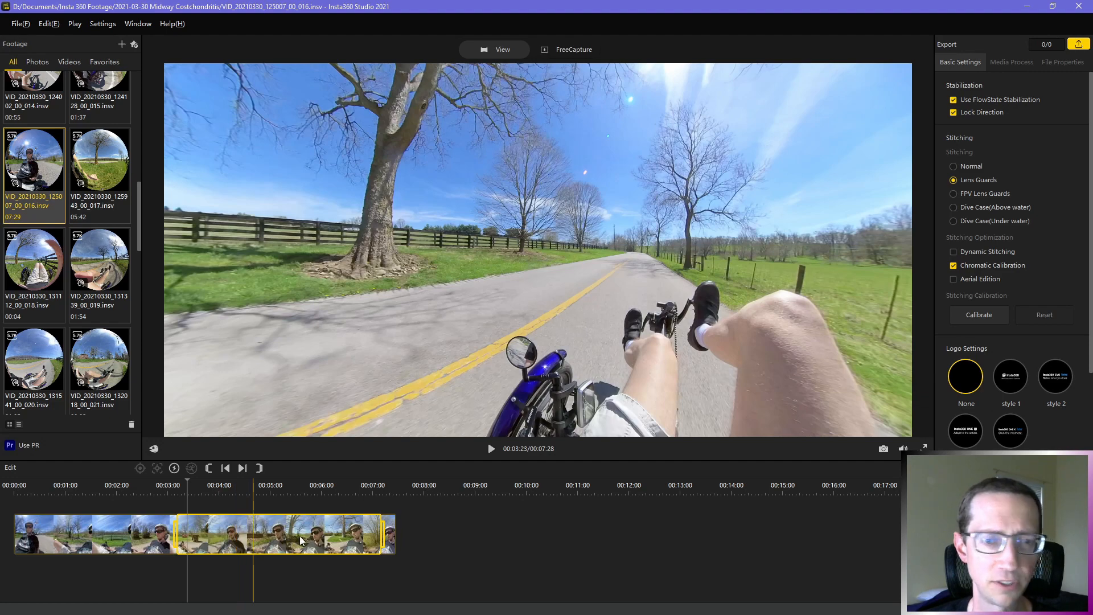
{"action": "left_click", "coordinate": [563, 50]}
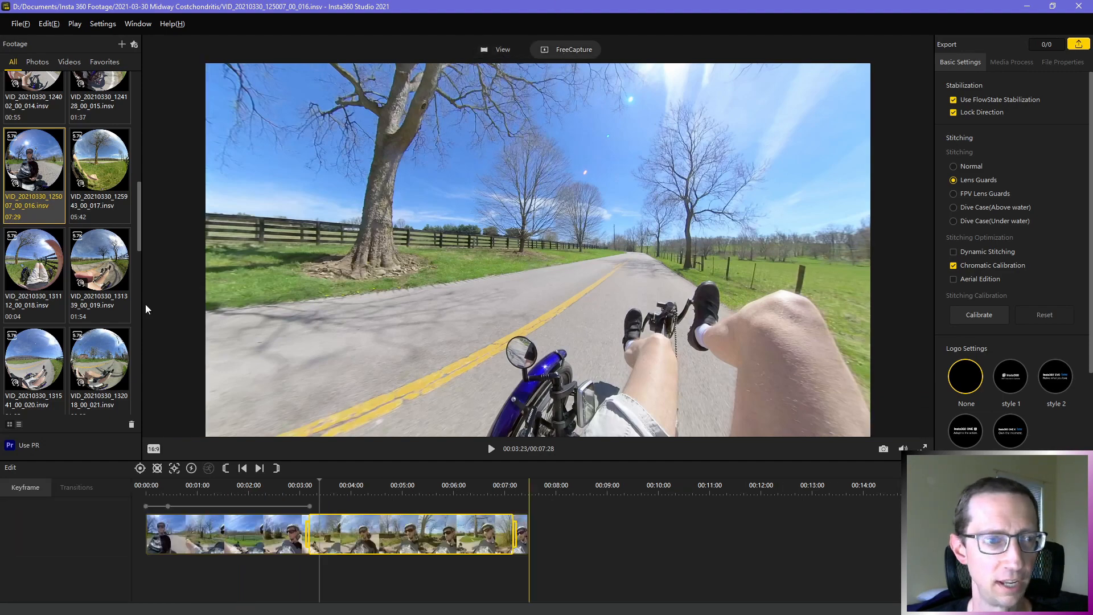
Step: Open clip VID_20210330_123442_00_011.insv in FreeCapture and turn the playback volume down to zero
{"action": "left_click_drag", "start_coordinate": [139, 214], "coordinate": [144, 141]}
{"action": "left_click", "coordinate": [100, 276]}
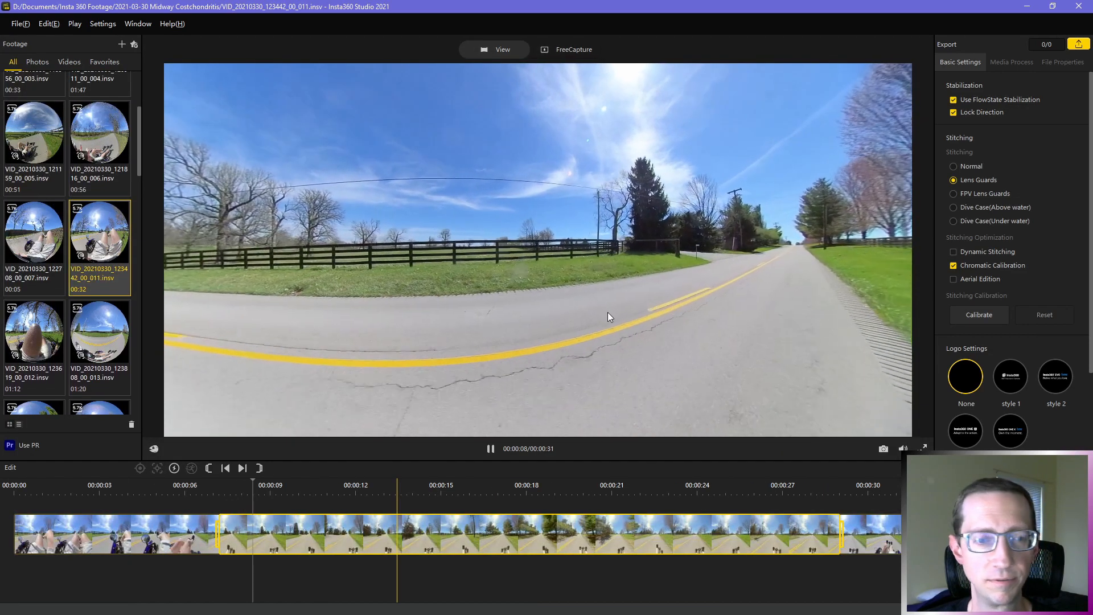
{"action": "left_click", "coordinate": [567, 50]}
{"action": "mouse_move", "coordinate": [903, 448]}
{"action": "left_click_drag", "start_coordinate": [902, 405], "coordinate": [903, 437]}
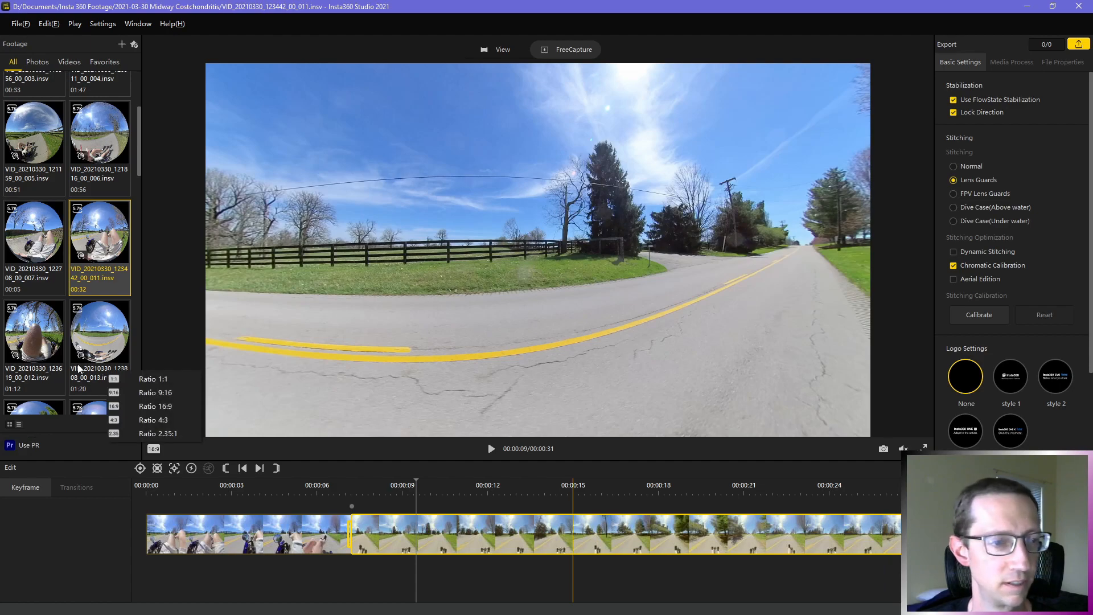
Step: Open clip VID_20210330_123619_00_012.insv, pause its playback and switch it to FreeCapture
{"action": "left_click", "coordinate": [23, 380]}
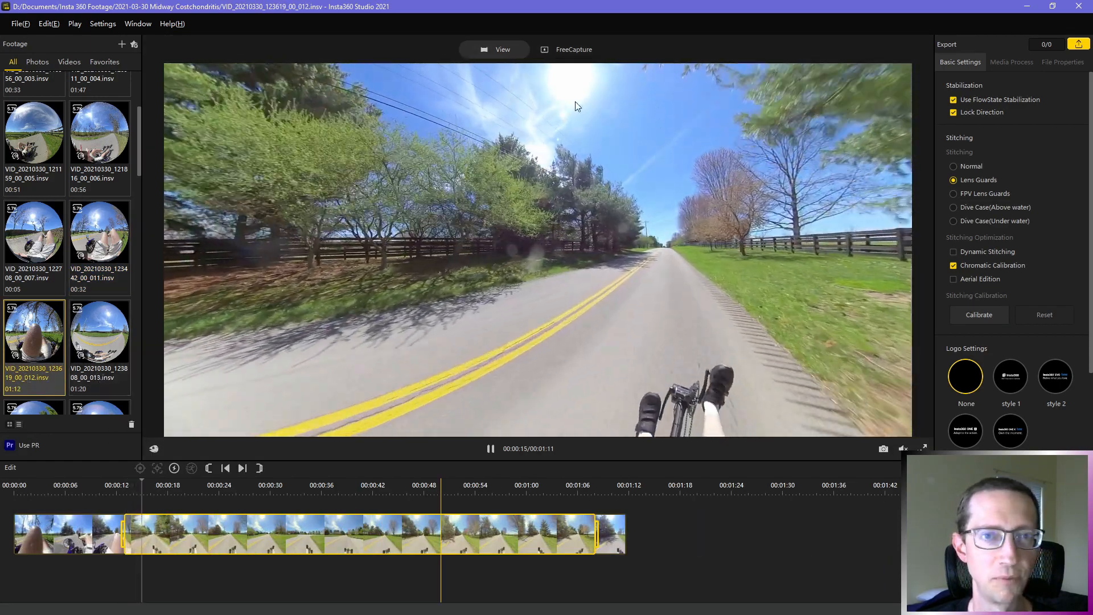
{"action": "key", "text": "space"}
{"action": "left_click", "coordinate": [562, 48]}
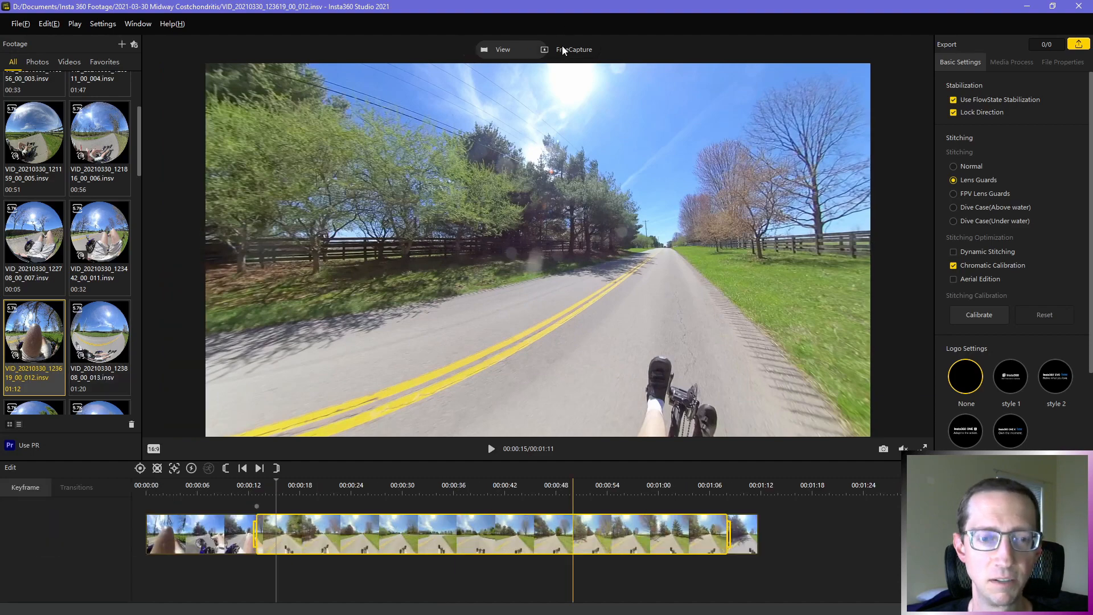
Step: Open clip VID_20210330_123808_00_013.insv in FreeCapture and play it from about 42 seconds, pausing at about 1:02
{"action": "left_click", "coordinate": [116, 380]}
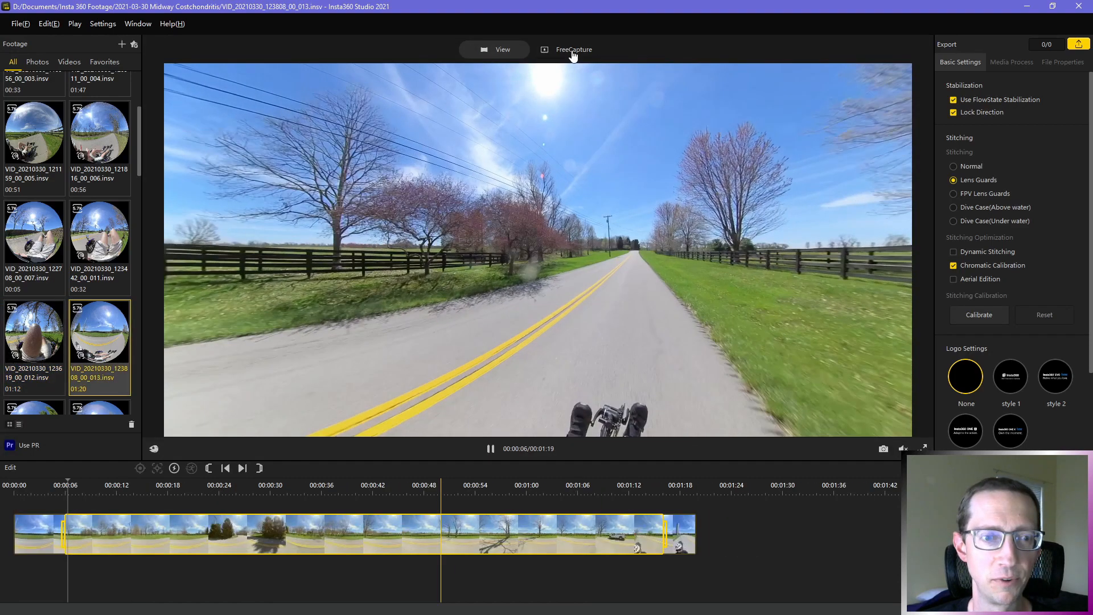
{"action": "left_click", "coordinate": [573, 49]}
{"action": "left_click", "coordinate": [500, 483]}
{"action": "key", "text": "space"}
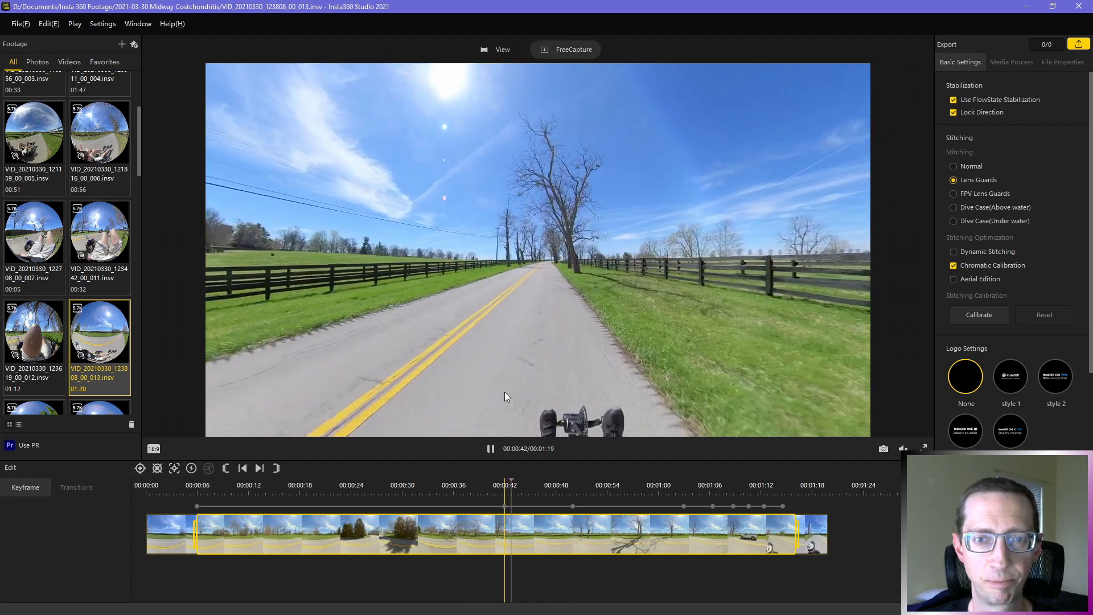
{"action": "key", "text": "space"}
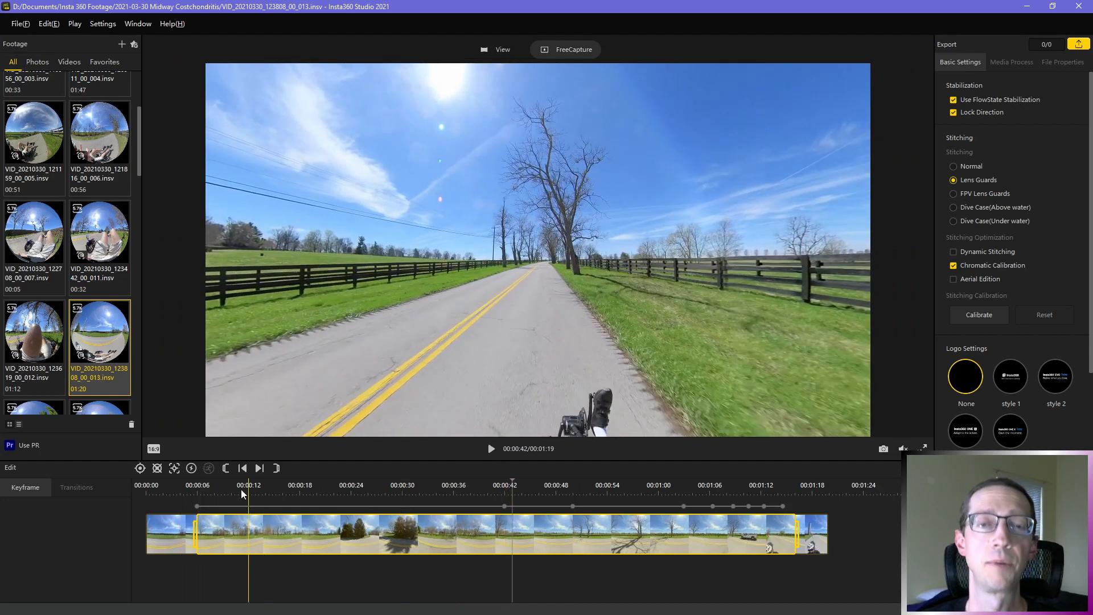
{"action": "key", "text": "space"}
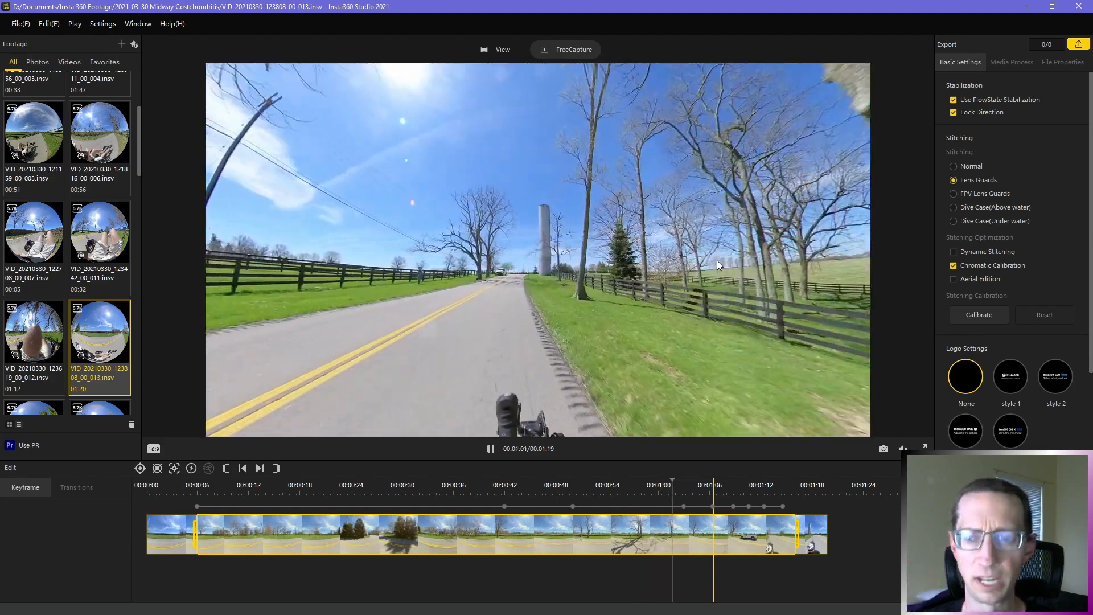
{"action": "left_click", "coordinate": [454, 113]}
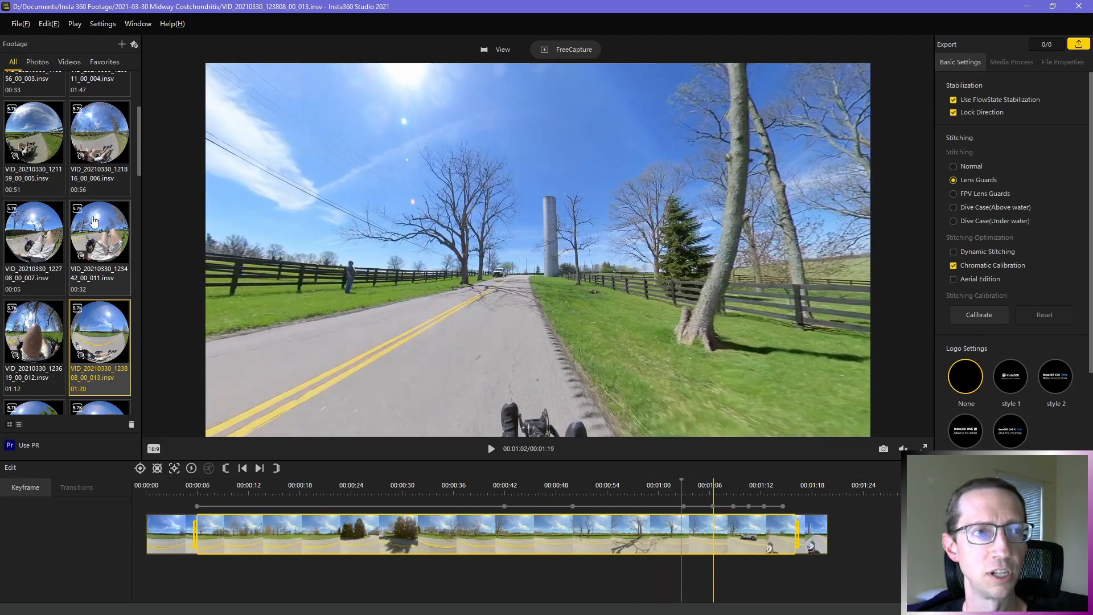
Step: Open the video export settings for clip VID_20210330_123808_00_013.insv and set the encoding format to ProRes 422
{"action": "right_click", "coordinate": [108, 345]}
{"action": "left_click", "coordinate": [138, 357]}
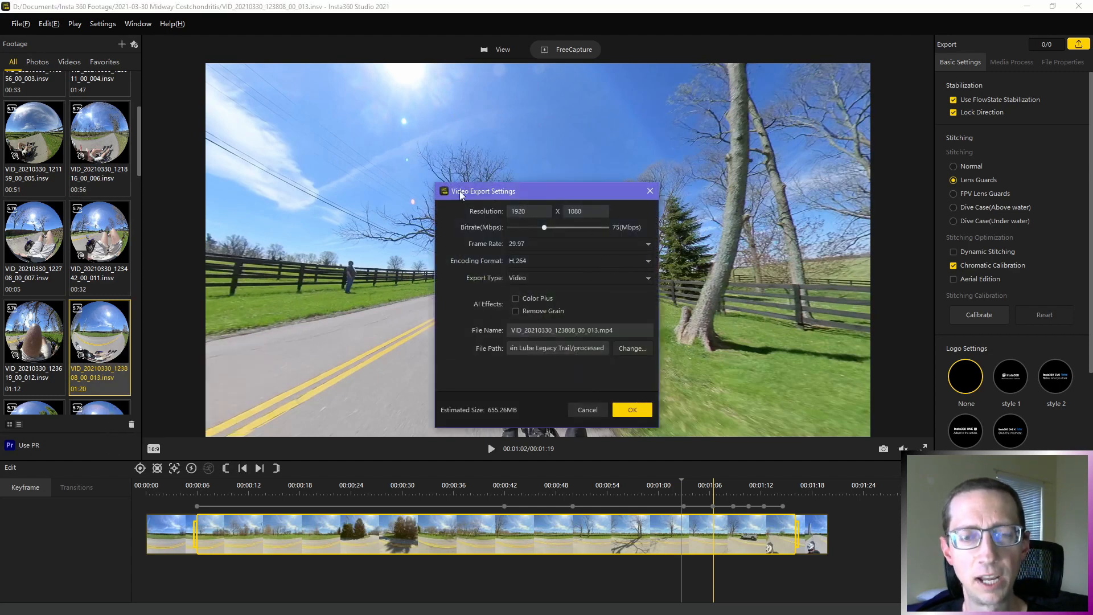
{"action": "left_click_drag", "start_coordinate": [555, 196], "coordinate": [747, 191]}
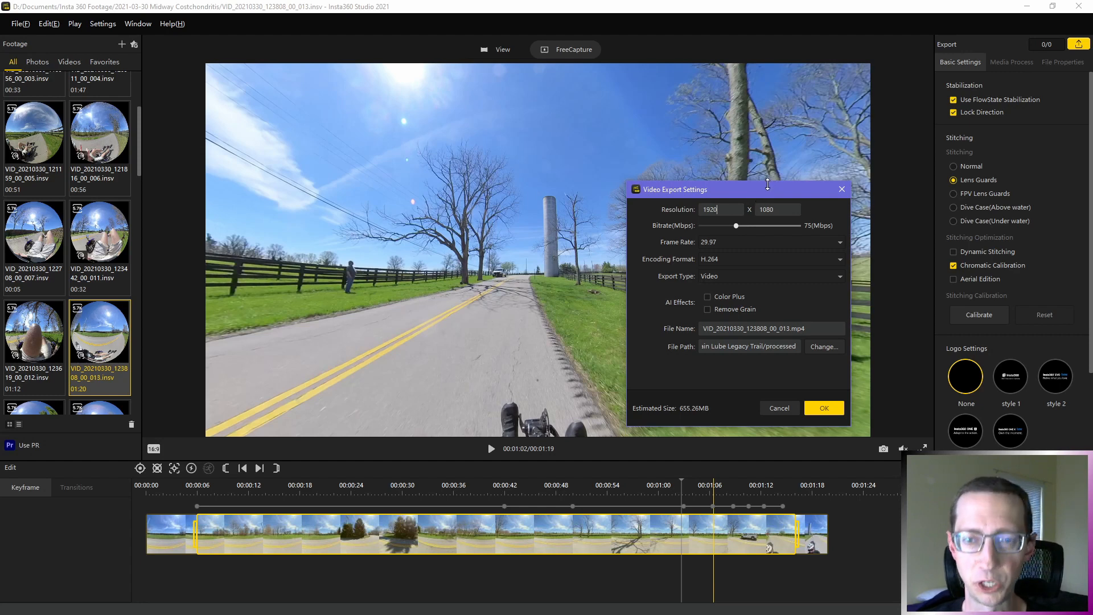
{"action": "left_click", "coordinate": [722, 259]}
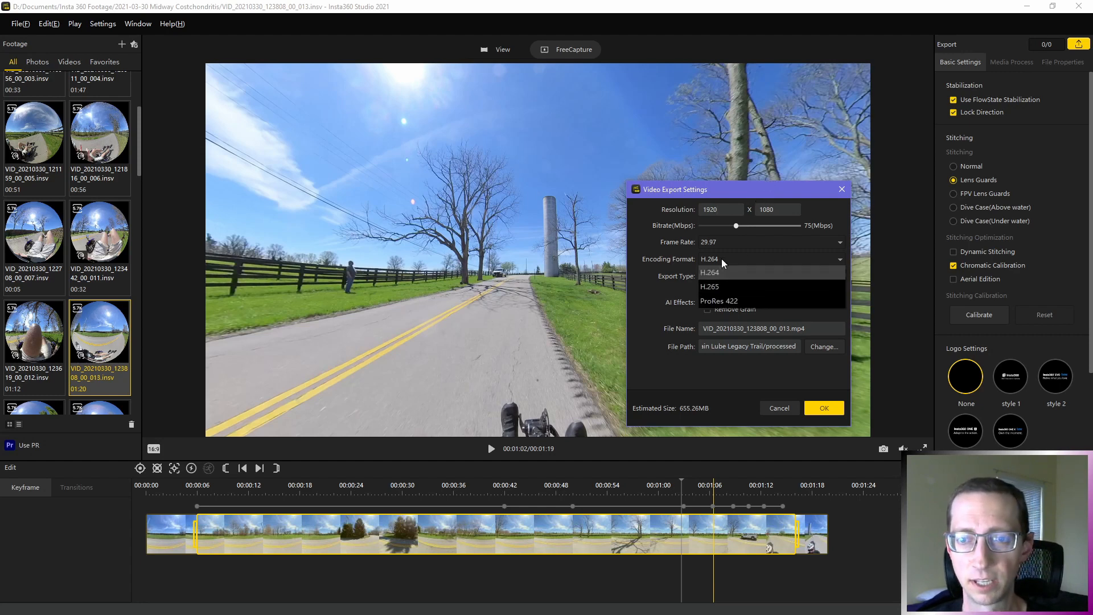
{"action": "left_click", "coordinate": [730, 301]}
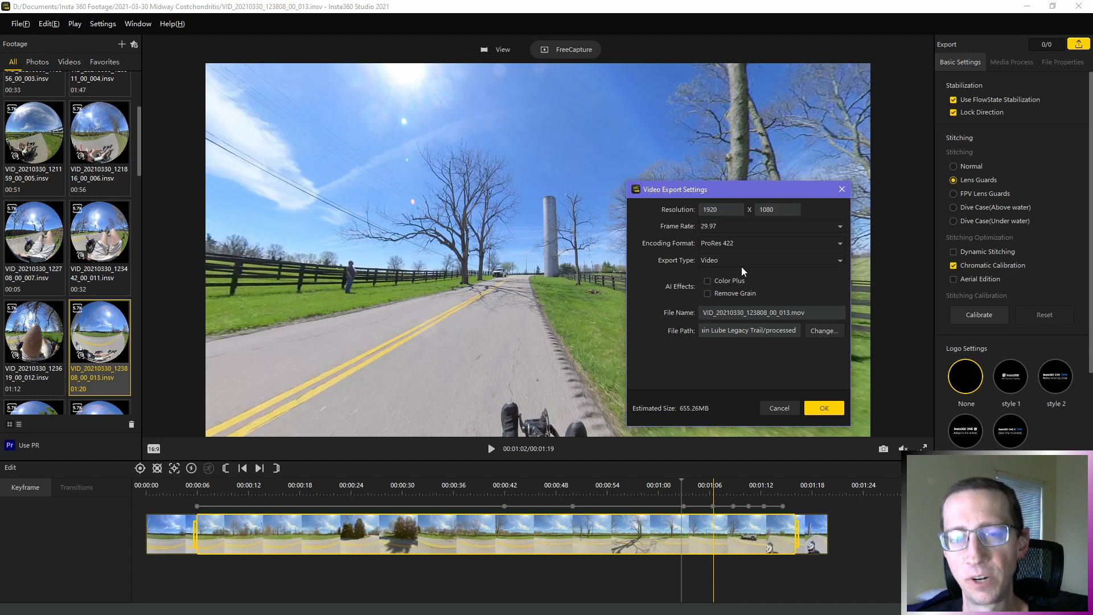
Step: Check the frame rate options, keep 29.97 and start exporting the clip
{"action": "left_click", "coordinate": [722, 226]}
{"action": "left_click", "coordinate": [722, 225]}
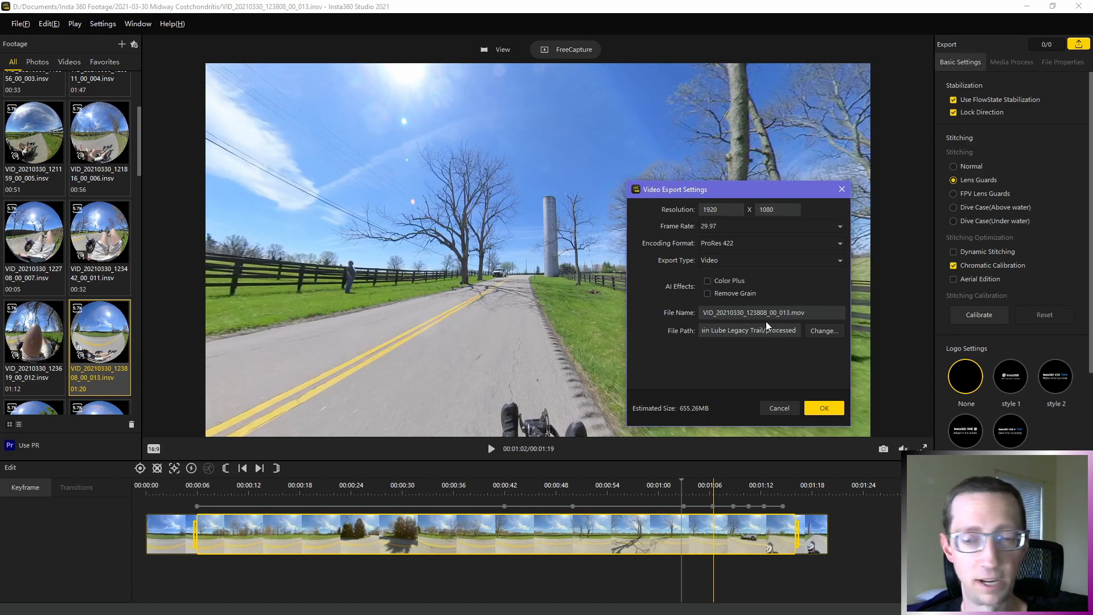
{"action": "left_click", "coordinate": [826, 410]}
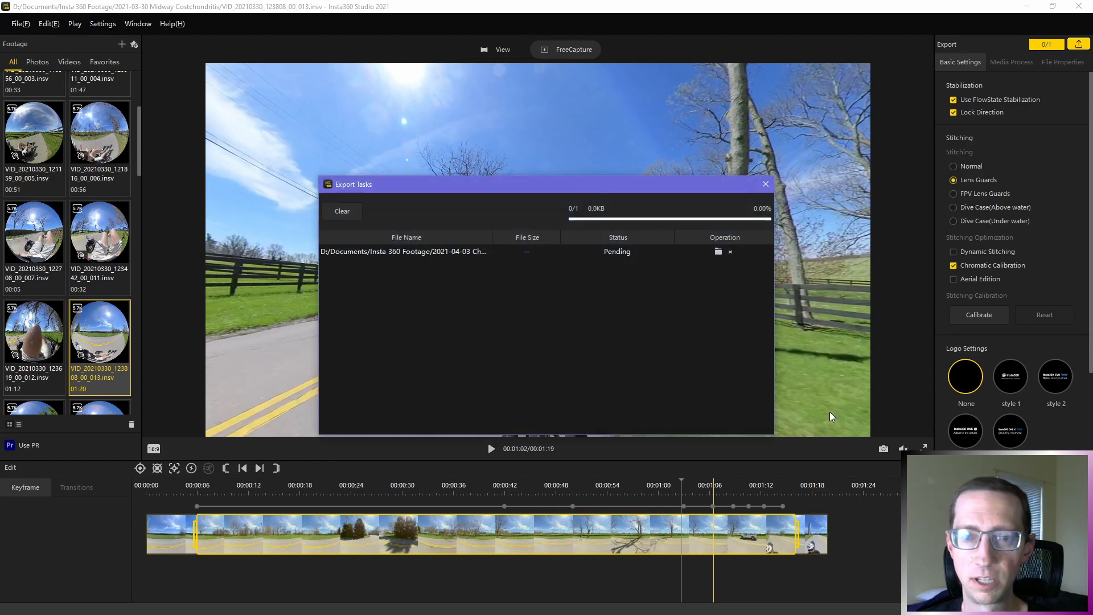